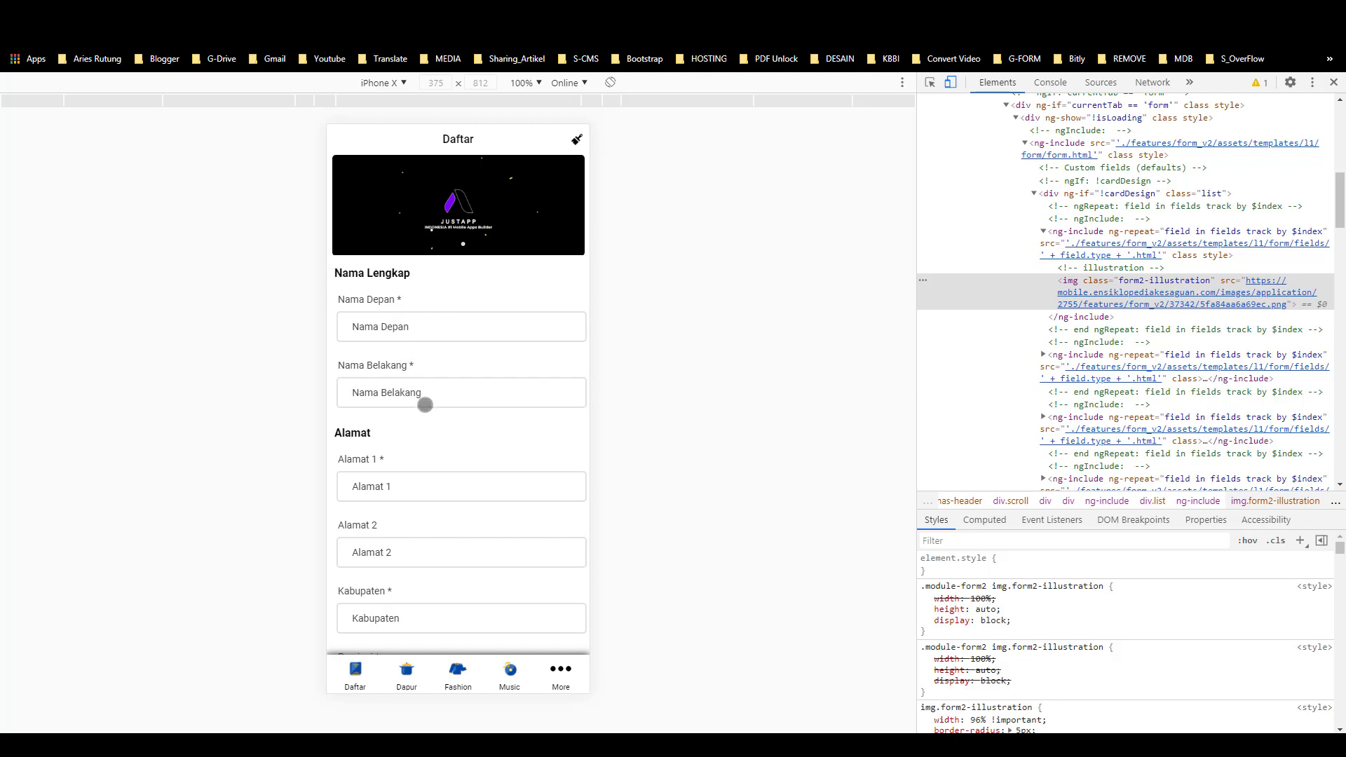
Step: Review the finished Daftar form in the mobile preview, from the banner and name fields down to the feedback choices and Submit button
{"action": "scroll", "coordinate": [369, 436], "scroll_direction": "down", "scroll_amount": 3}
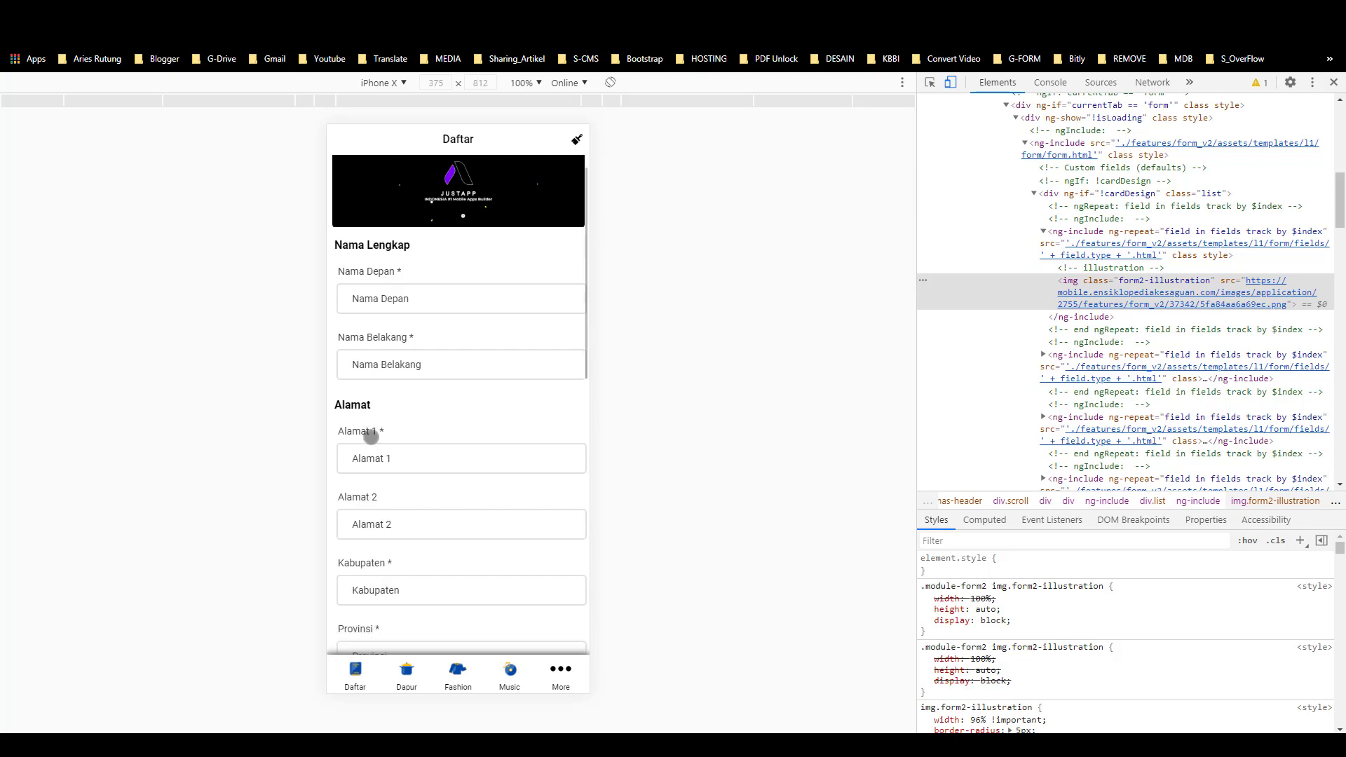
{"action": "scroll", "coordinate": [386, 424], "scroll_direction": "down", "scroll_amount": 2}
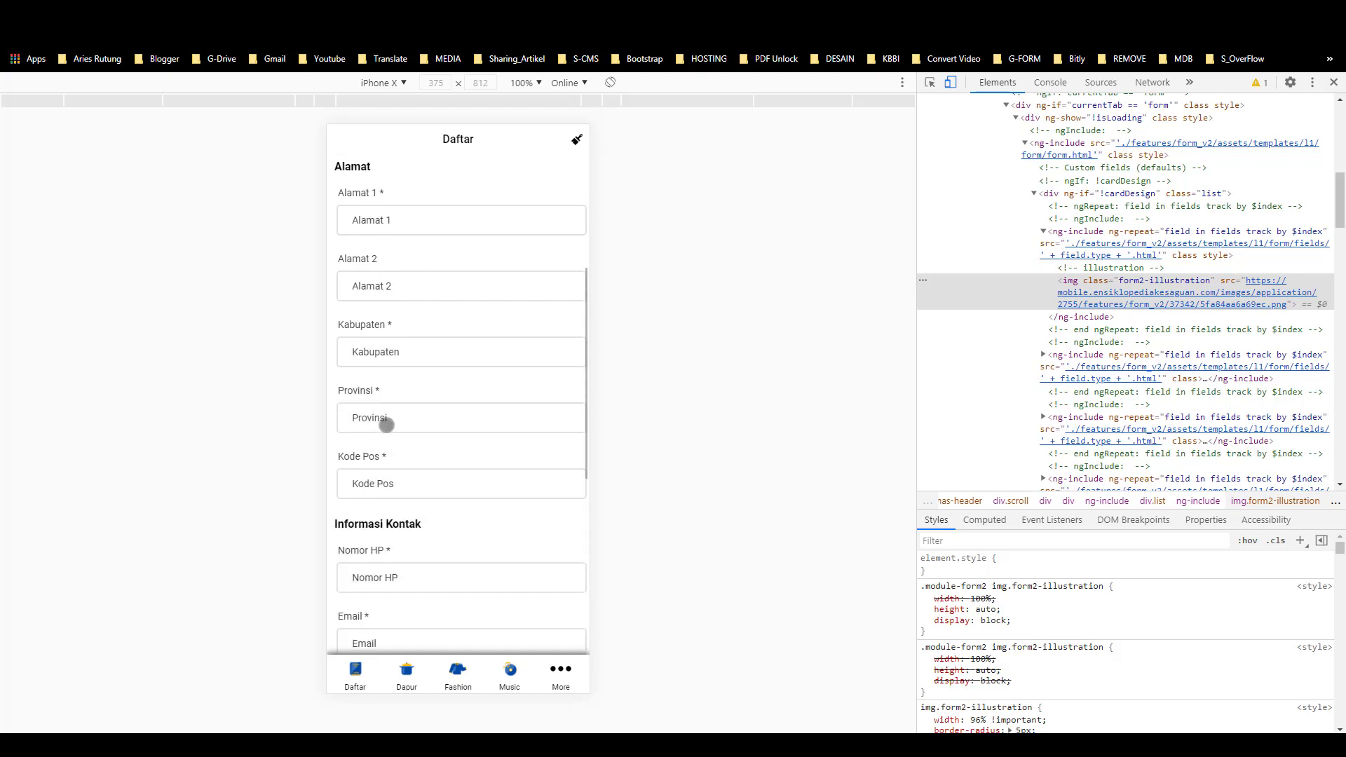
{"action": "scroll", "coordinate": [430, 491], "scroll_direction": "down", "scroll_amount": 3}
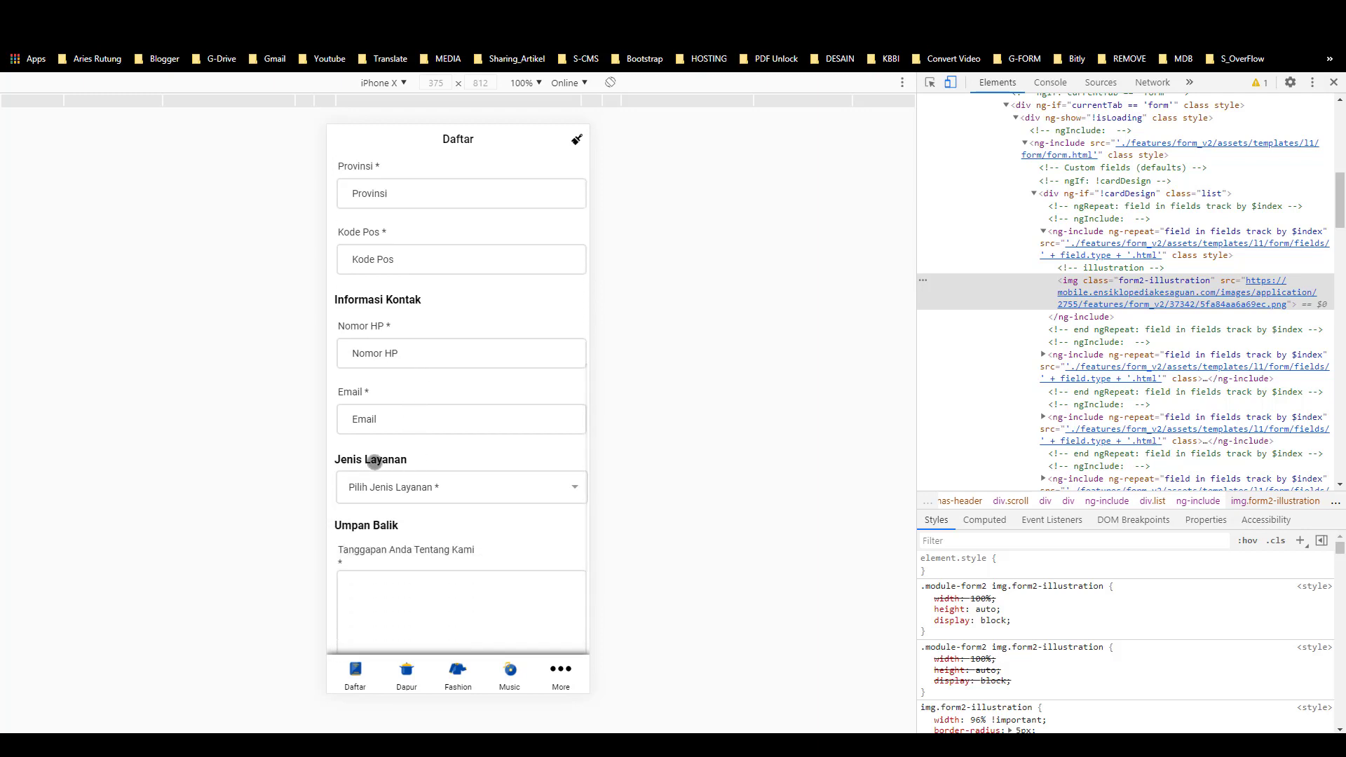
{"action": "scroll", "coordinate": [387, 473], "scroll_direction": "down", "scroll_amount": 2}
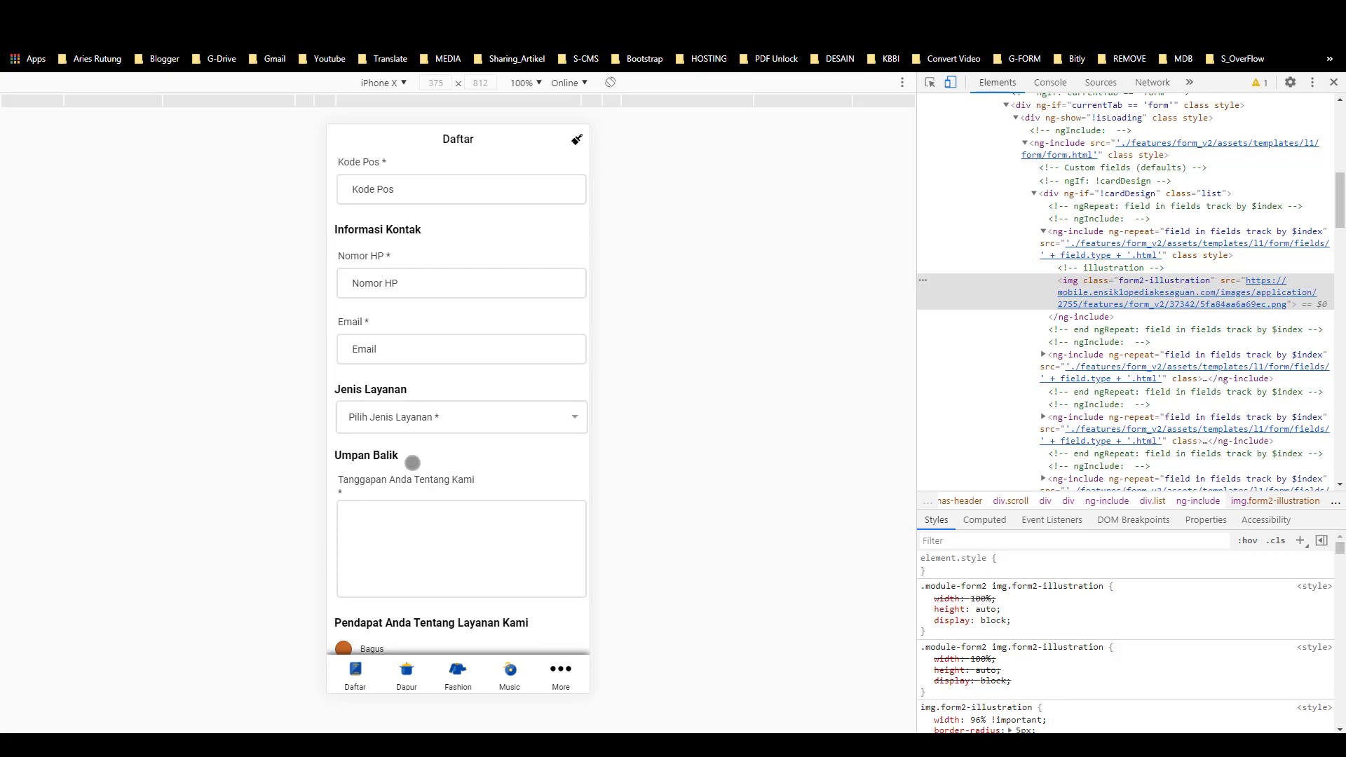
{"action": "scroll", "coordinate": [411, 468], "scroll_direction": "down", "scroll_amount": 2}
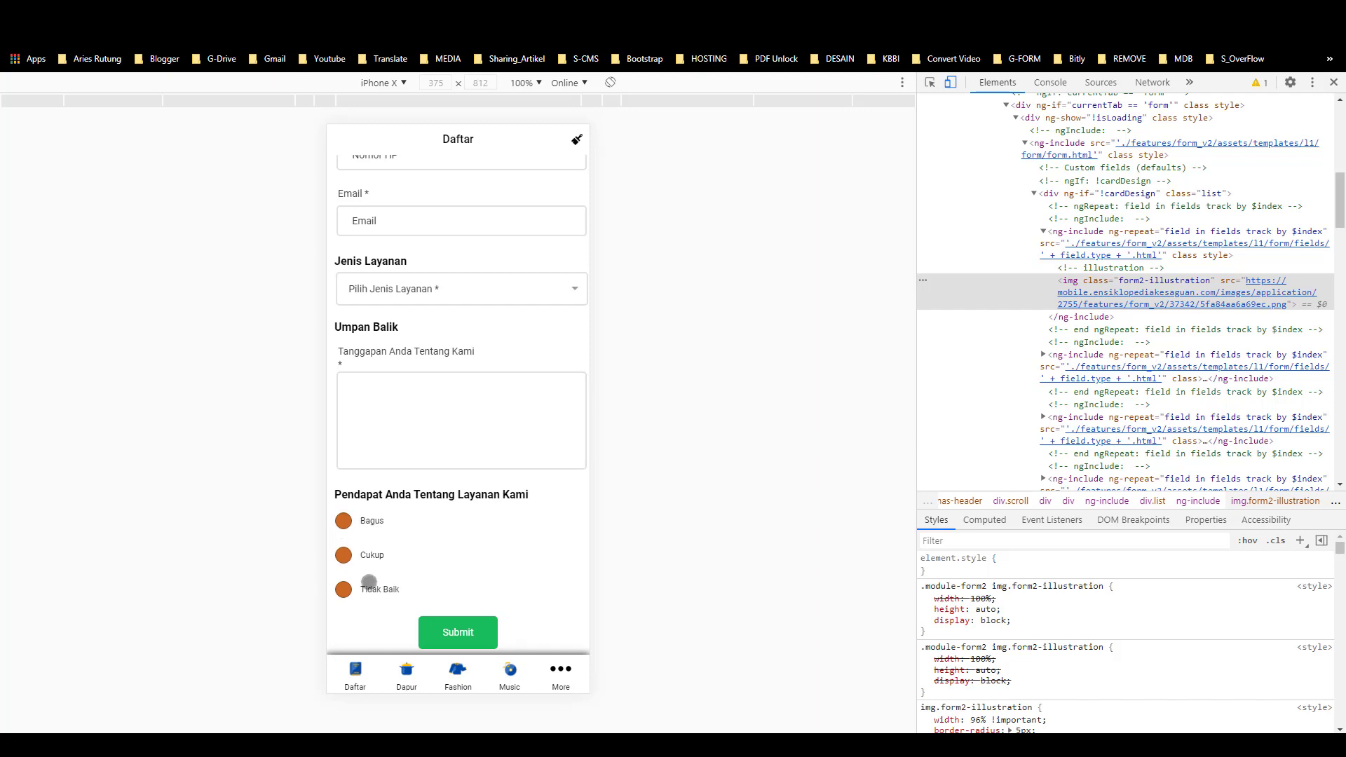
{"action": "left_click", "coordinate": [344, 555]}
{"action": "scroll", "coordinate": [400, 535], "scroll_direction": "up", "scroll_amount": 3}
{"action": "scroll", "coordinate": [449, 348], "scroll_direction": "up", "scroll_amount": 5}
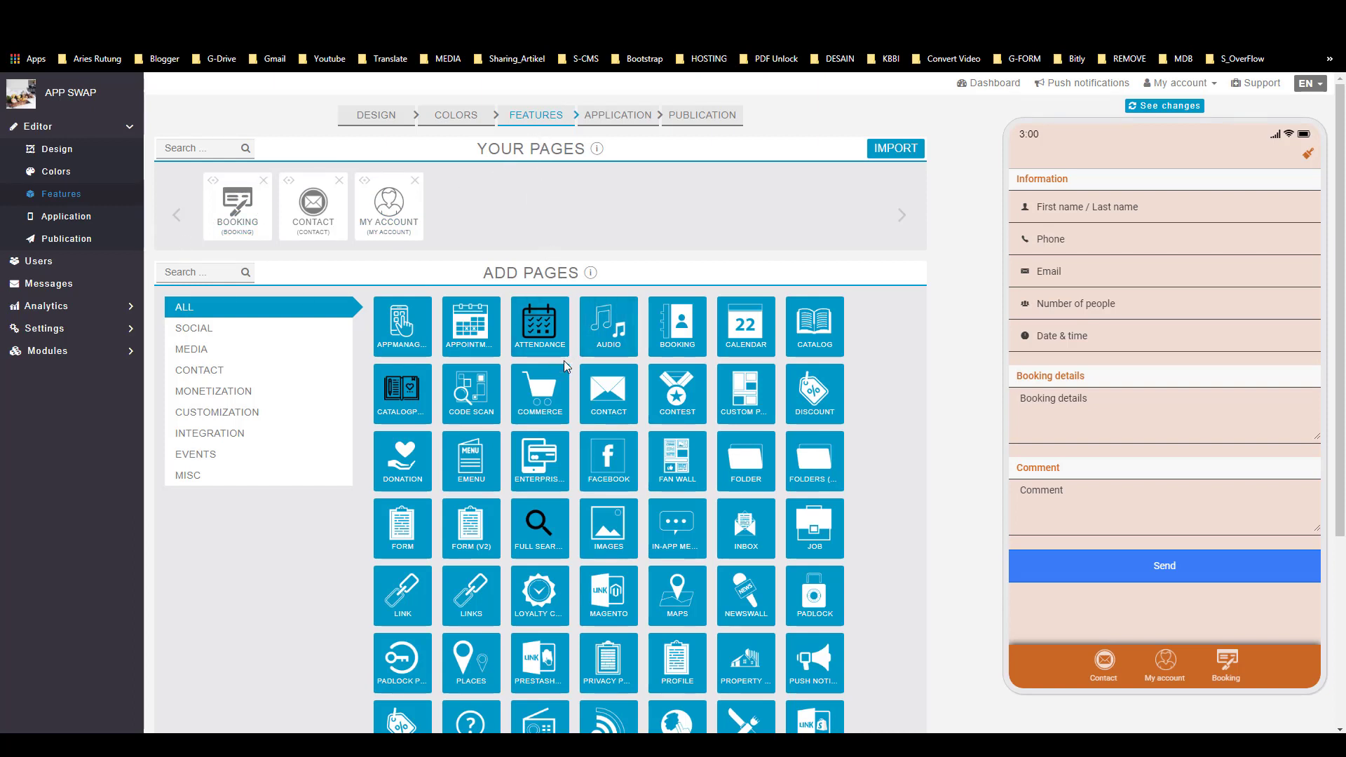
Step: Add a Form (V2) page to the app and save its settings with the recipient e-mail and in-app history enabled
{"action": "left_click", "coordinate": [480, 537]}
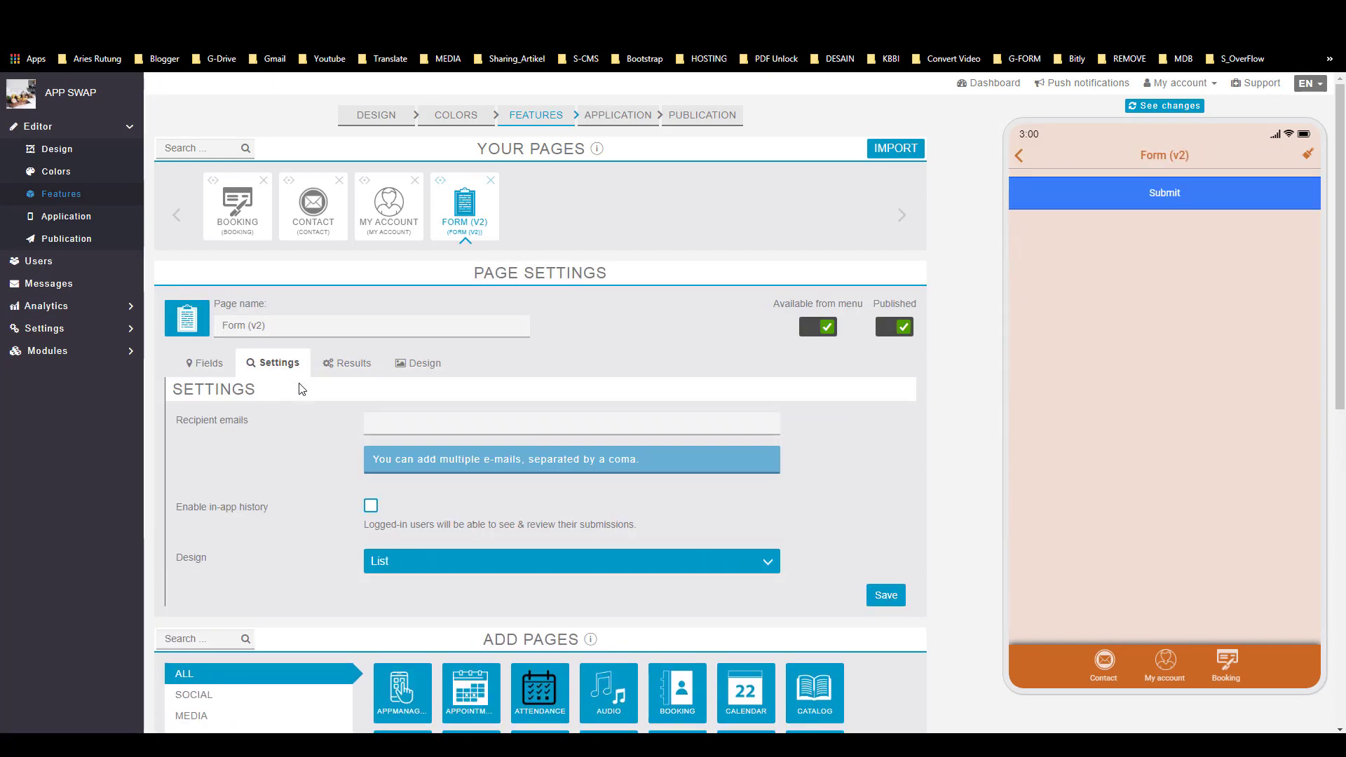
{"action": "left_click", "coordinate": [381, 423]}
{"action": "left_click", "coordinate": [400, 456]}
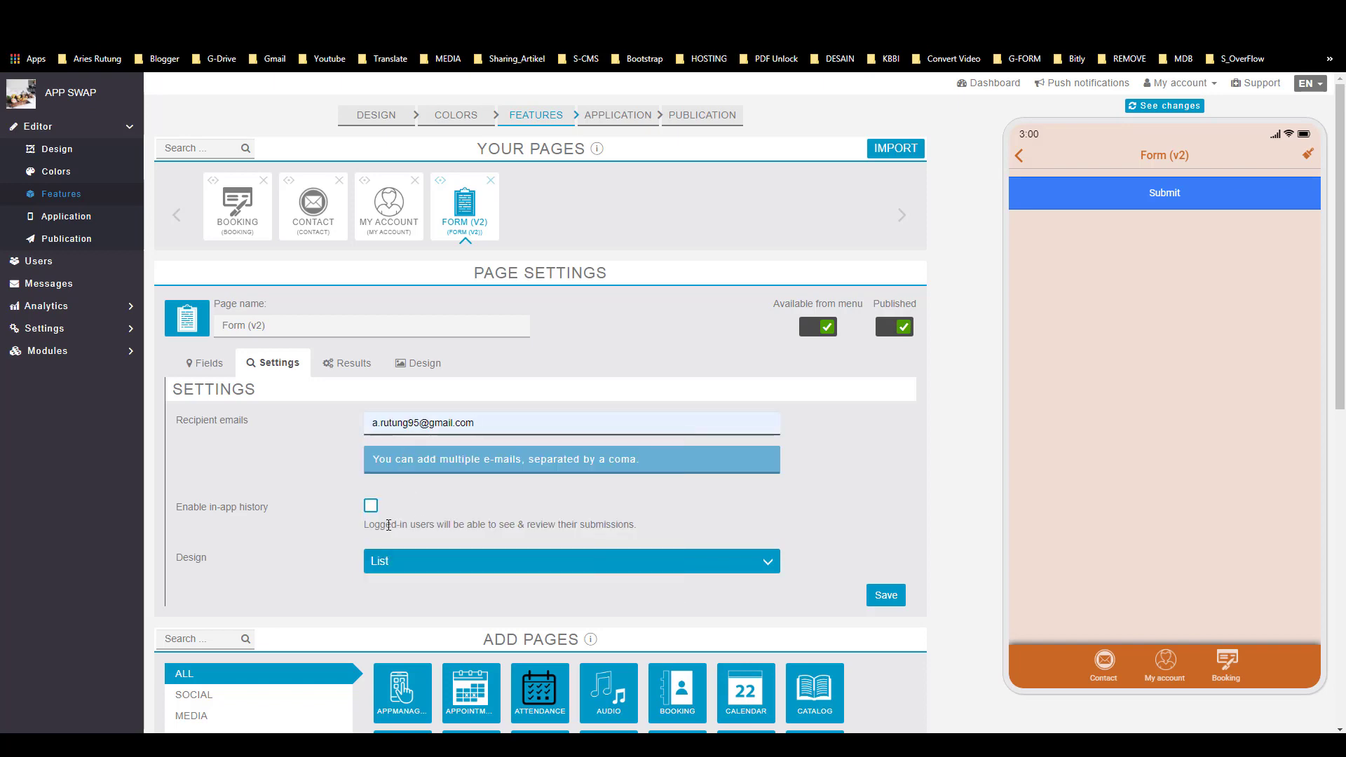
{"action": "left_click", "coordinate": [370, 505]}
{"action": "left_click", "coordinate": [889, 595]}
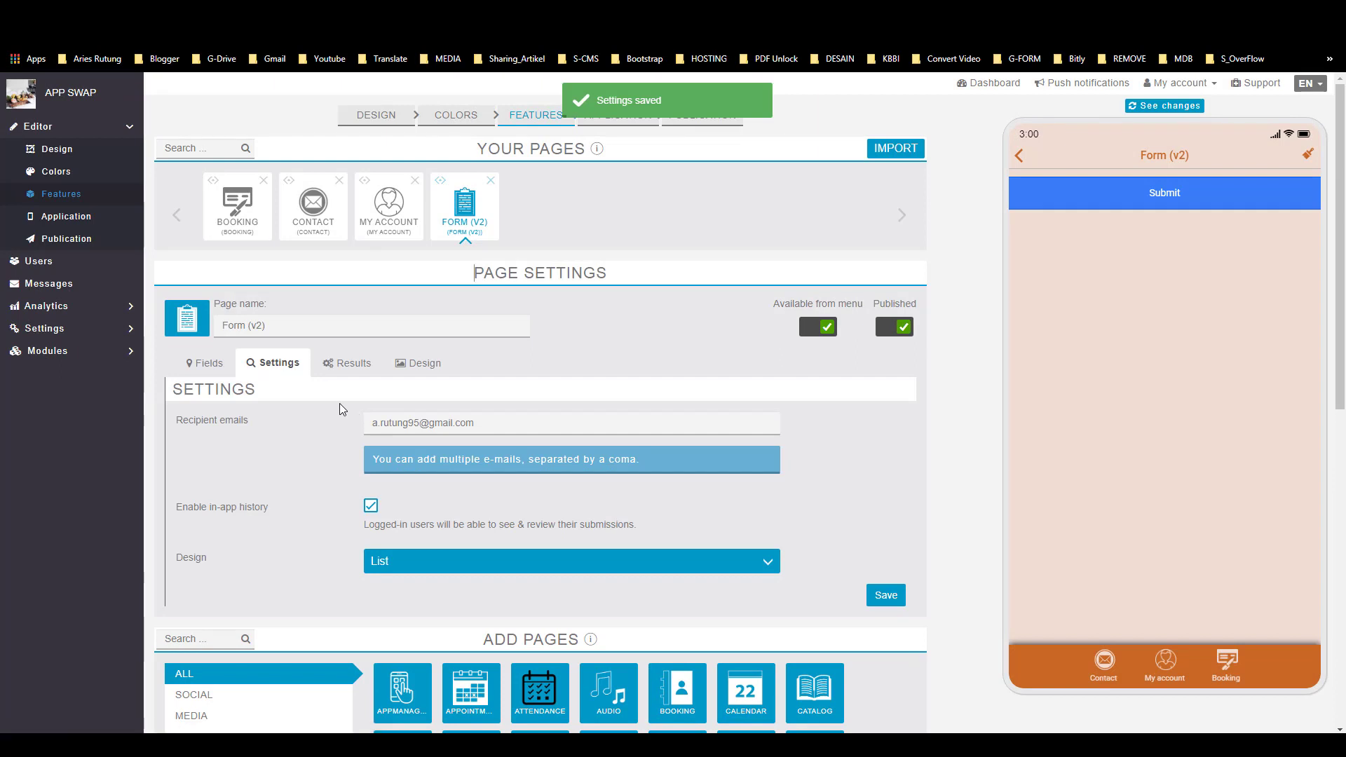
Step: Begin an Illustration (image) field in the form and give it the JUSTAPP banner picture, cropped to 1000 x 400
{"action": "left_click", "coordinate": [213, 369]}
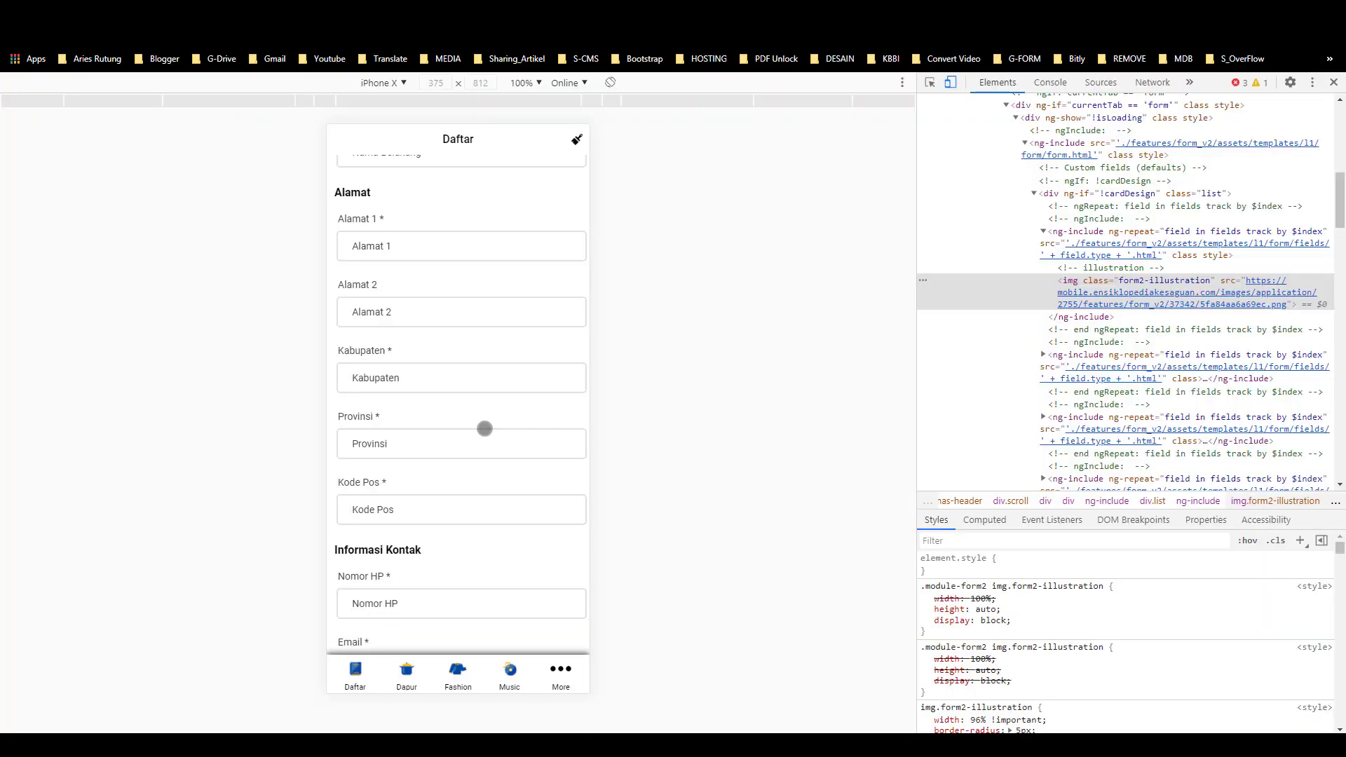
{"action": "scroll", "coordinate": [438, 363], "scroll_direction": "up", "scroll_amount": 4}
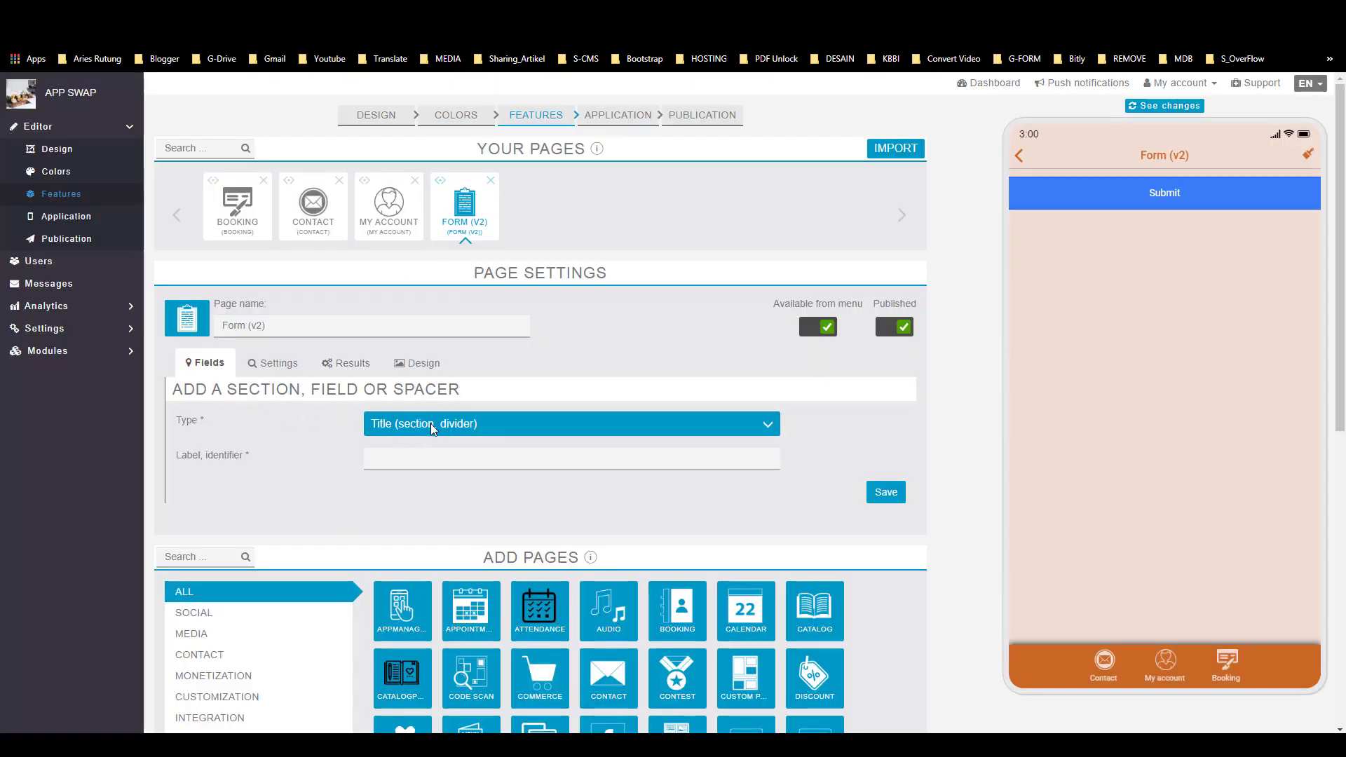
{"action": "left_click", "coordinate": [431, 423]}
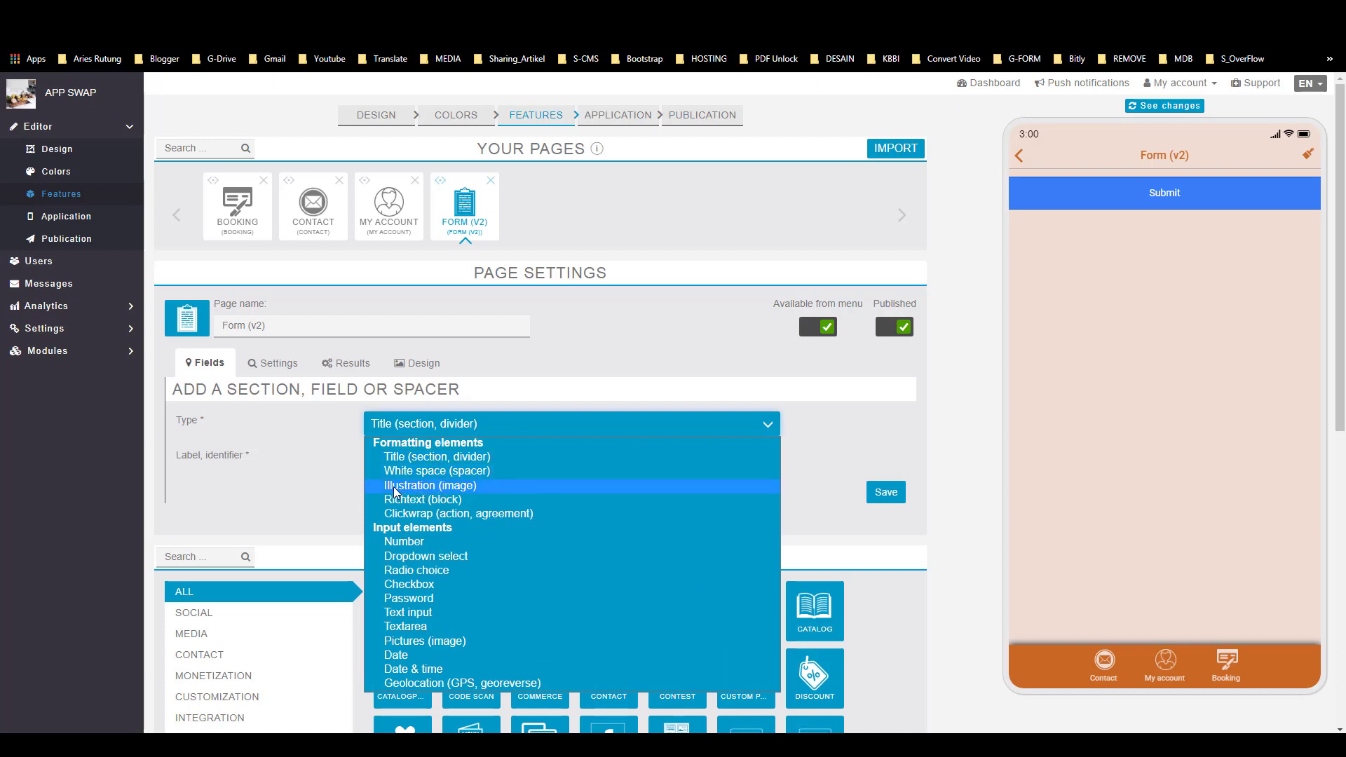
{"action": "left_click", "coordinate": [423, 487]}
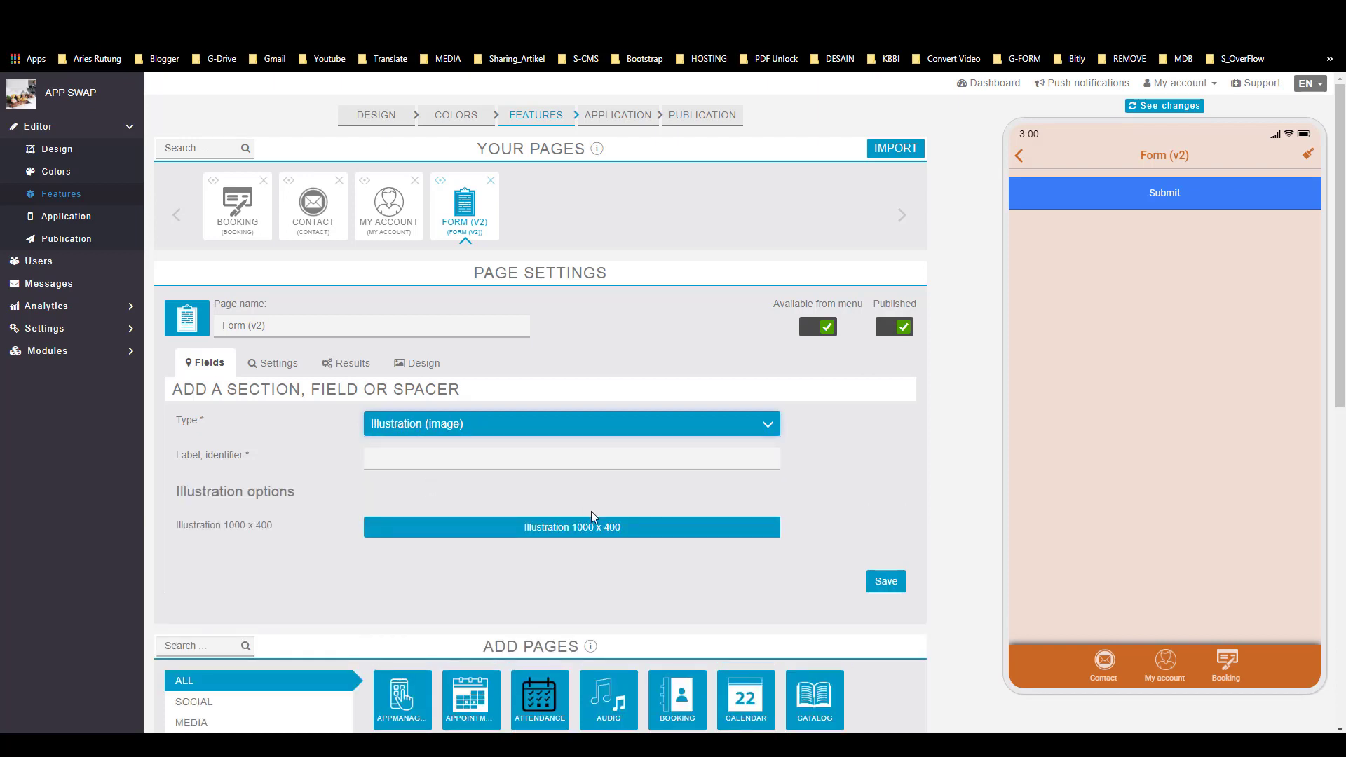
{"action": "left_click", "coordinate": [531, 537]}
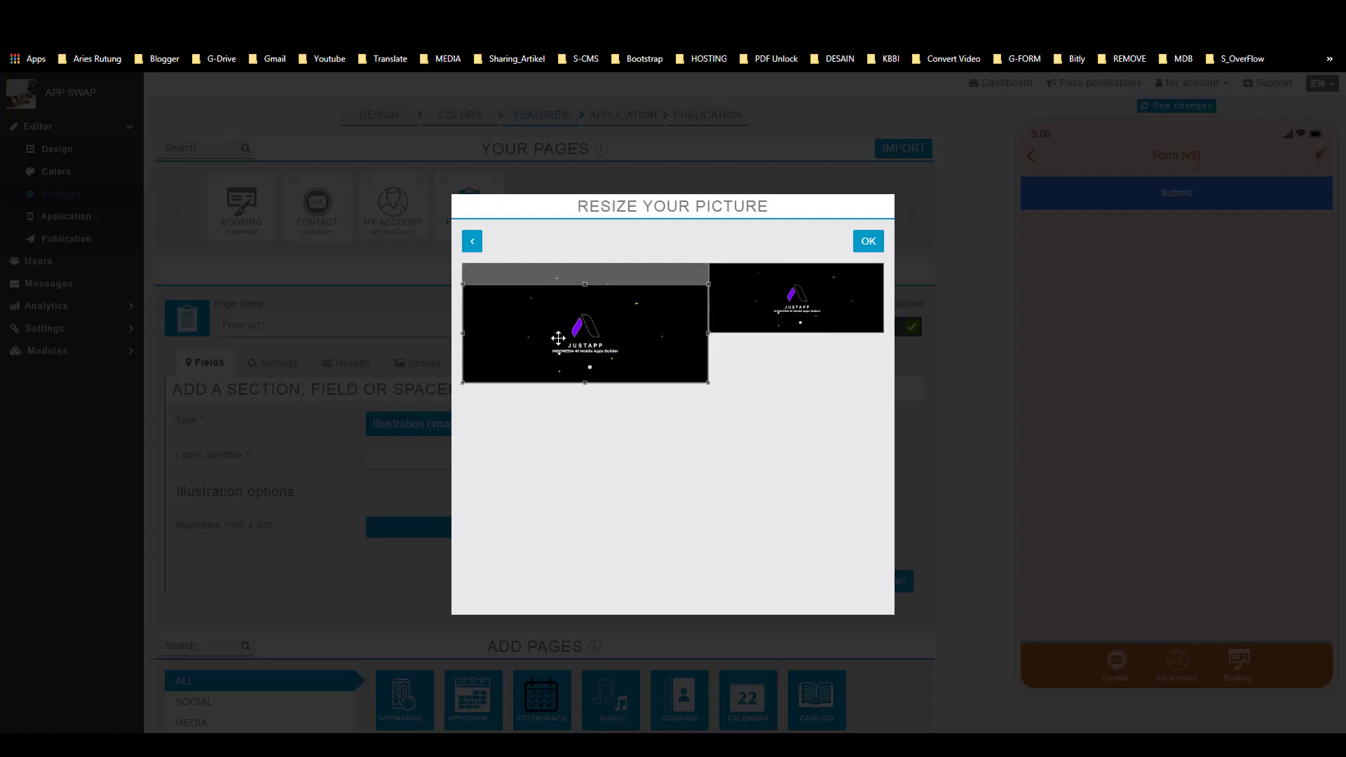
{"action": "left_click_drag", "start_coordinate": [557, 331], "coordinate": [557, 336]}
{"action": "left_click", "coordinate": [866, 243]}
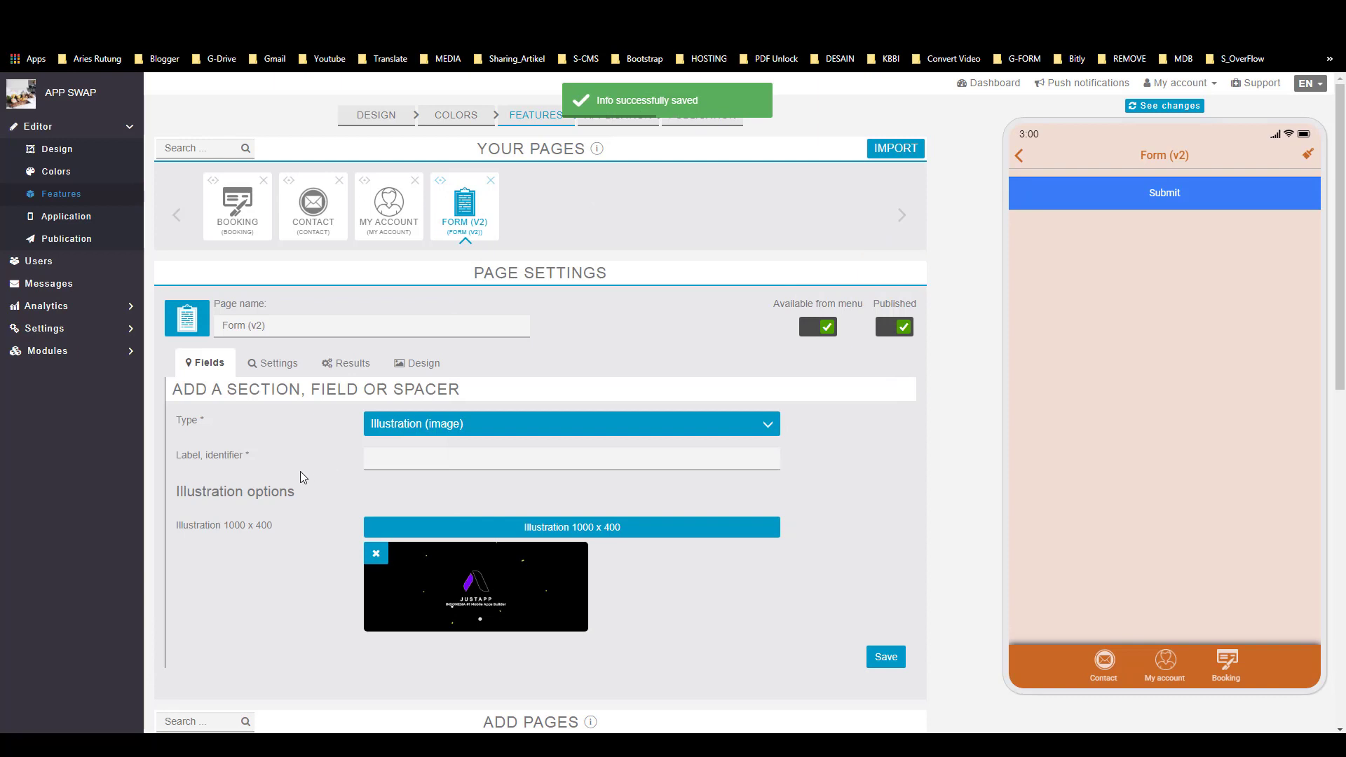
Step: Label the illustration field "Ilustrasi" and save it to the form
{"action": "scroll", "coordinate": [411, 344], "scroll_direction": "down", "scroll_amount": 2}
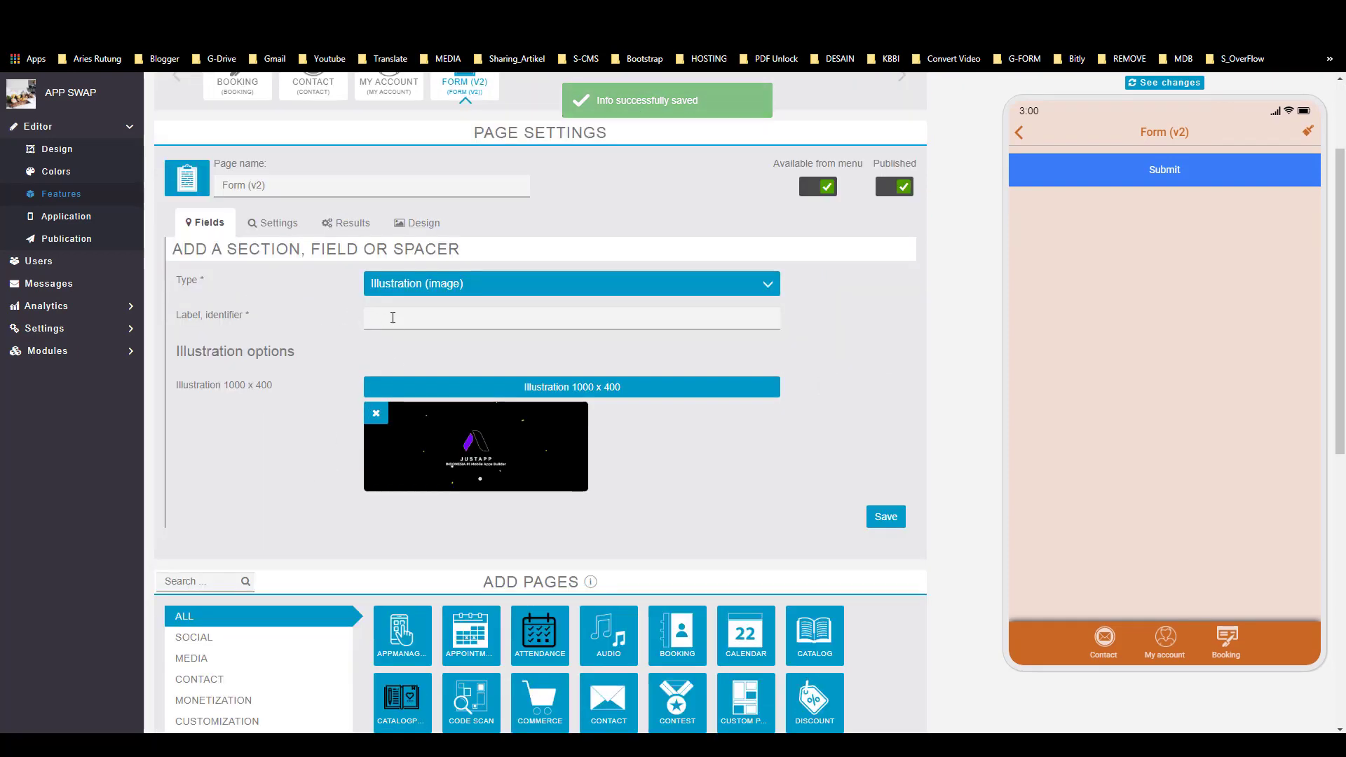
{"action": "left_click", "coordinate": [392, 318]}
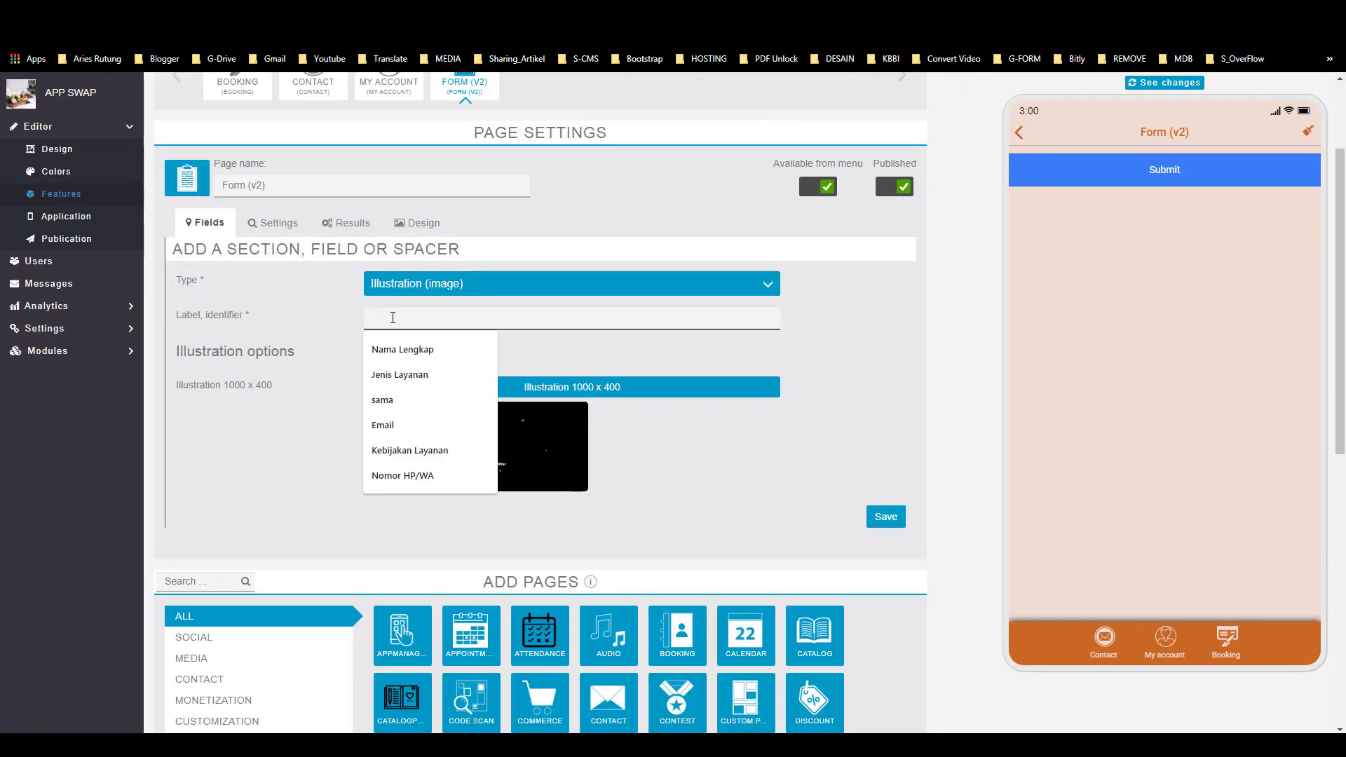
{"action": "type", "text": "Ils"}
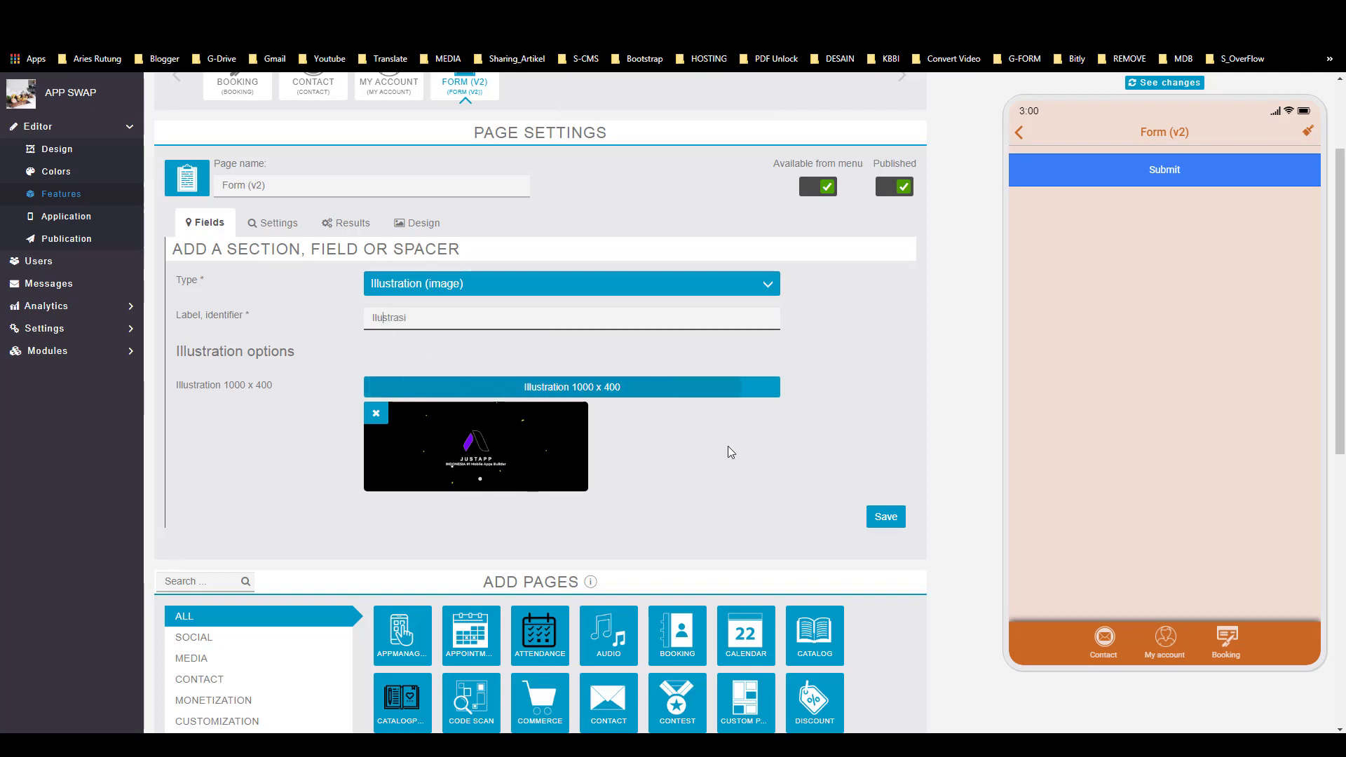
{"action": "left_click", "coordinate": [884, 516]}
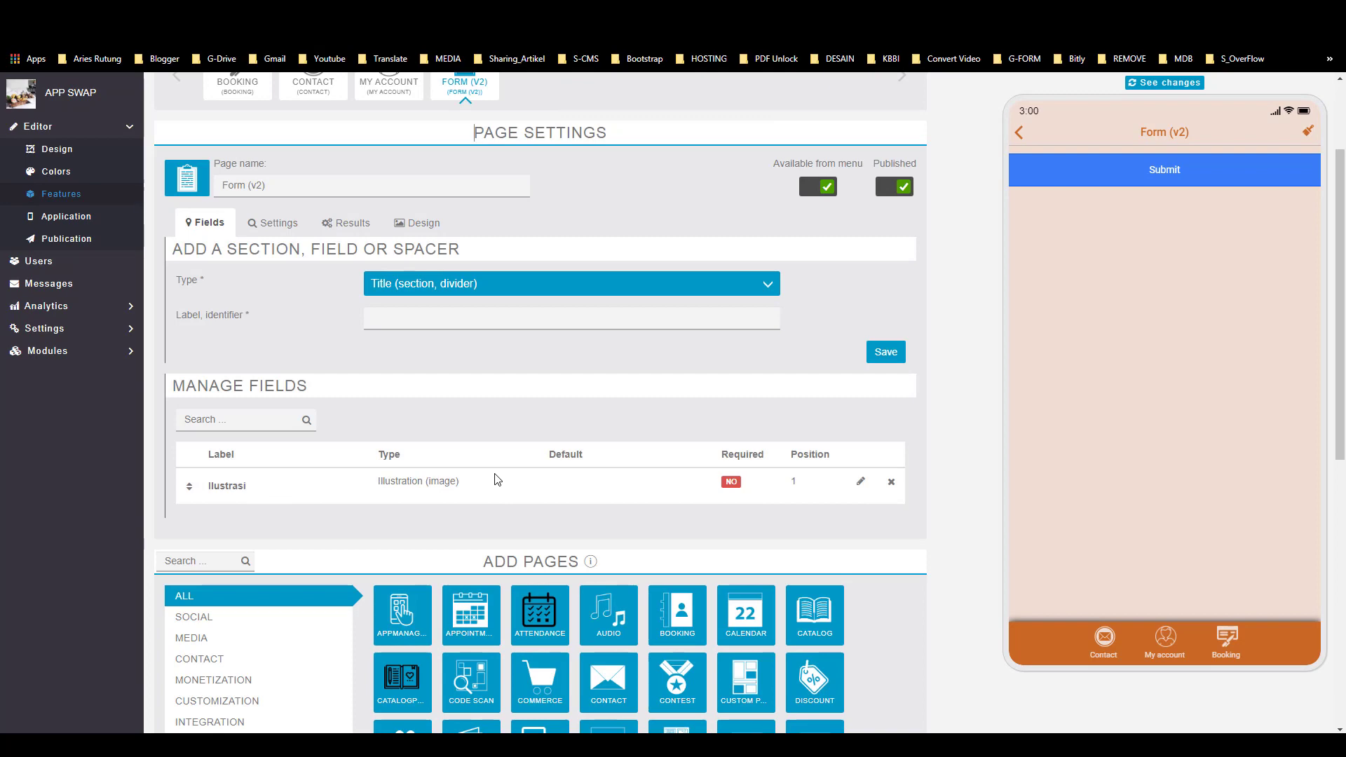
Step: Add a Title (section, divider) labelled "Nama Lengkap" to the form, following the reference Daftar form
{"action": "key", "text": "alt+Tab"}
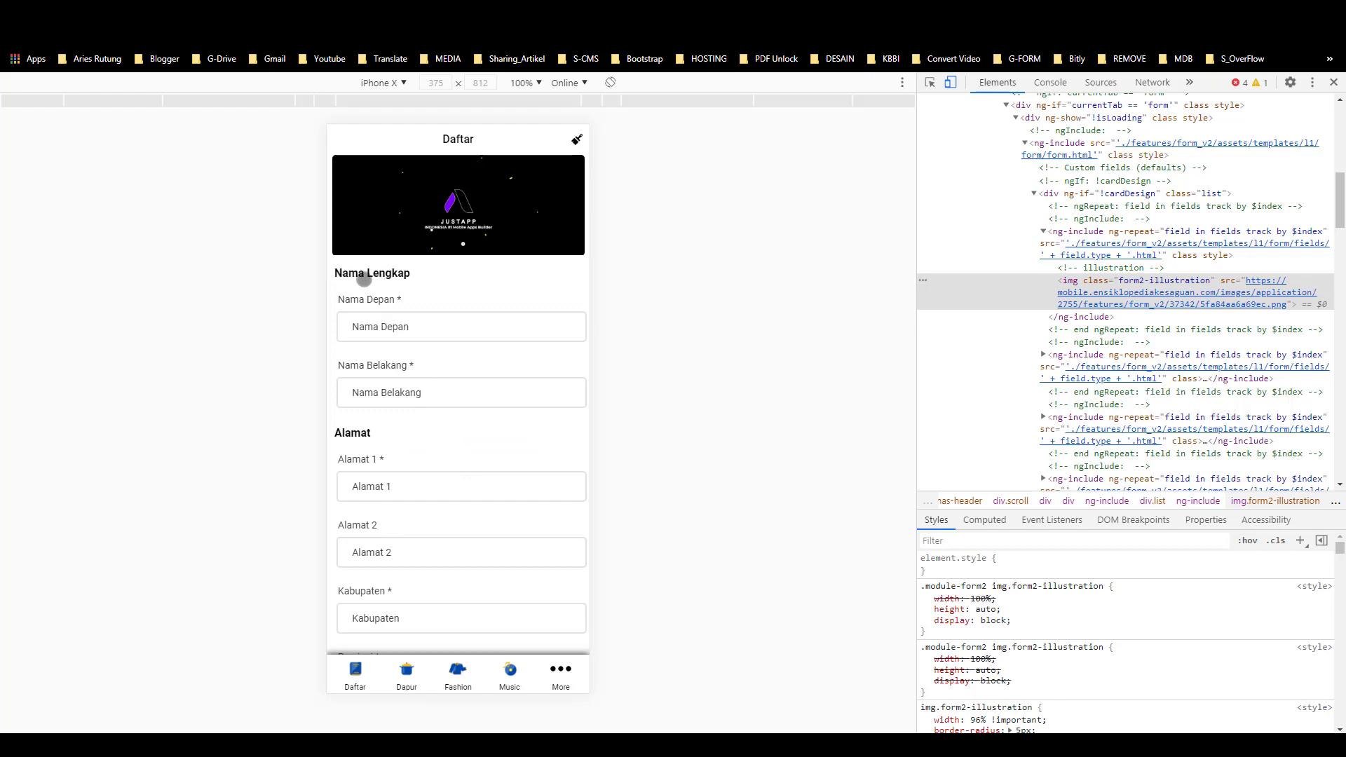
{"action": "key", "text": "alt+Tab"}
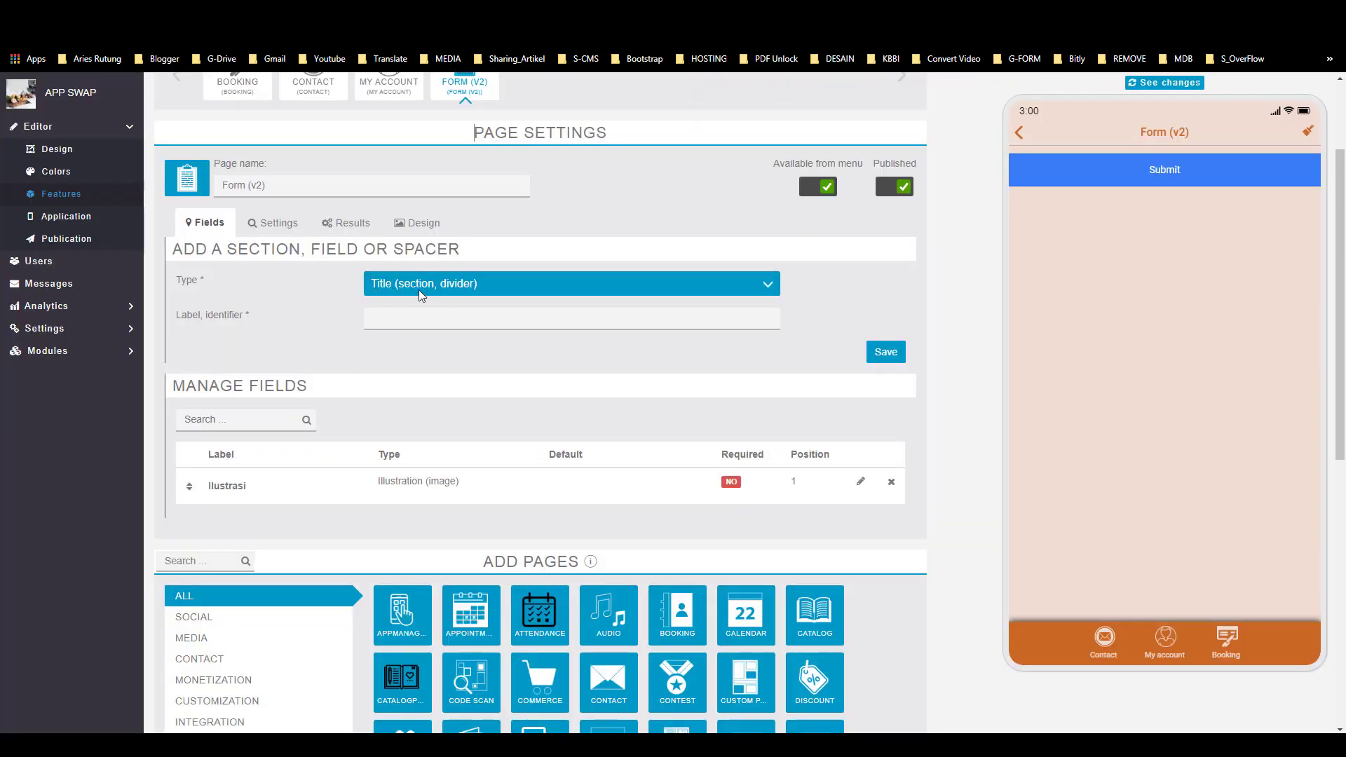
{"action": "left_click", "coordinate": [389, 319]}
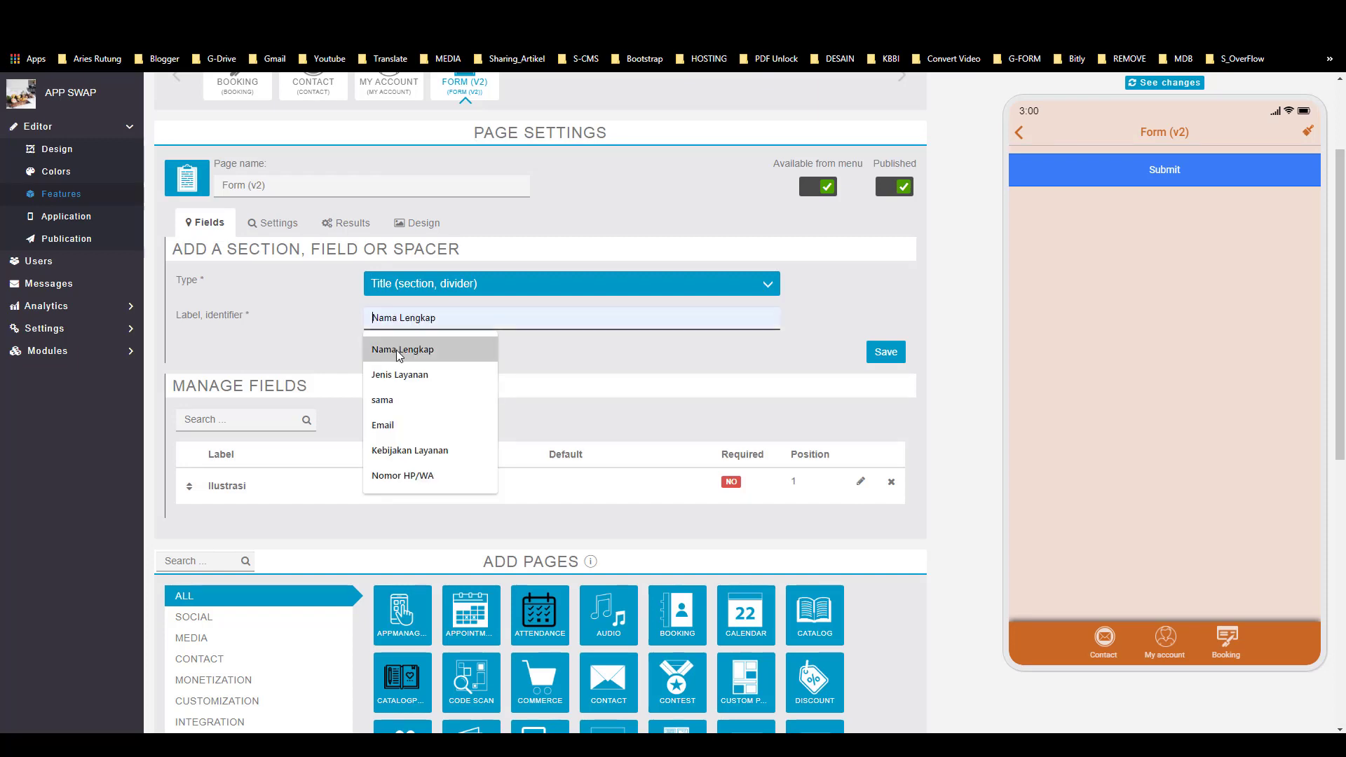
{"action": "left_click", "coordinate": [399, 351]}
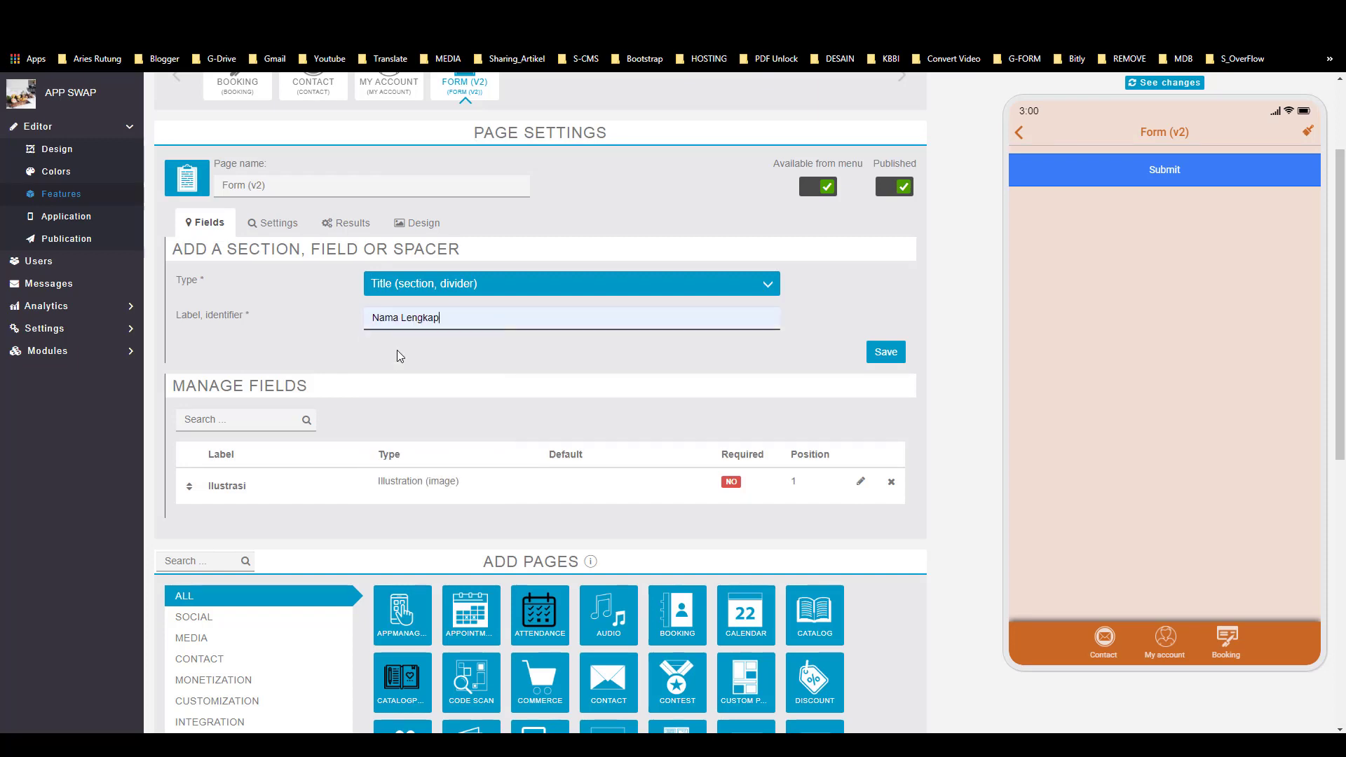
{"action": "left_click", "coordinate": [879, 354]}
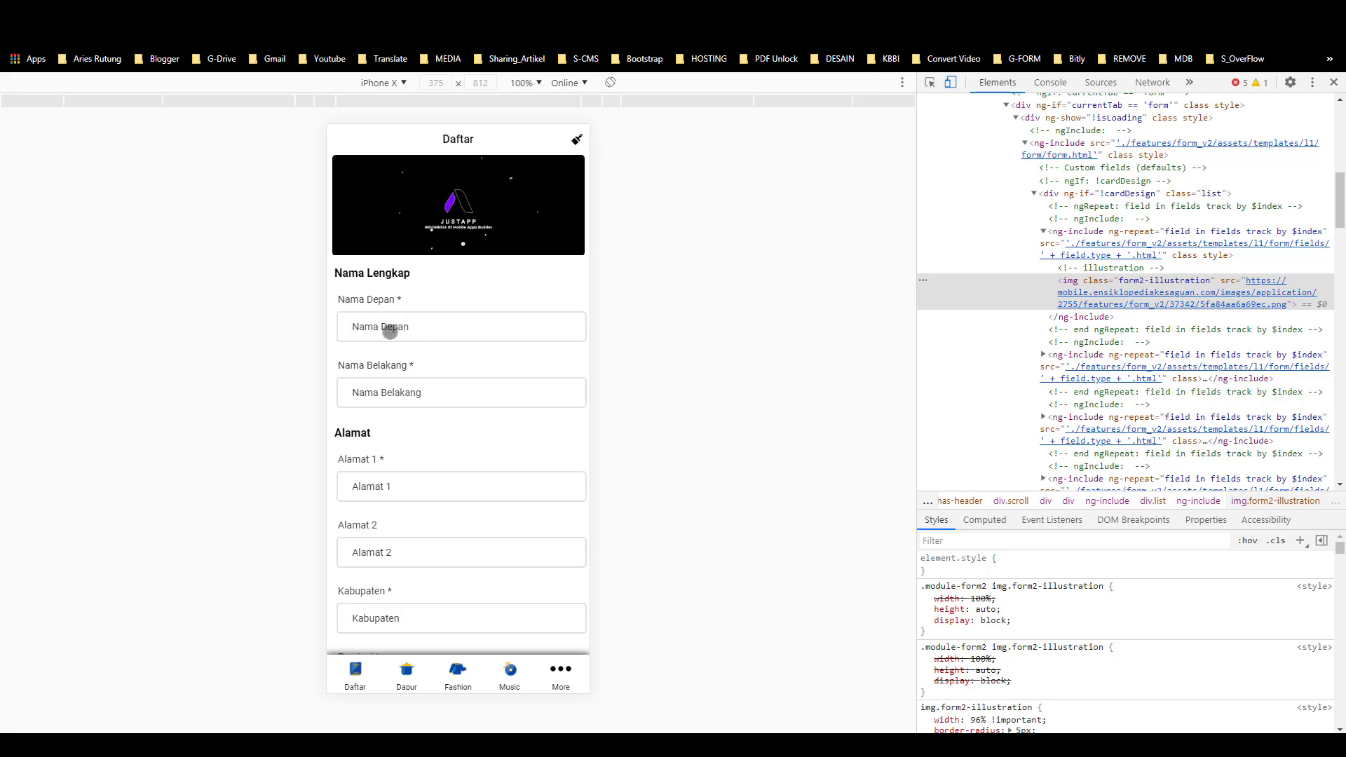
Step: Add a required Text input field labelled "Nama Depan" to the form and save it
{"action": "key", "text": "alt+Tab"}
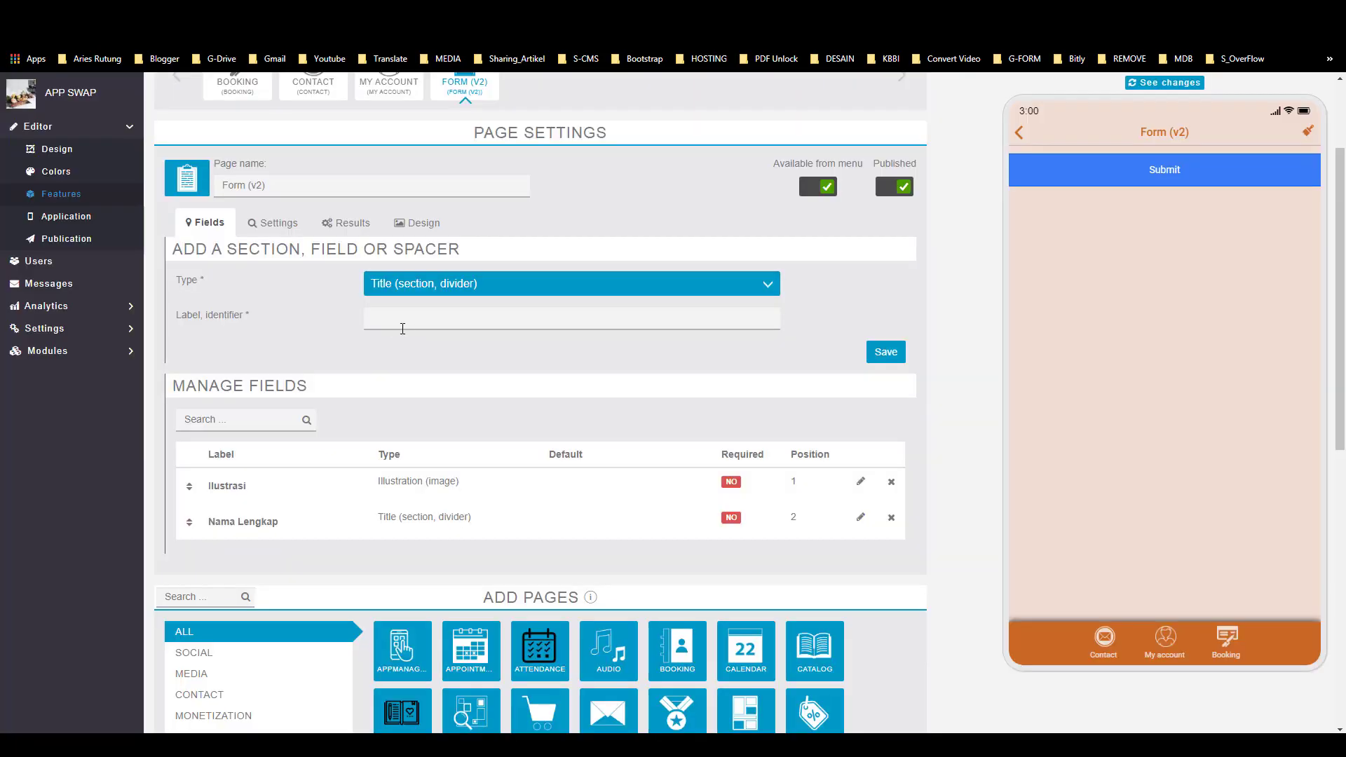
{"action": "left_click", "coordinate": [413, 285]}
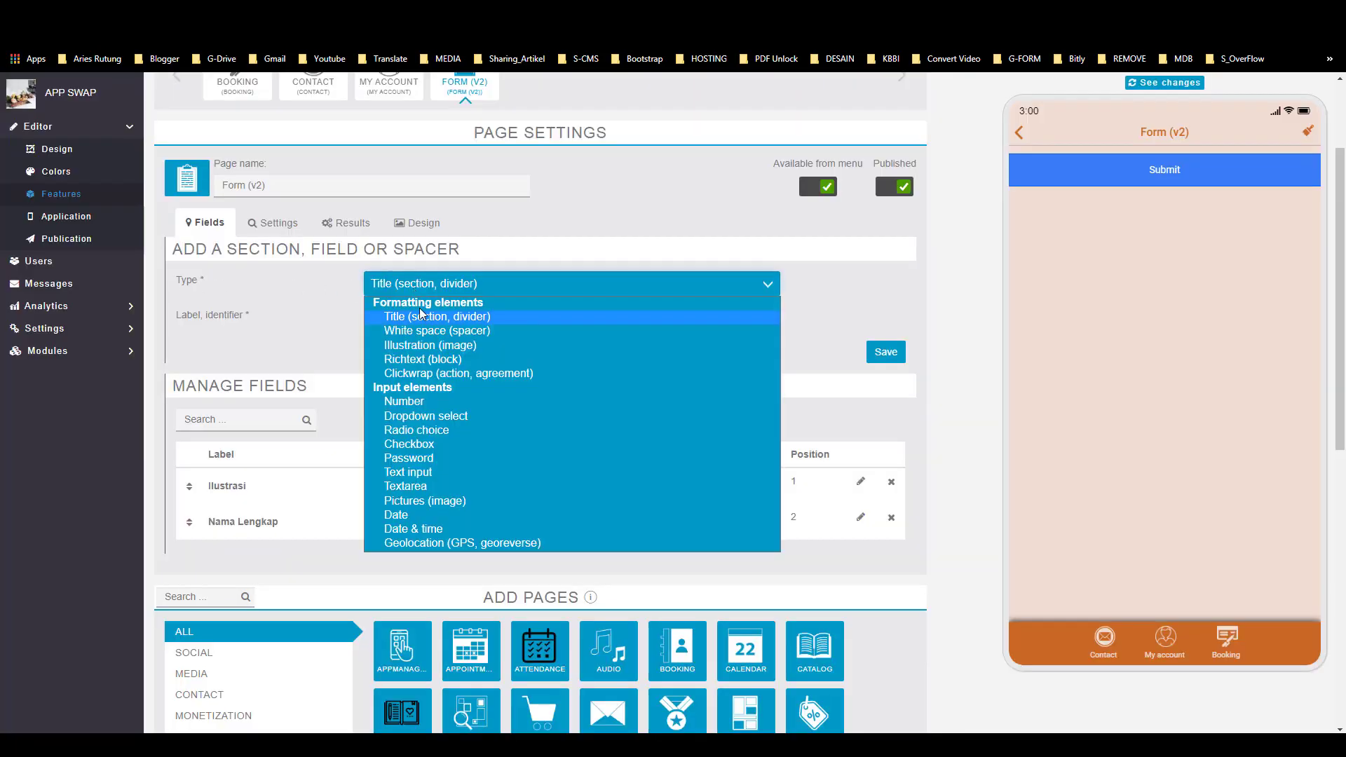
{"action": "left_click", "coordinate": [427, 473]}
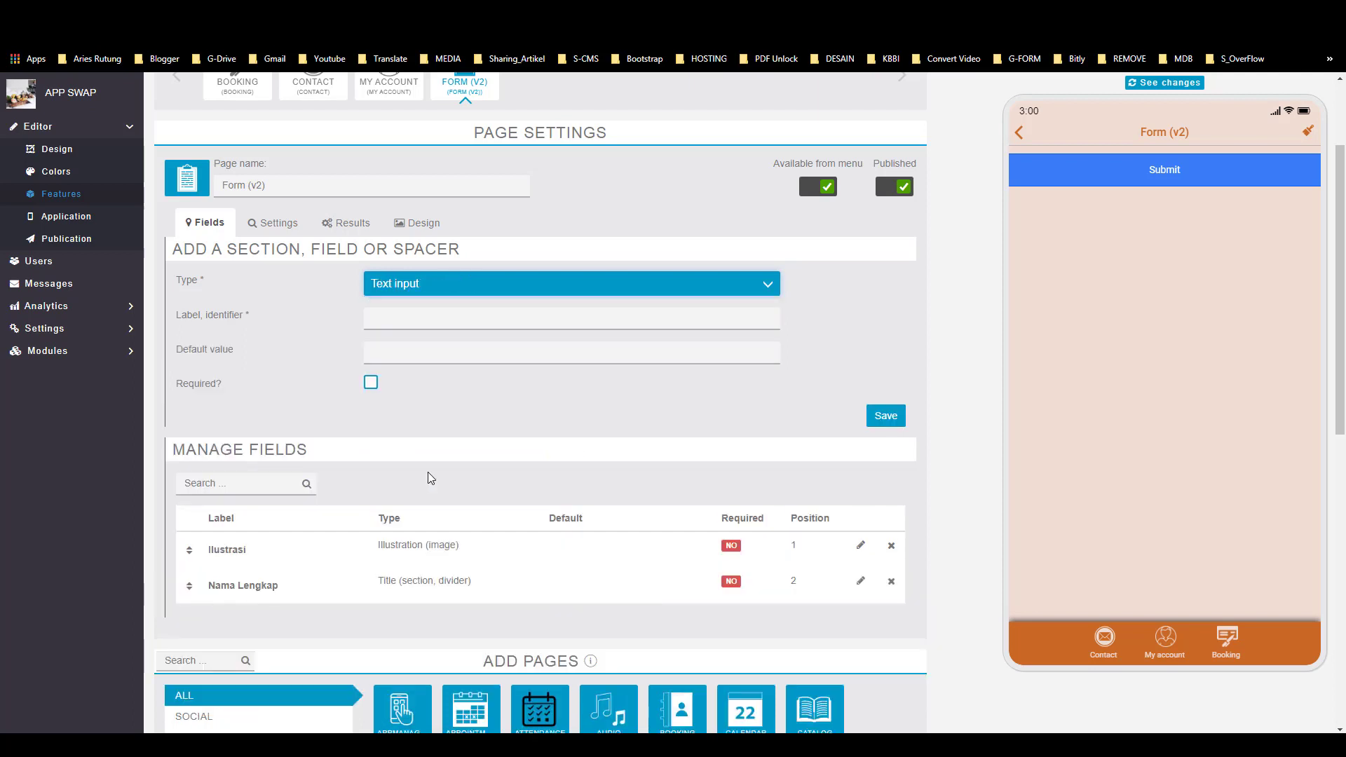
{"action": "left_click", "coordinate": [415, 312]}
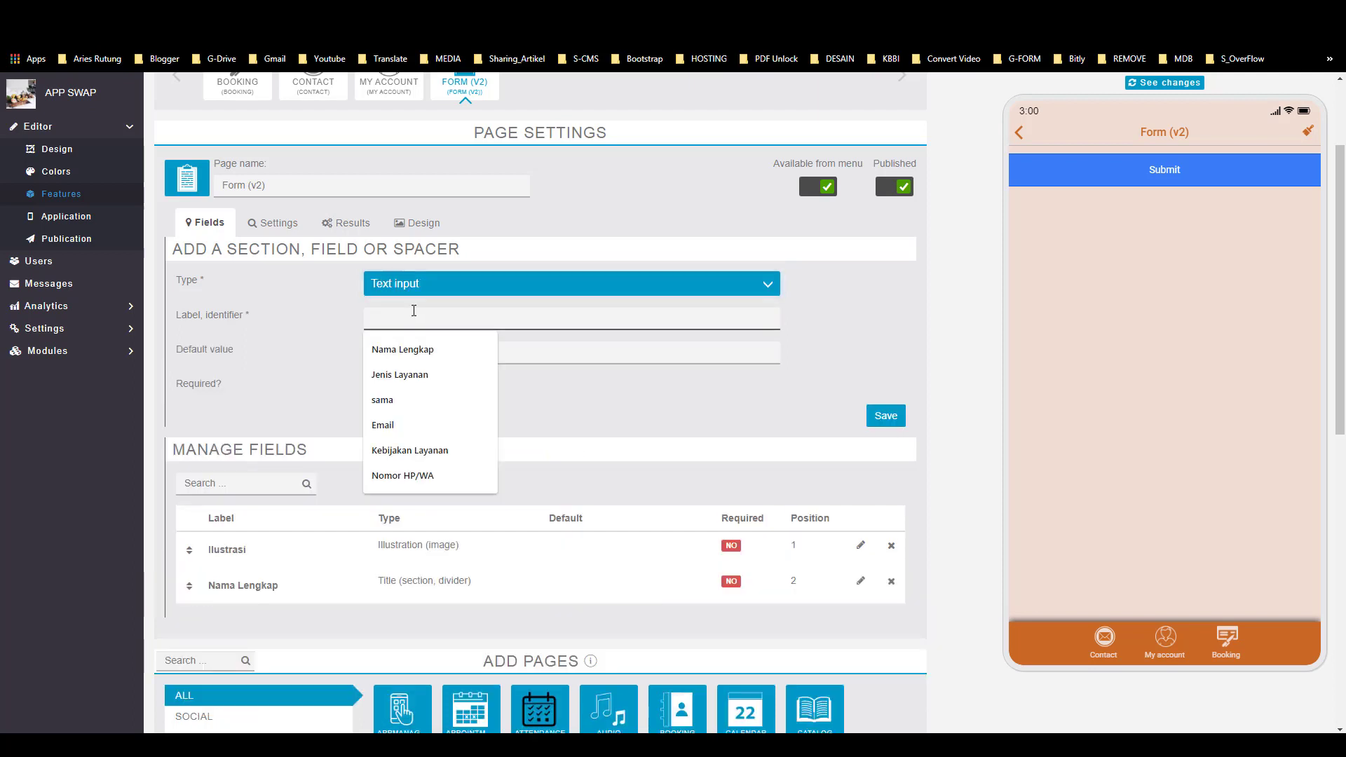
{"action": "type", "text": "Nama D"}
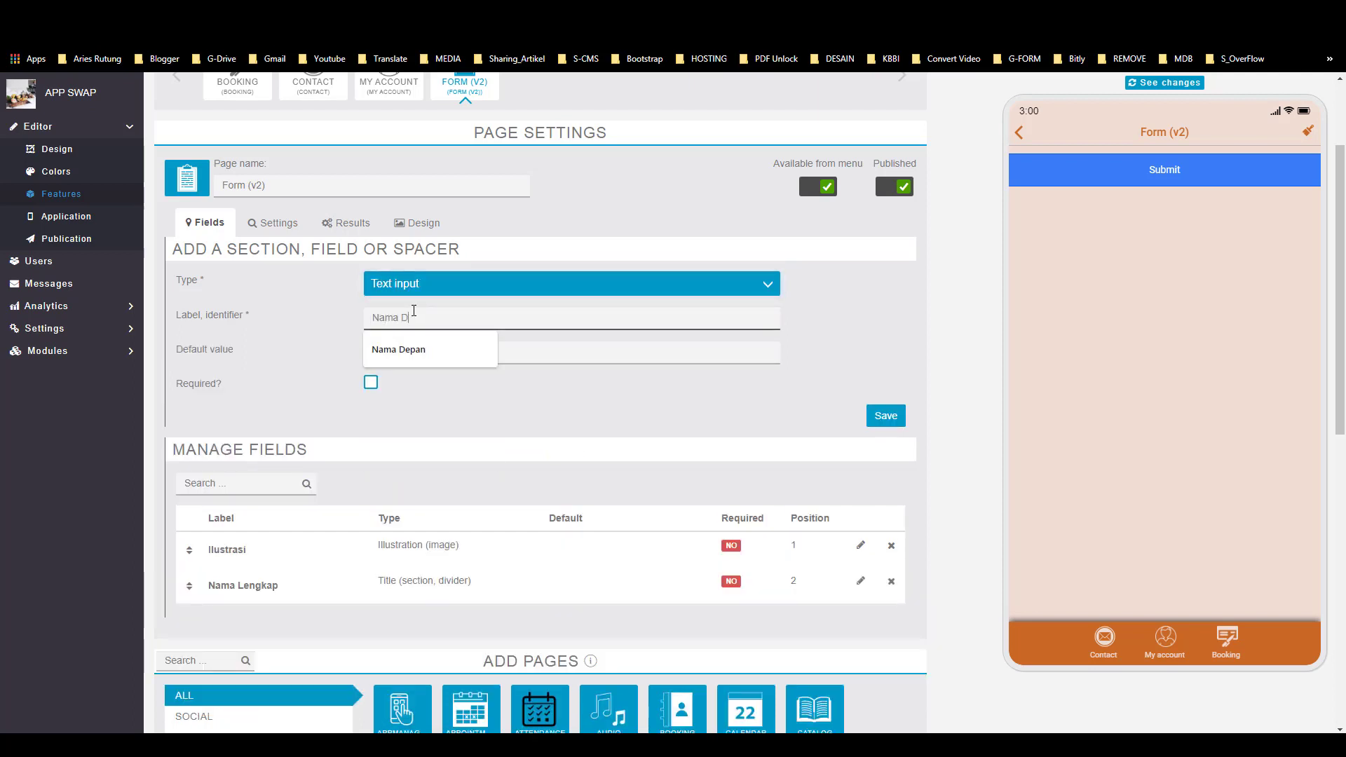
{"action": "type", "text": "epan"}
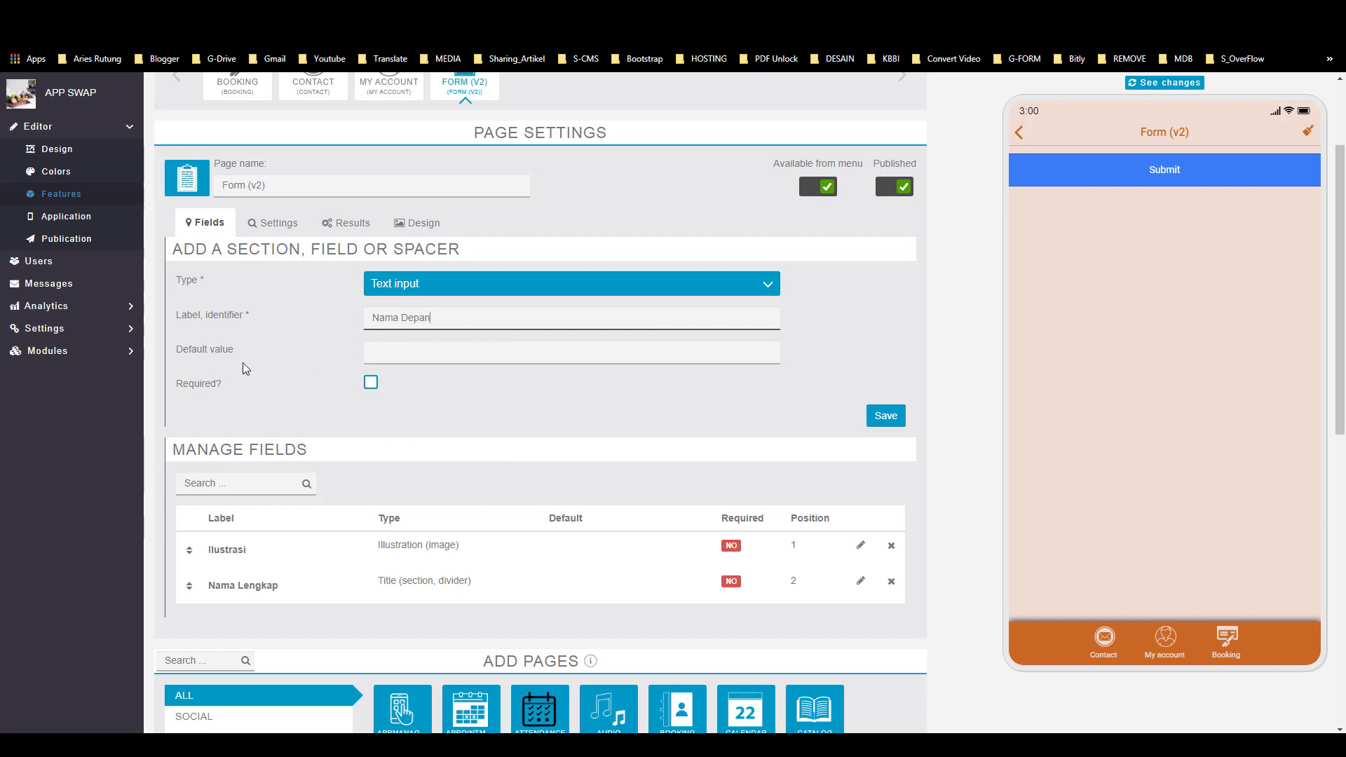
{"action": "left_click", "coordinate": [370, 383]}
{"action": "left_click", "coordinate": [879, 417]}
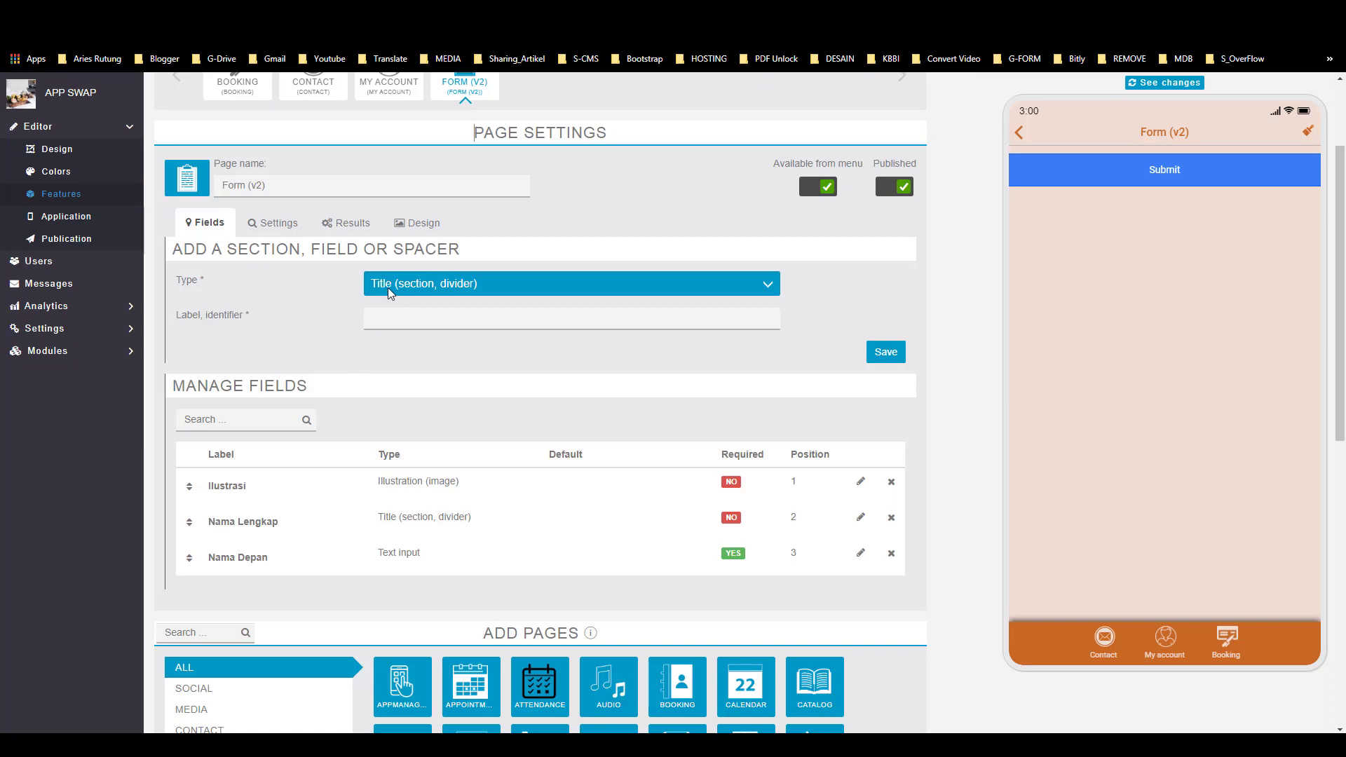
Step: Add a required Text input field labelled "Nama Belakang" to the form and save it
{"action": "left_click", "coordinate": [394, 285]}
{"action": "left_click", "coordinate": [420, 473]}
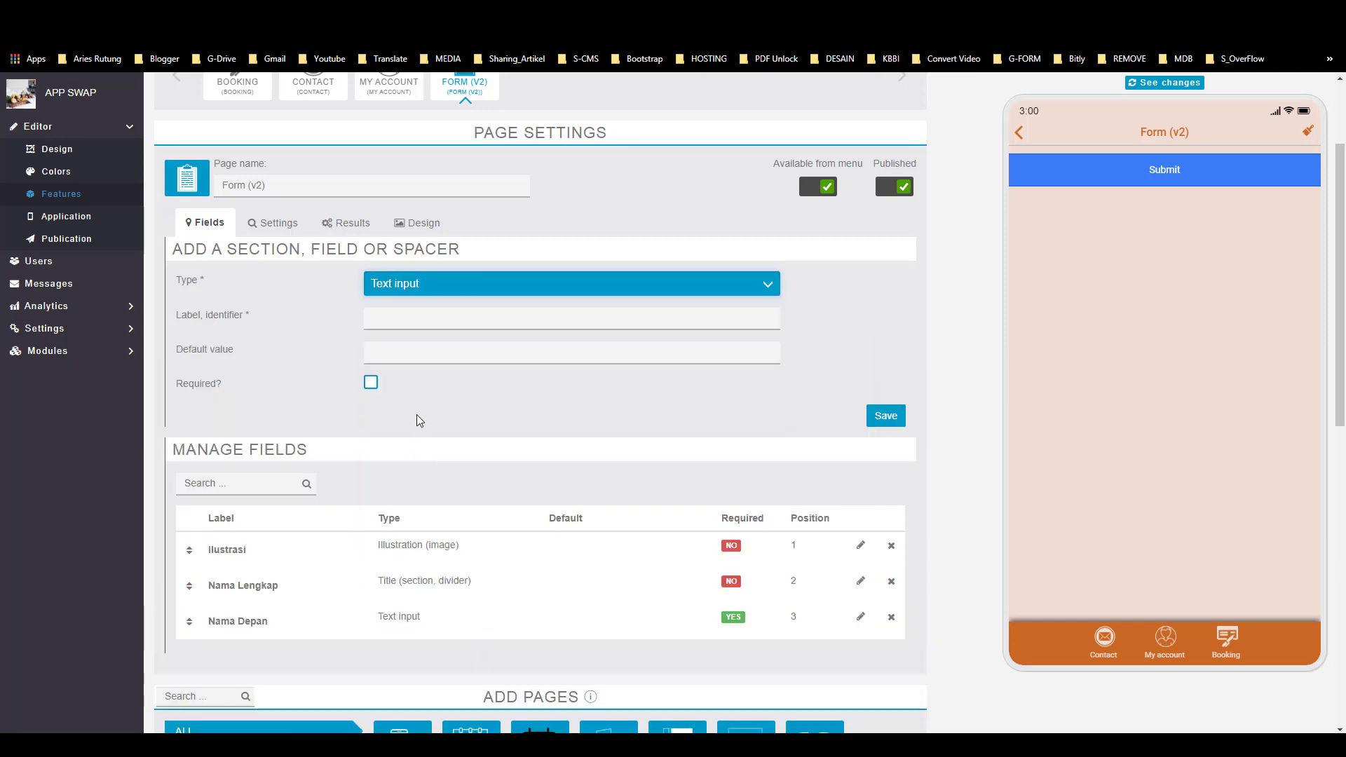
{"action": "left_click", "coordinate": [423, 317]}
{"action": "type", "text": "NAma"}
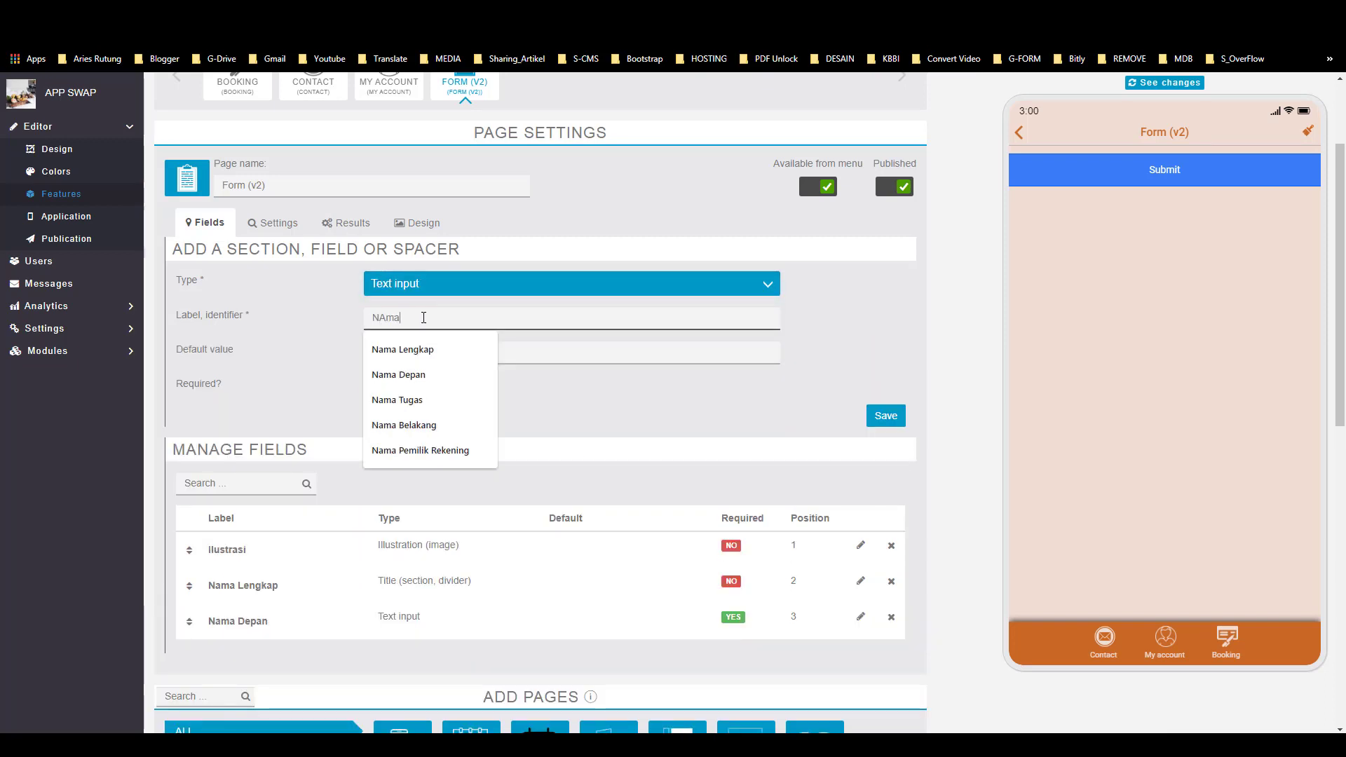
{"action": "key", "text": "BackSpace"}
{"action": "key", "text": "BackSpace"}
{"action": "type", "text": "ama Bela"}
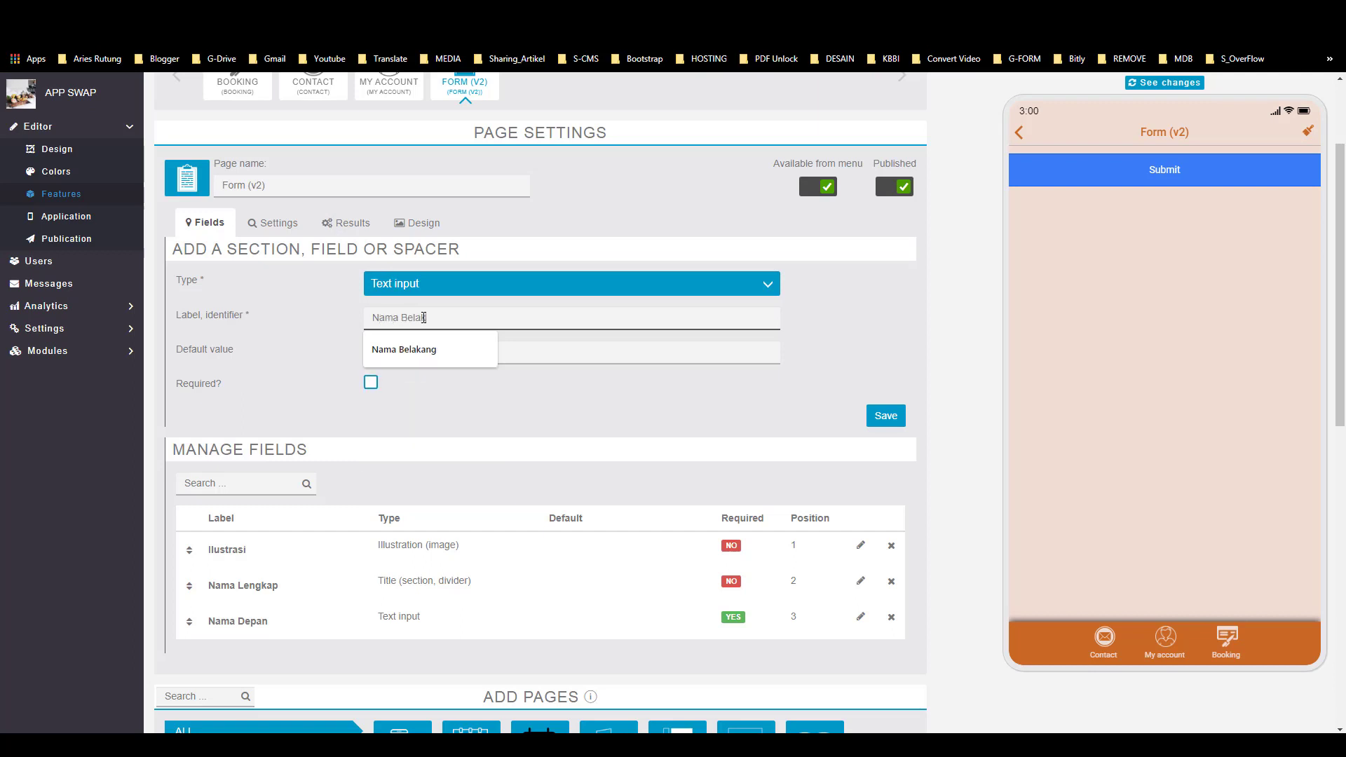
{"action": "type", "text": "kang"}
{"action": "left_click", "coordinate": [371, 382]}
{"action": "left_click", "coordinate": [893, 416]}
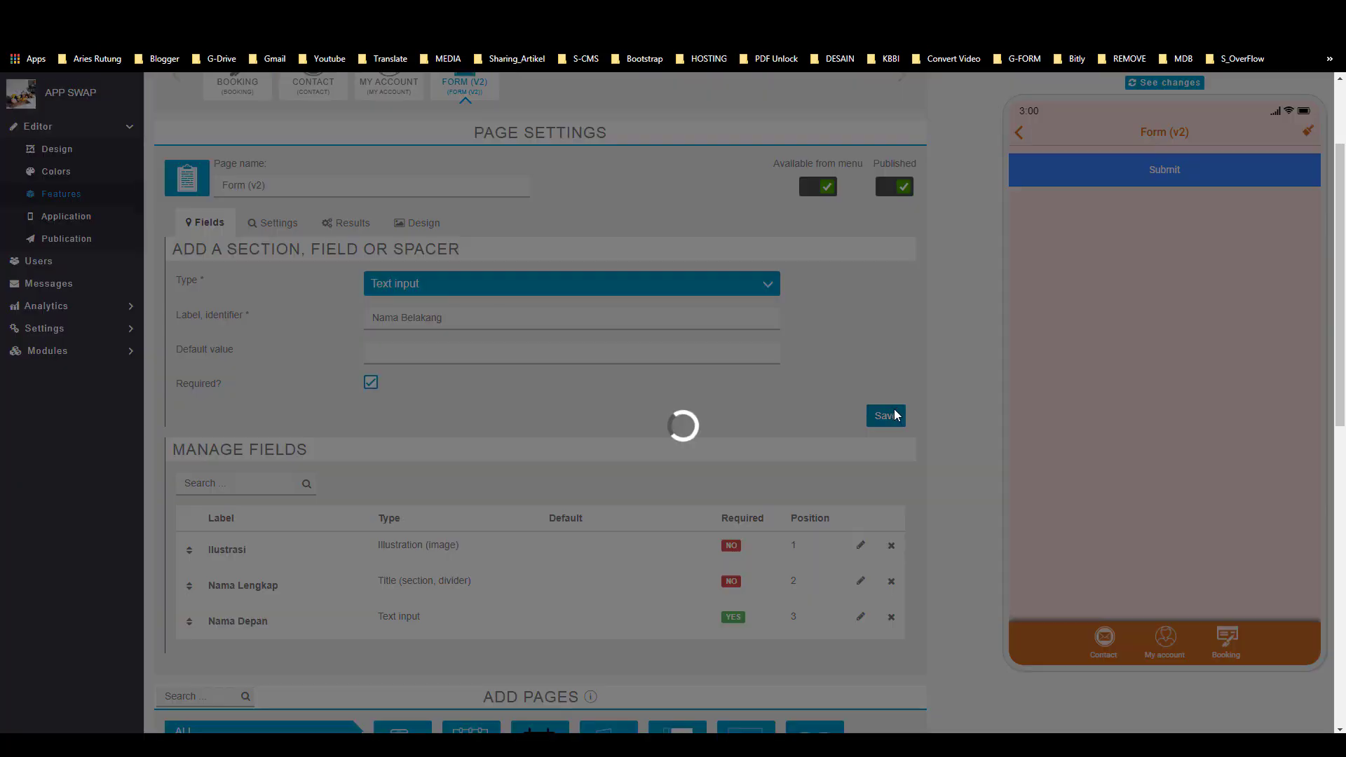
Step: Check the Address section of the reference Daftar form and add a Title (section, divider) labelled "Alamat" to the form being built
{"action": "key", "text": "alt+Tab"}
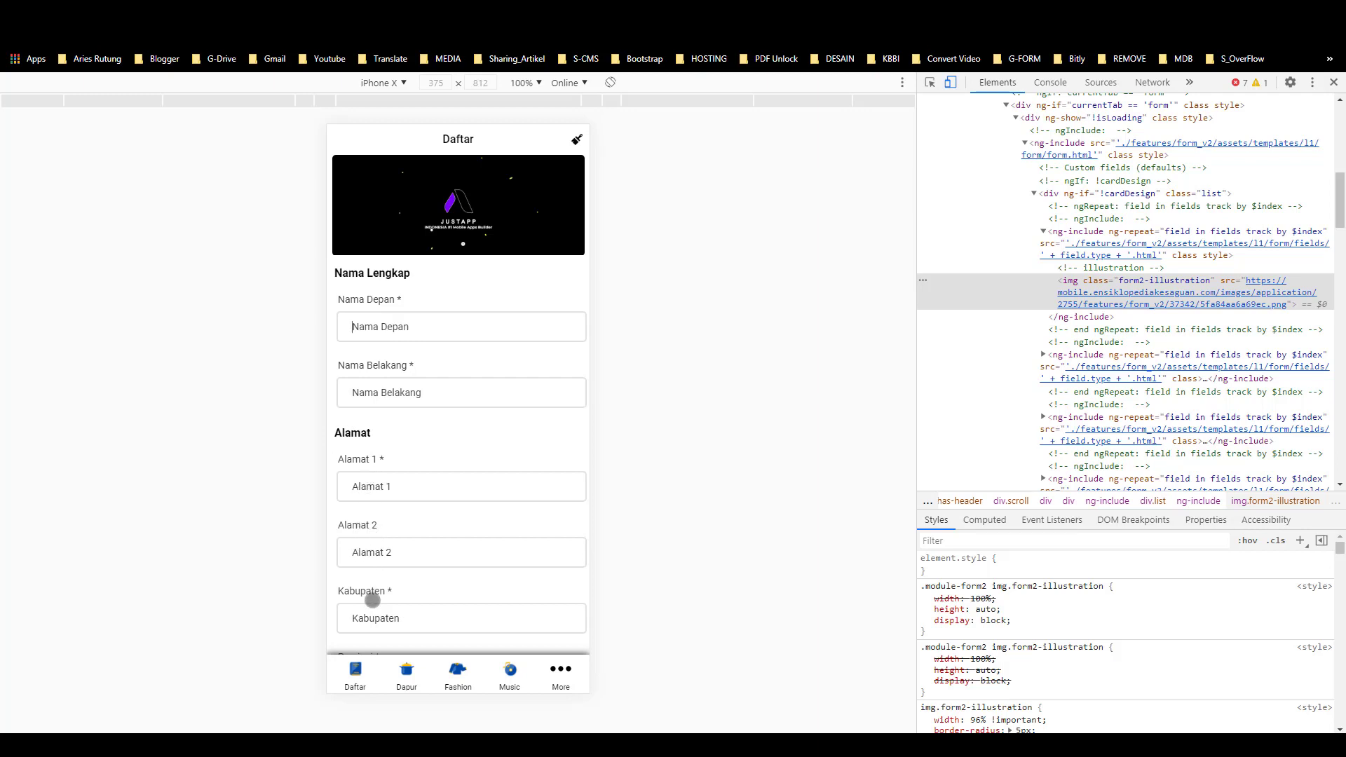
{"action": "scroll", "coordinate": [371, 602], "scroll_direction": "down", "scroll_amount": 3}
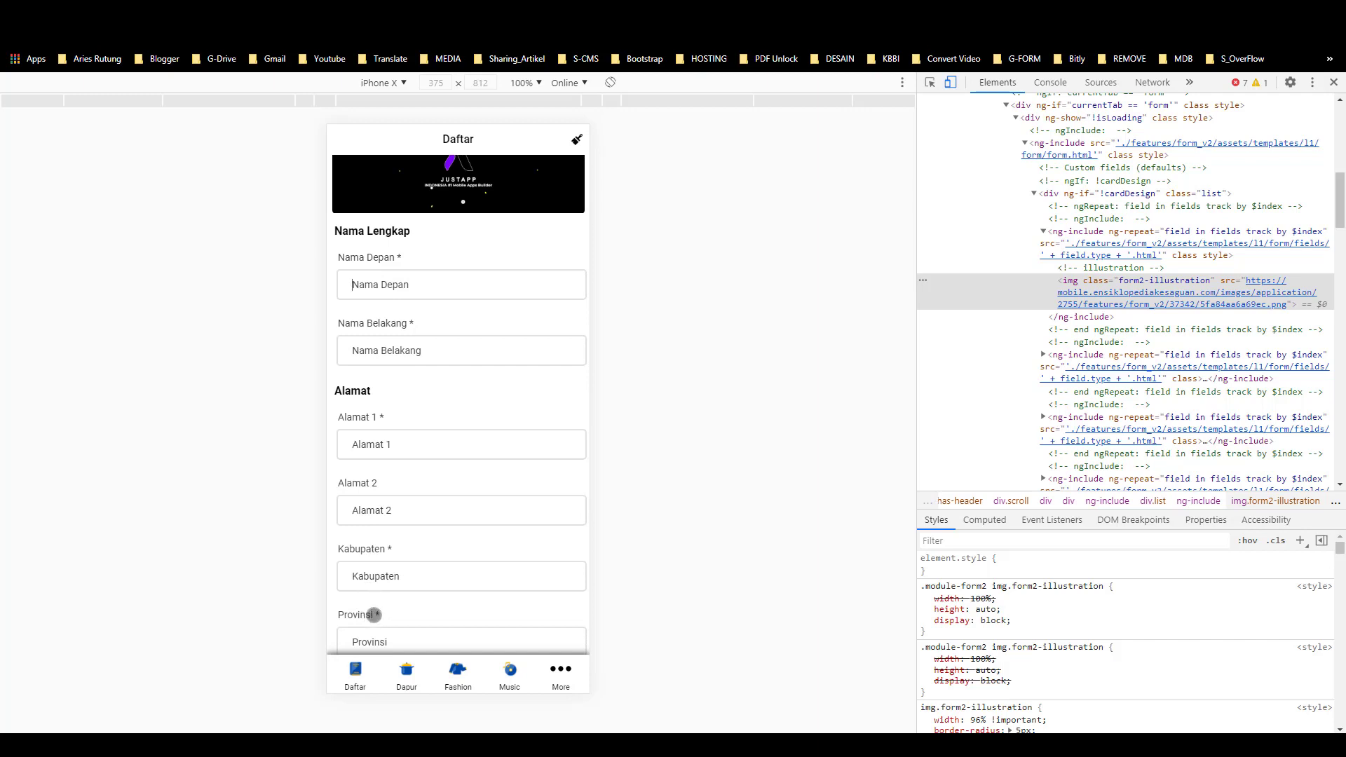
{"action": "scroll", "coordinate": [374, 615], "scroll_direction": "down", "scroll_amount": 3}
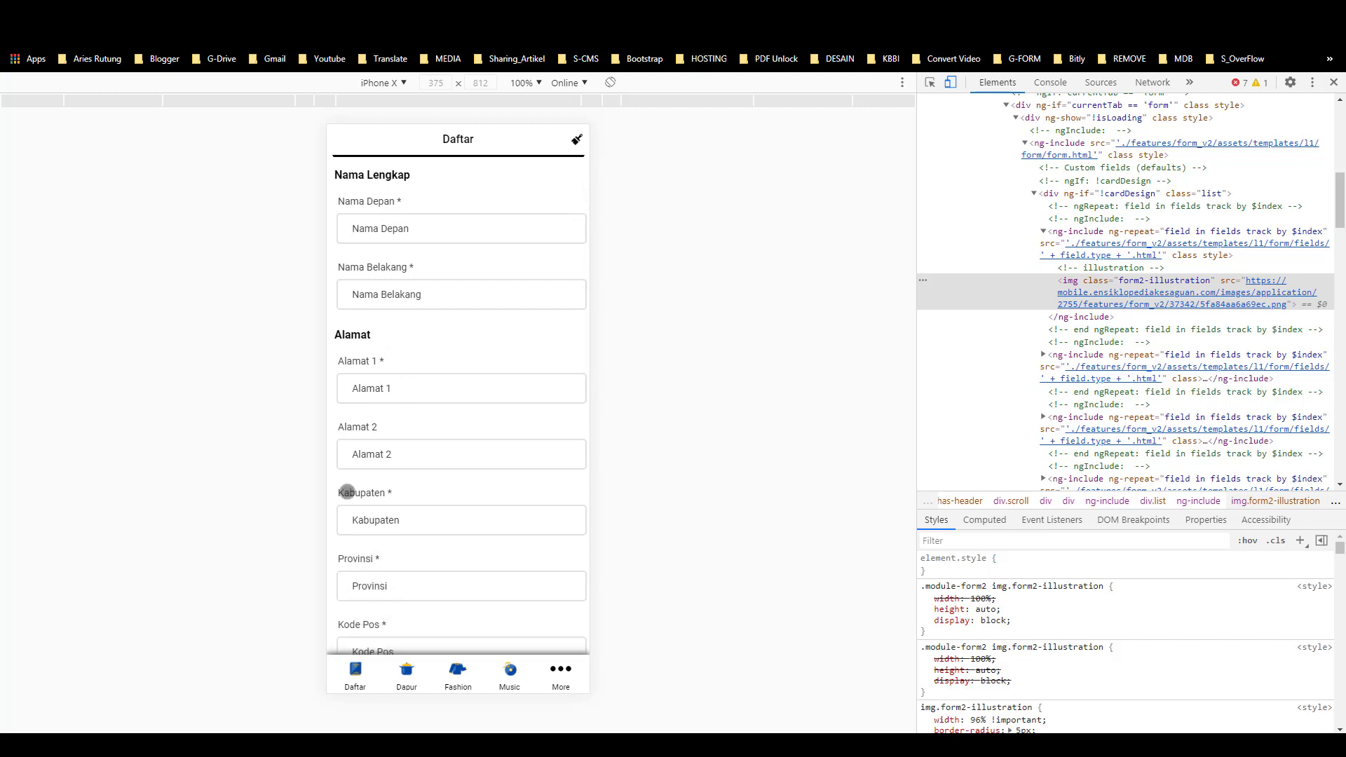
{"action": "scroll", "coordinate": [349, 497], "scroll_direction": "down", "scroll_amount": 1}
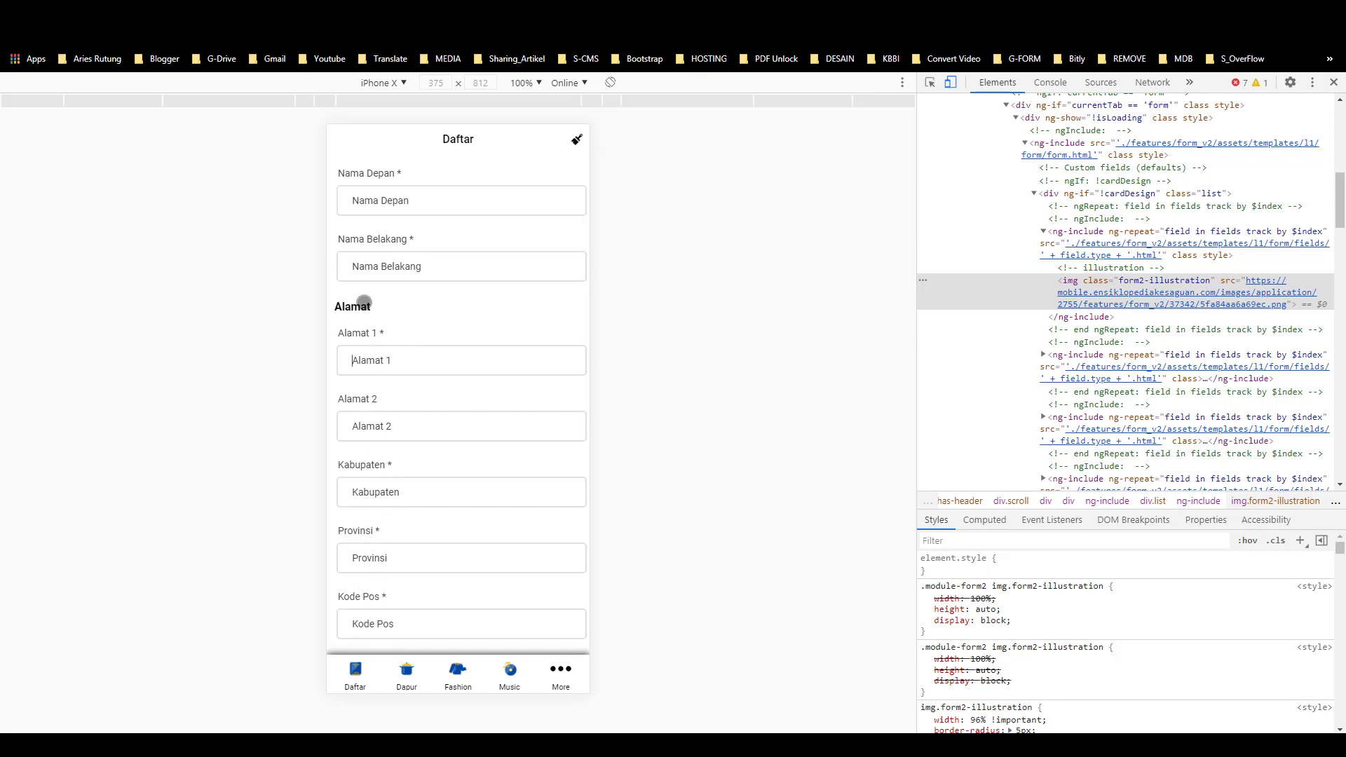
{"action": "key", "text": "alt+Tab"}
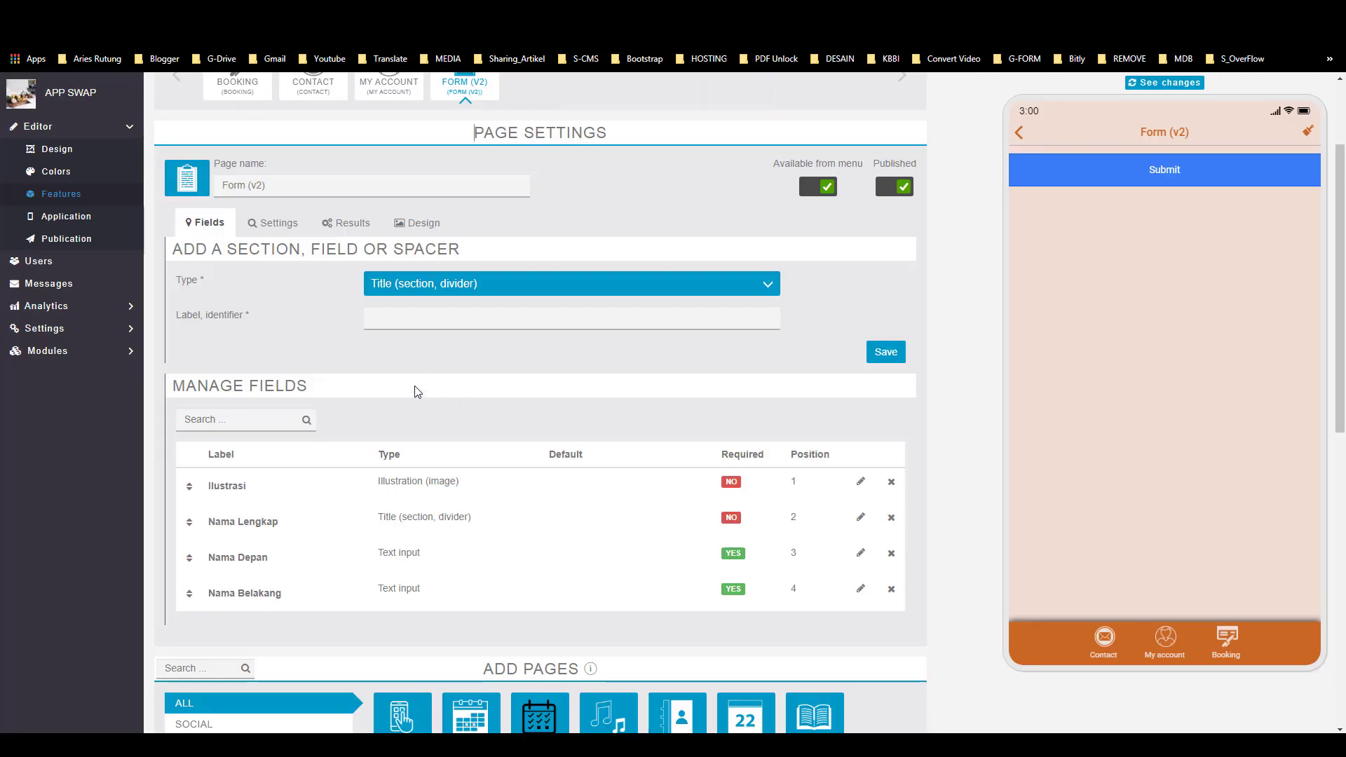
{"action": "left_click", "coordinate": [390, 325]}
{"action": "type", "text": "Alama"}
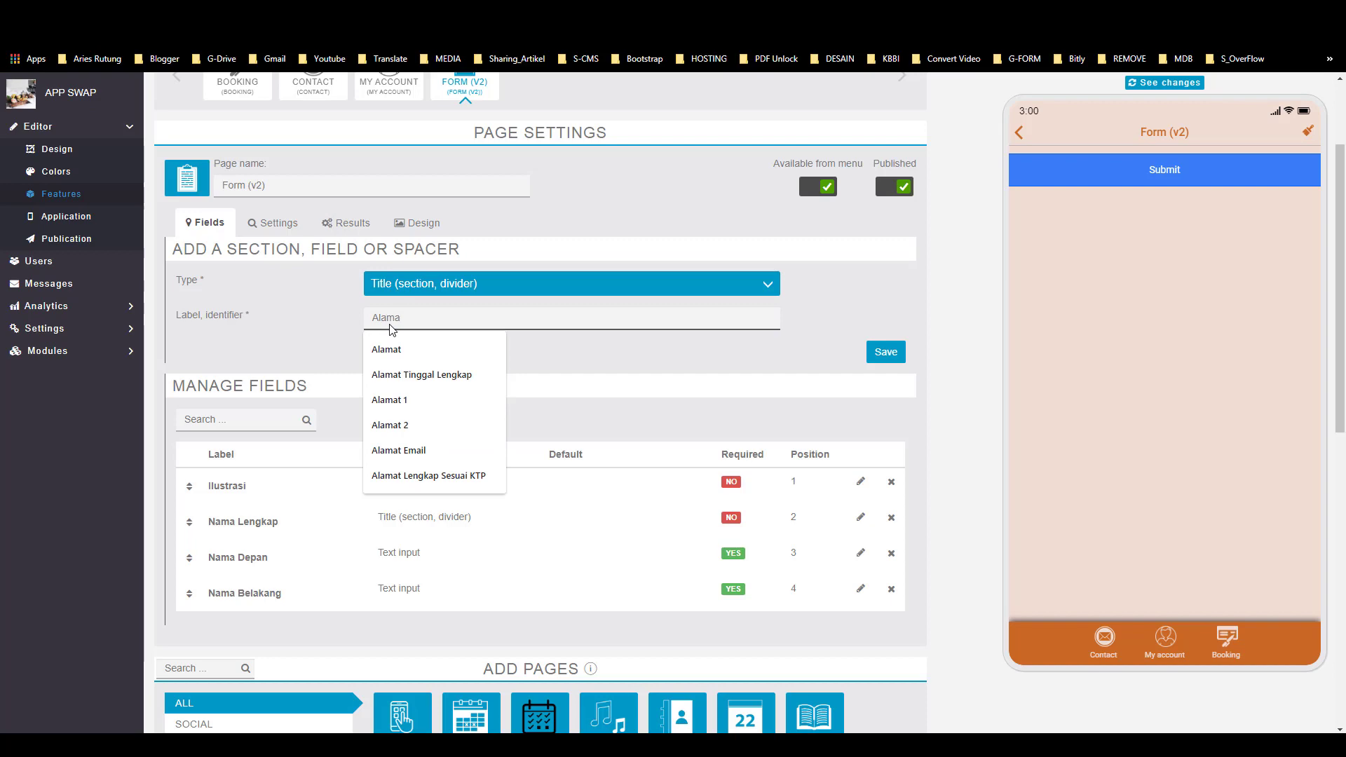
{"action": "left_click", "coordinate": [387, 349]}
{"action": "left_click", "coordinate": [885, 351]}
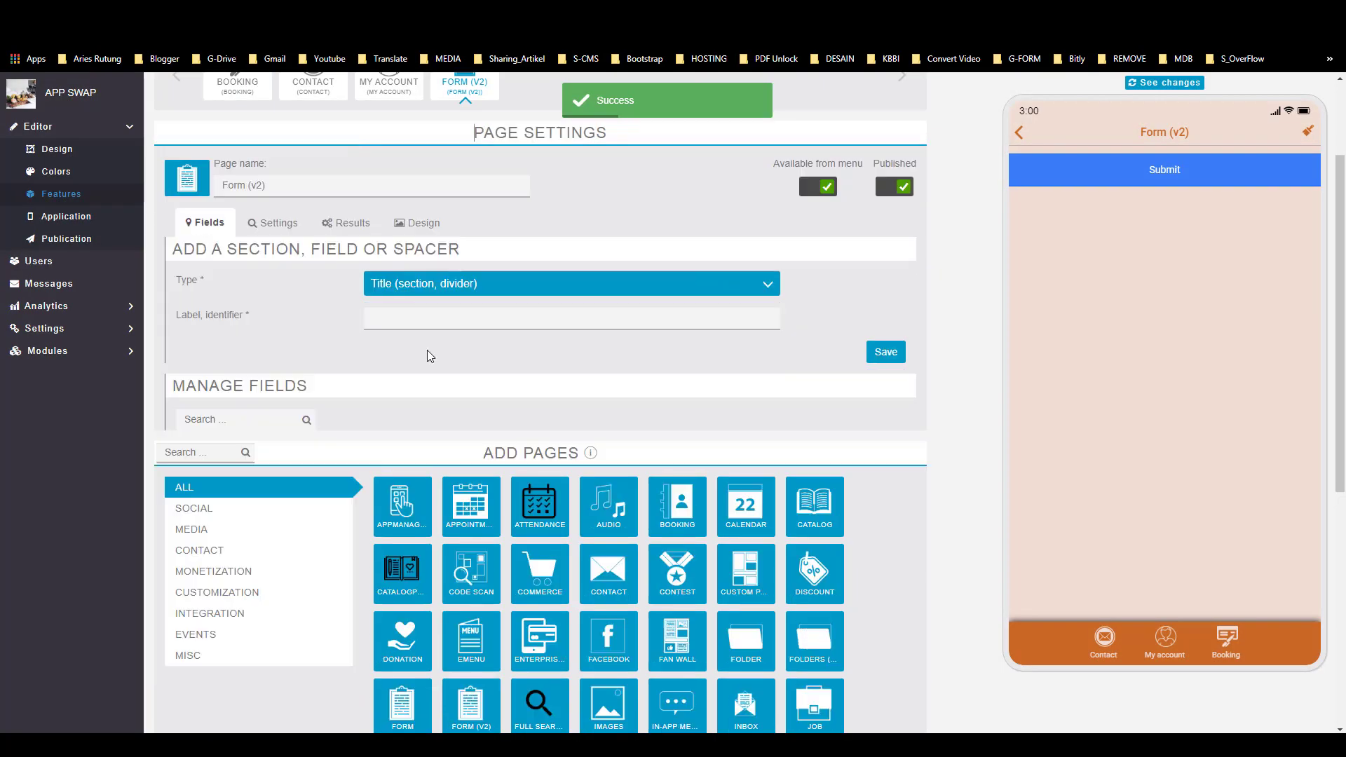
Step: Add a required Text input field labelled "Alamat 1" to the form and save it
{"action": "left_click", "coordinate": [431, 285]}
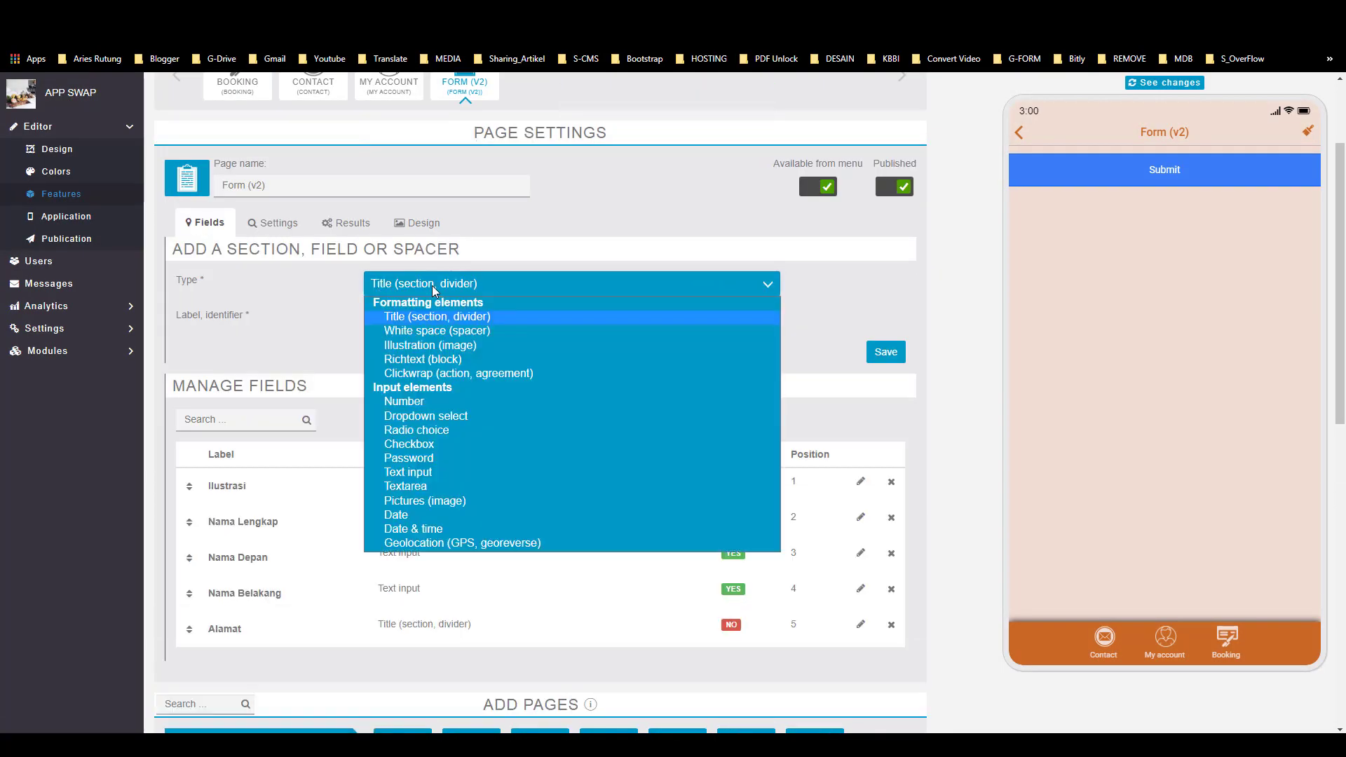
{"action": "left_click", "coordinate": [433, 473]}
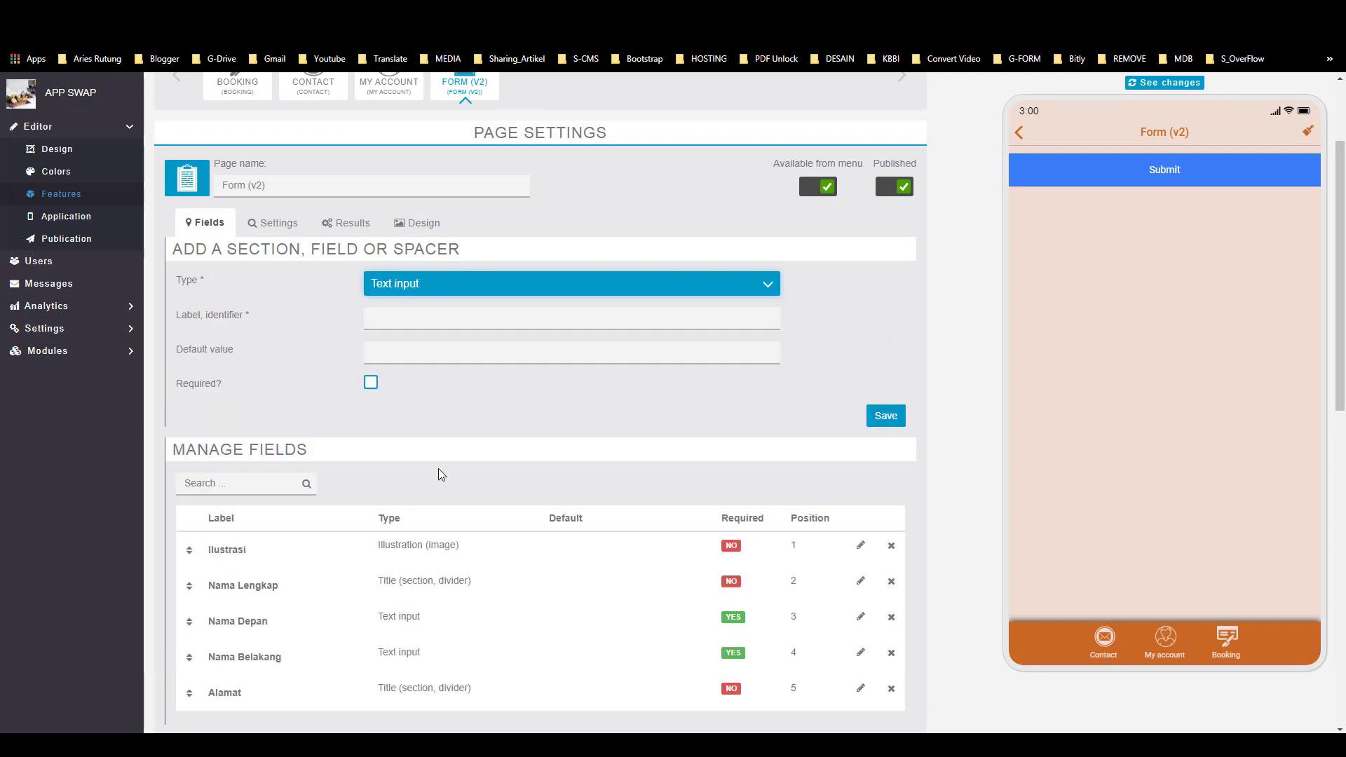
{"action": "left_click", "coordinate": [427, 321]}
{"action": "type", "text": "Alam"}
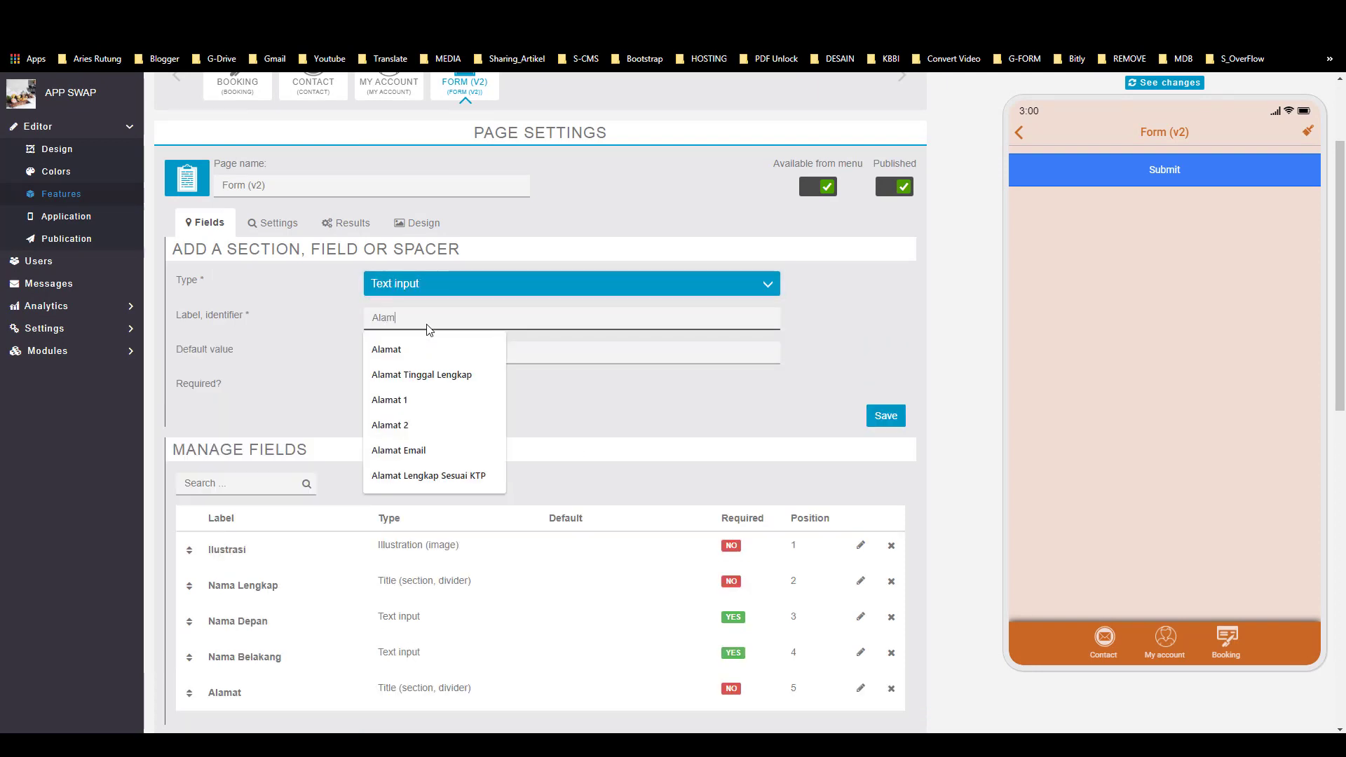
{"action": "type", "text": "at 1"}
{"action": "left_click", "coordinate": [371, 382]}
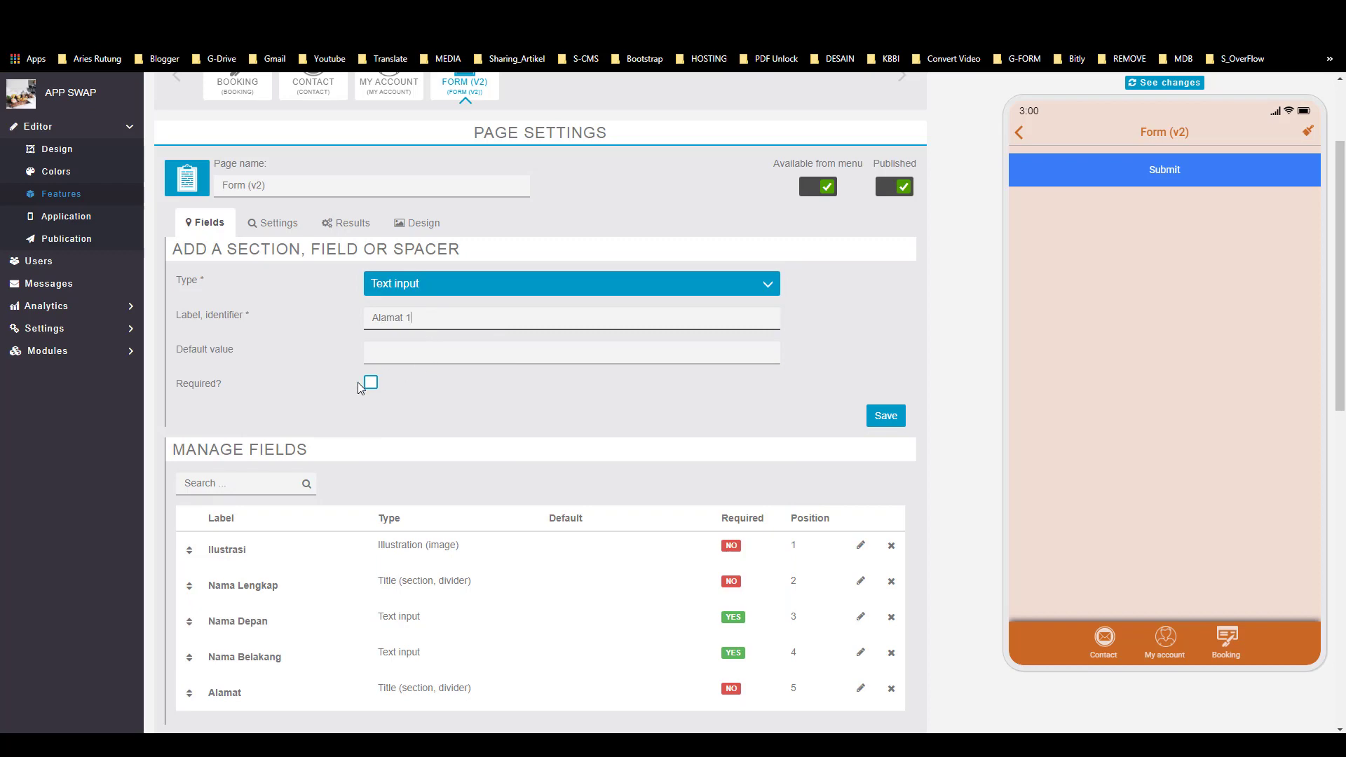
{"action": "left_click", "coordinate": [866, 416]}
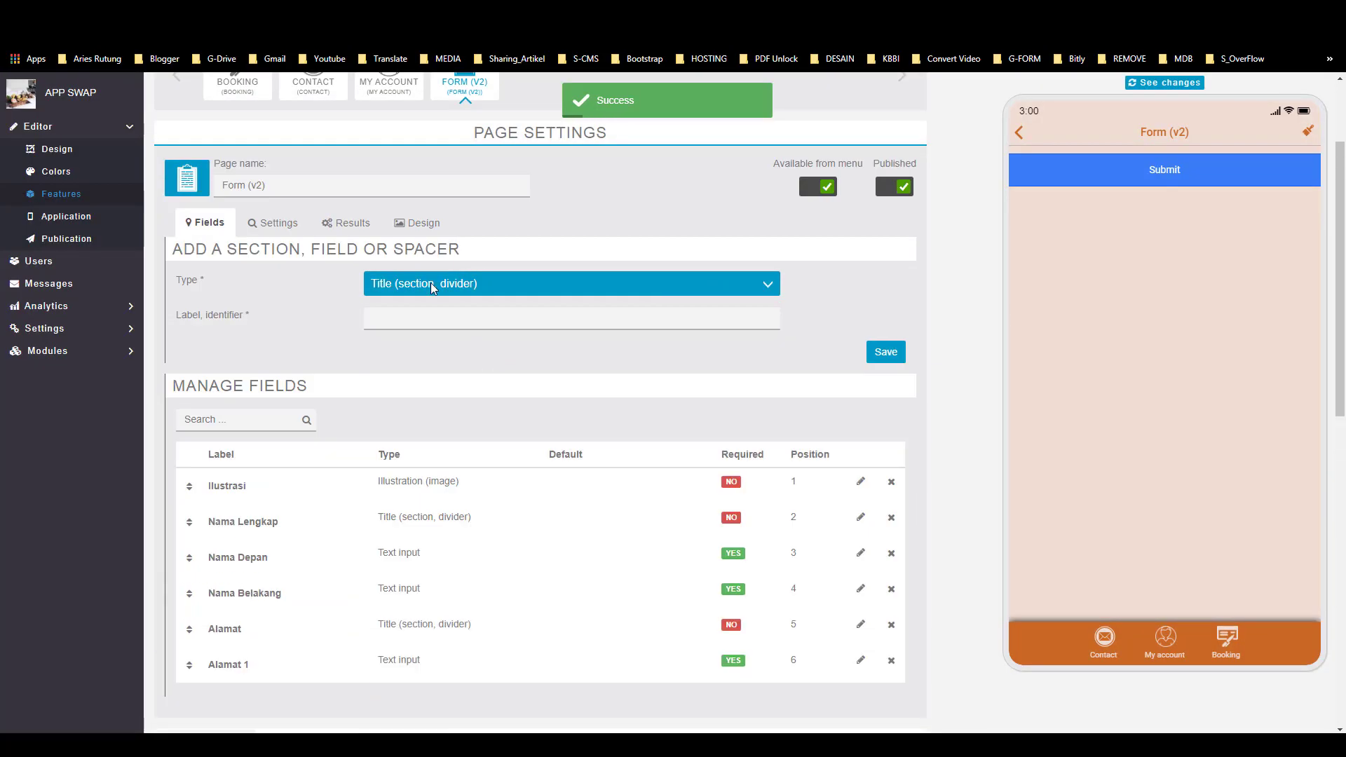
Step: Add an optional Text input field labelled "Alamat 2" to the form and save it
{"action": "left_click", "coordinate": [430, 283]}
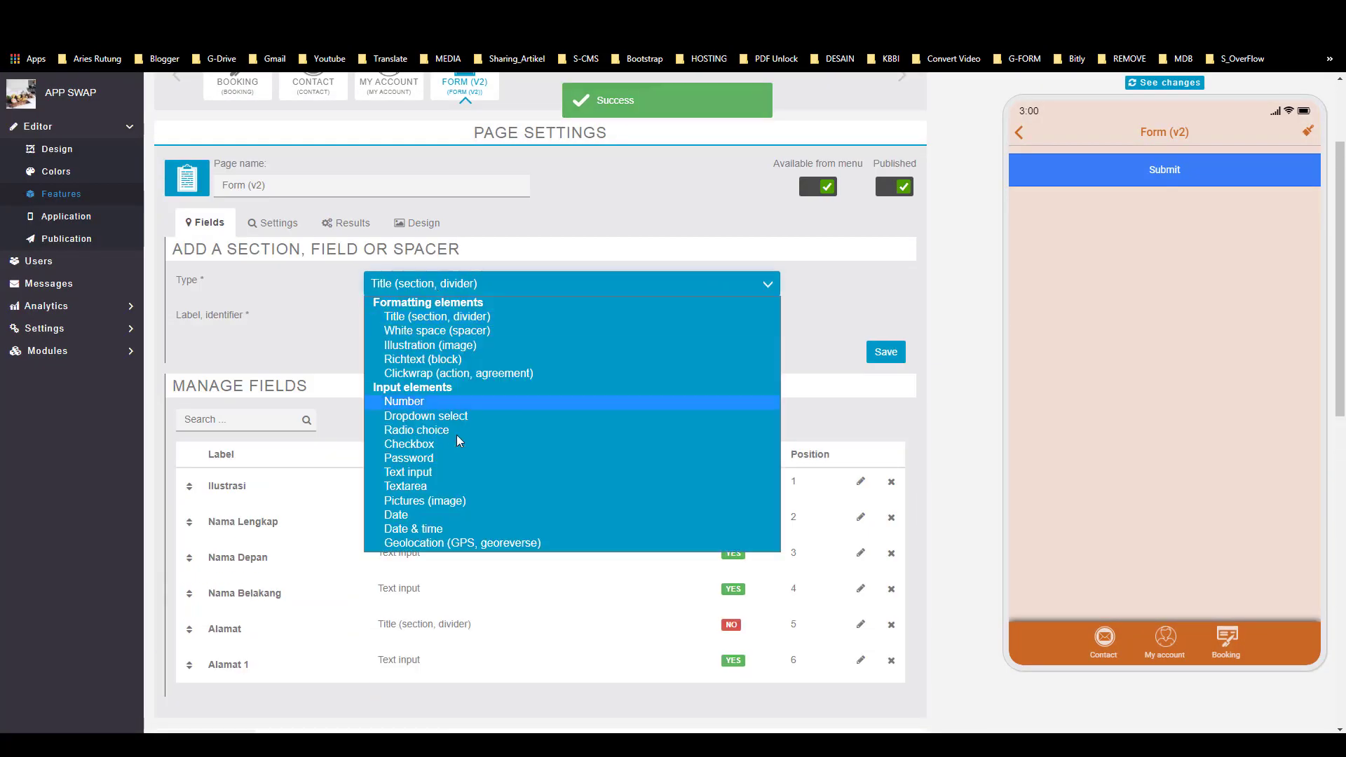
{"action": "left_click", "coordinate": [427, 471]}
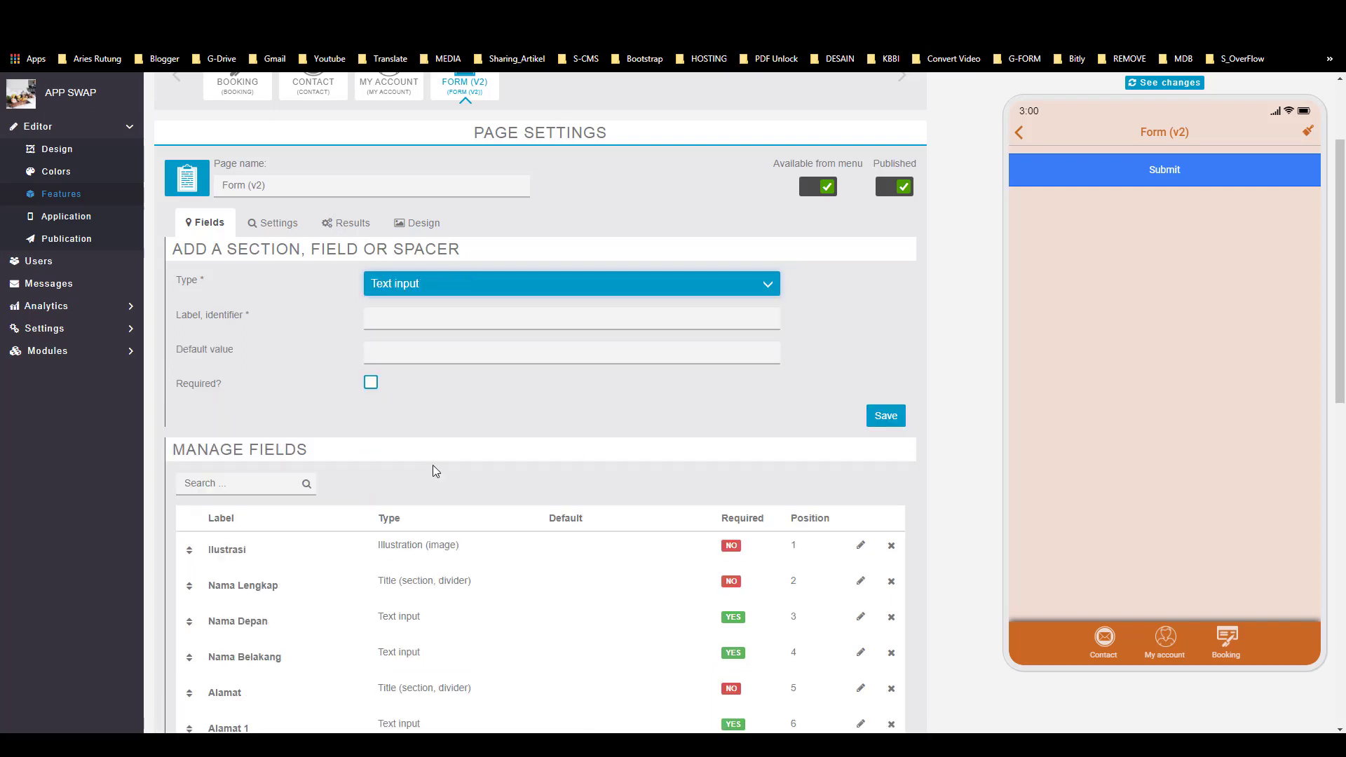
{"action": "left_click", "coordinate": [403, 324]}
{"action": "type", "text": "Alamat"}
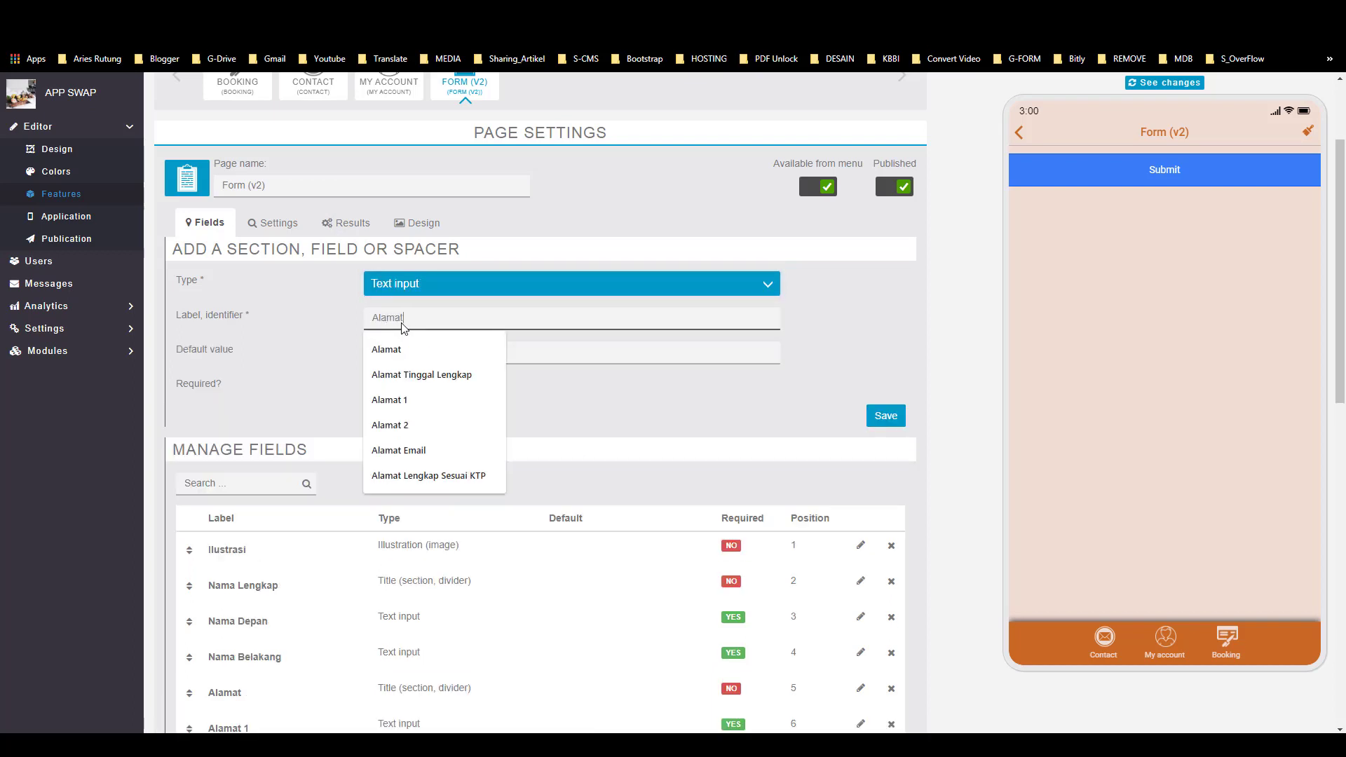
{"action": "type", "text": " 2"}
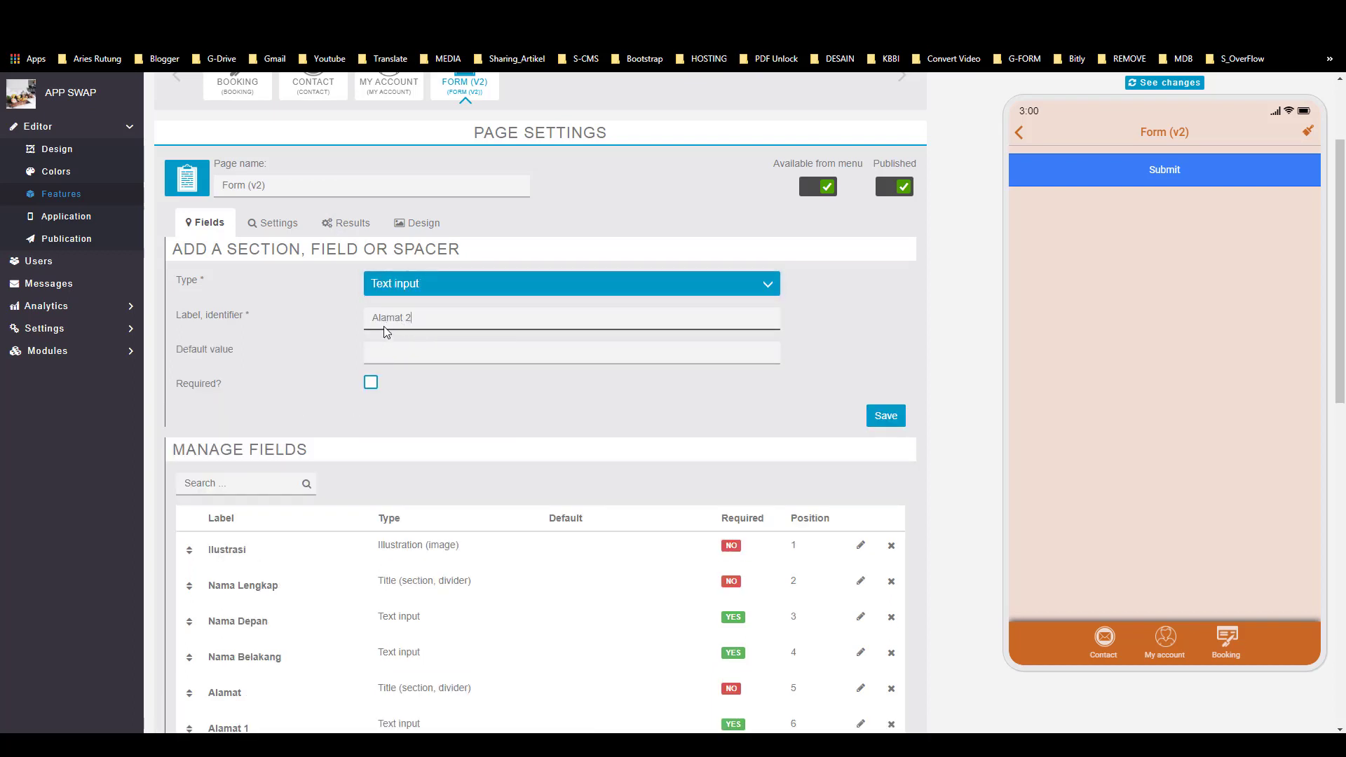
{"action": "left_click", "coordinate": [890, 417]}
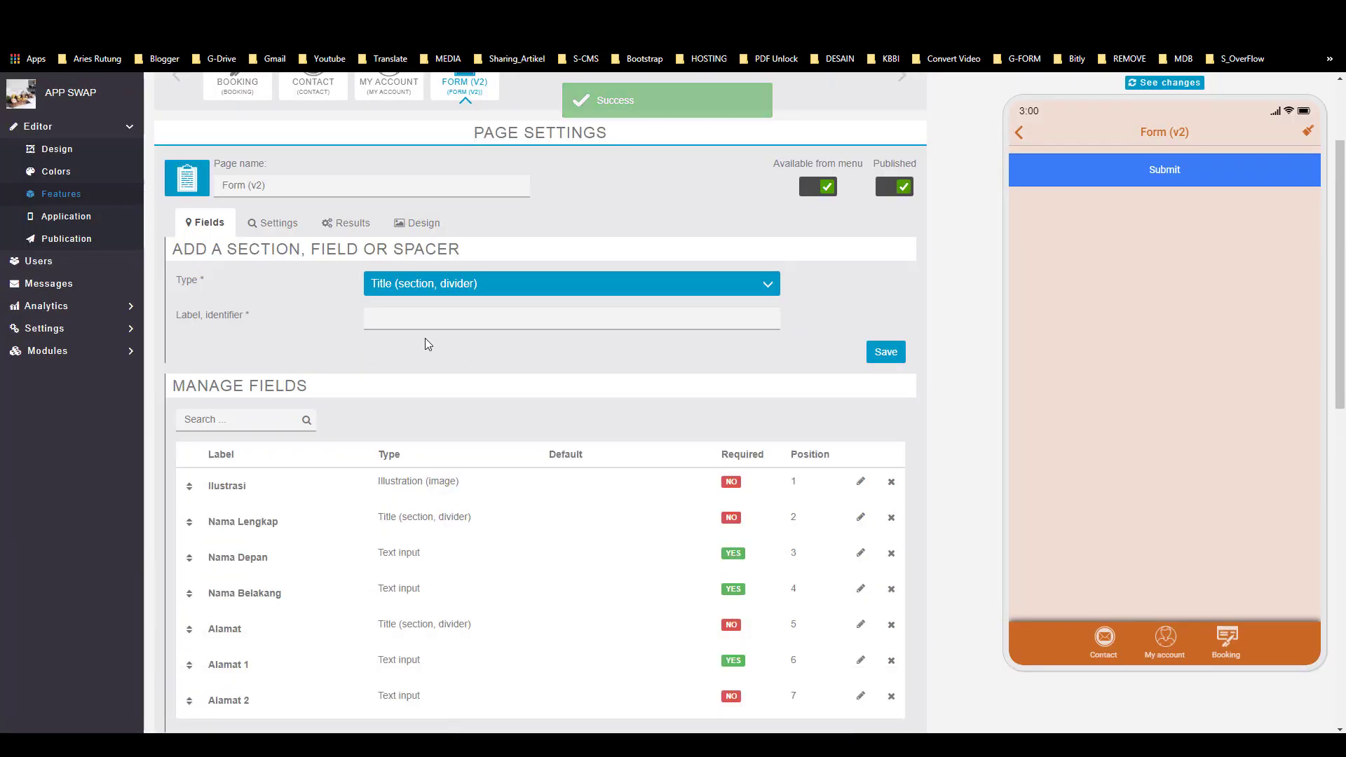
Step: Add a required Text input field labelled "Kabupaten/Kota" to the form and save it
{"action": "left_click", "coordinate": [396, 287]}
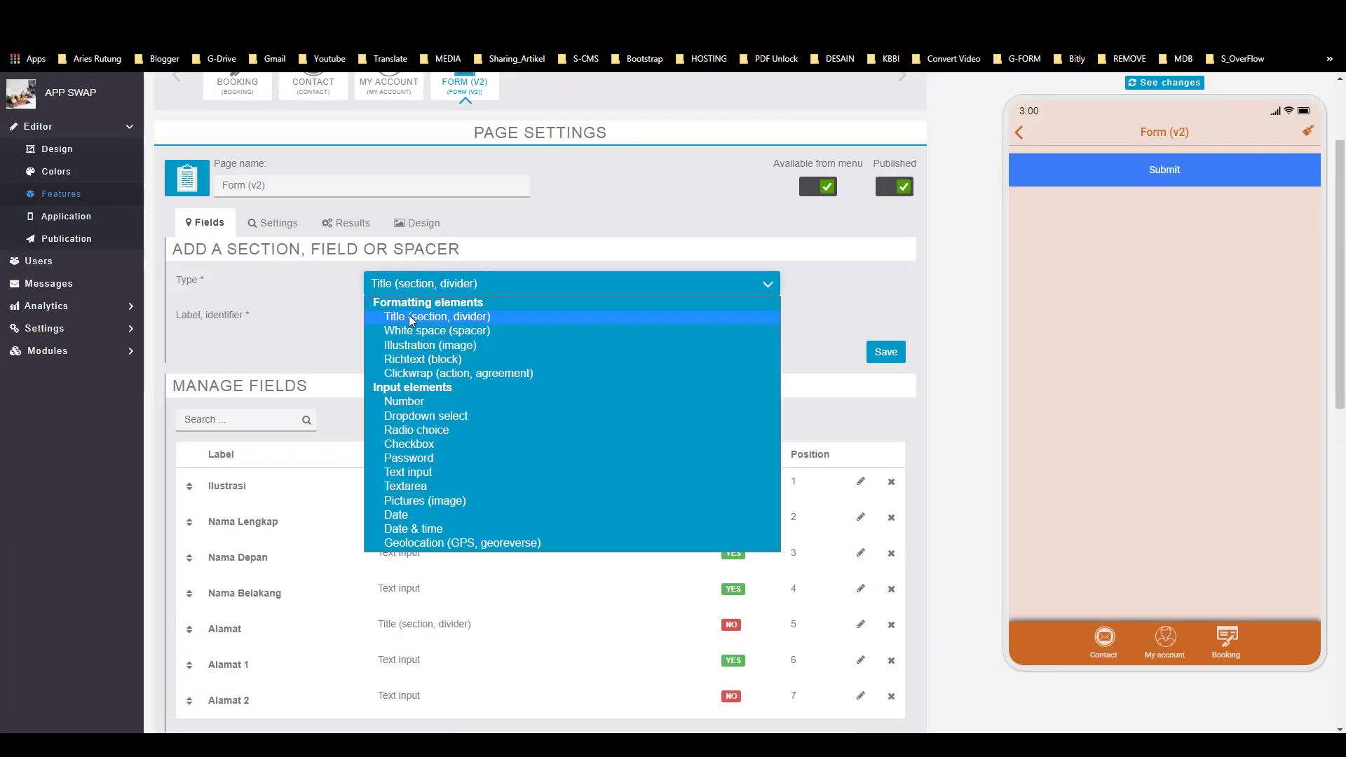
{"action": "left_click", "coordinate": [422, 474]}
{"action": "left_click", "coordinate": [404, 325]}
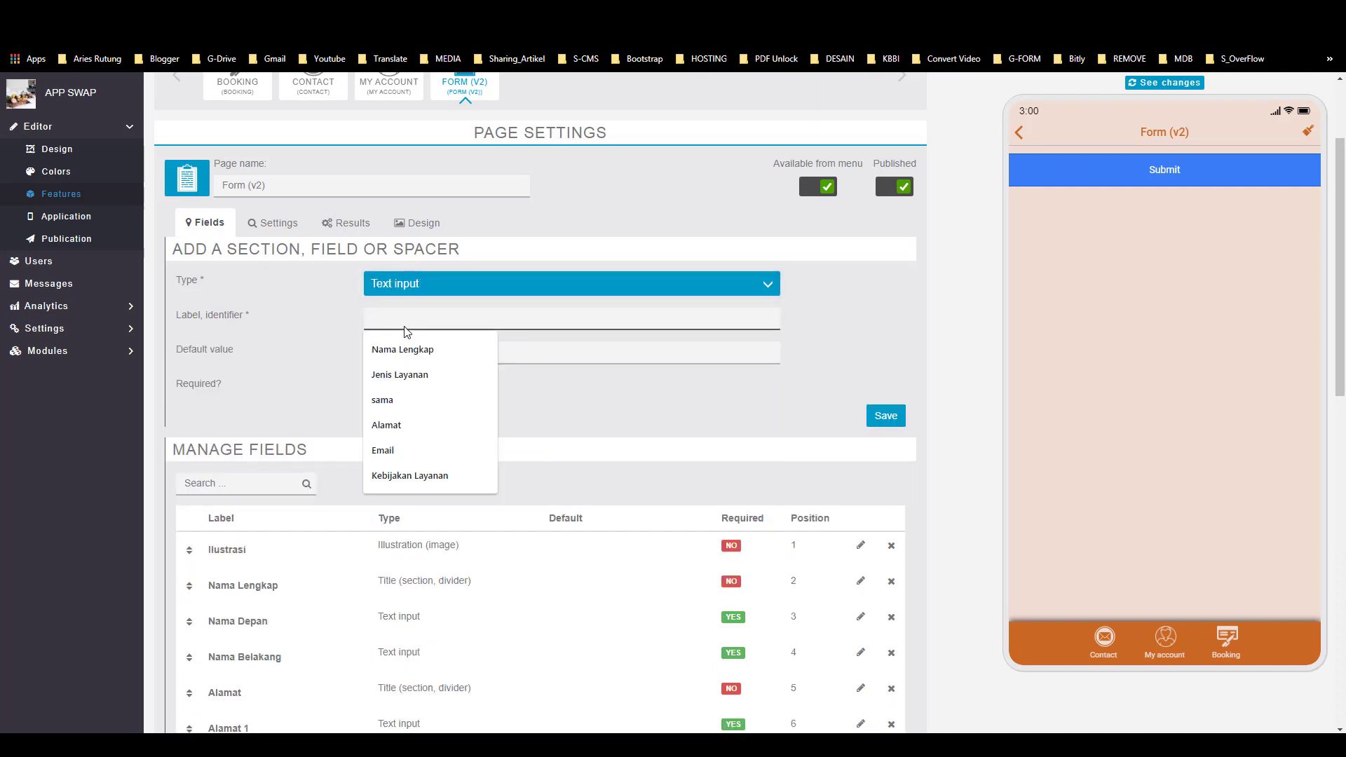
{"action": "type", "text": "Kabupa"}
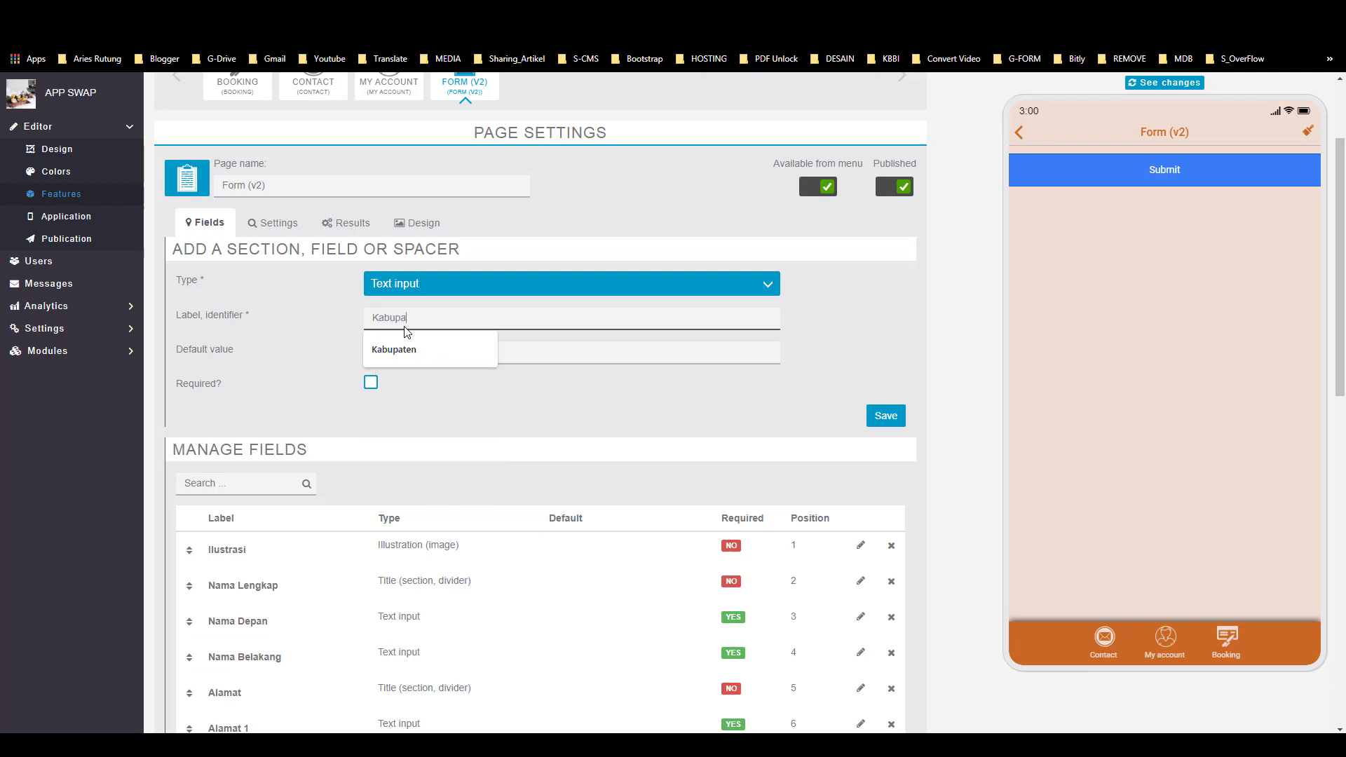
{"action": "type", "text": "ten/Kota"}
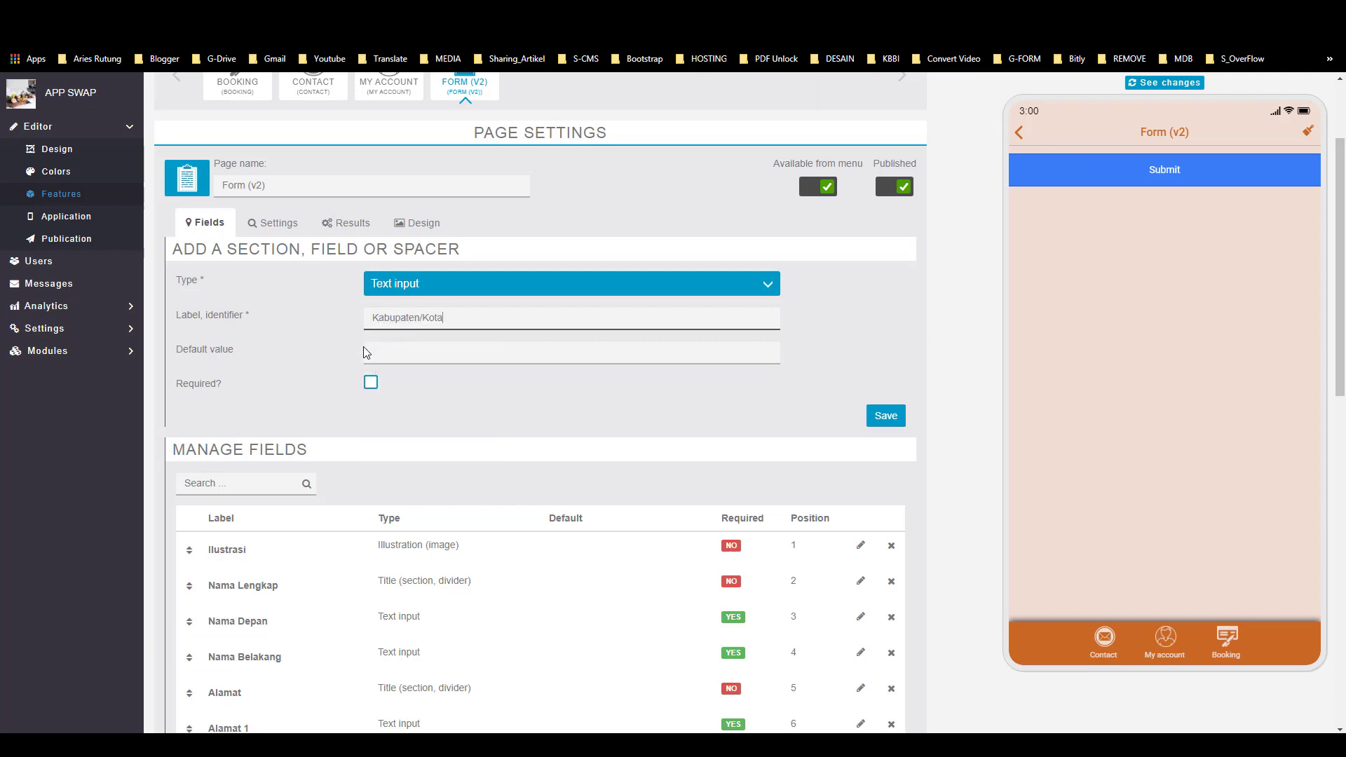
{"action": "left_click", "coordinate": [371, 382]}
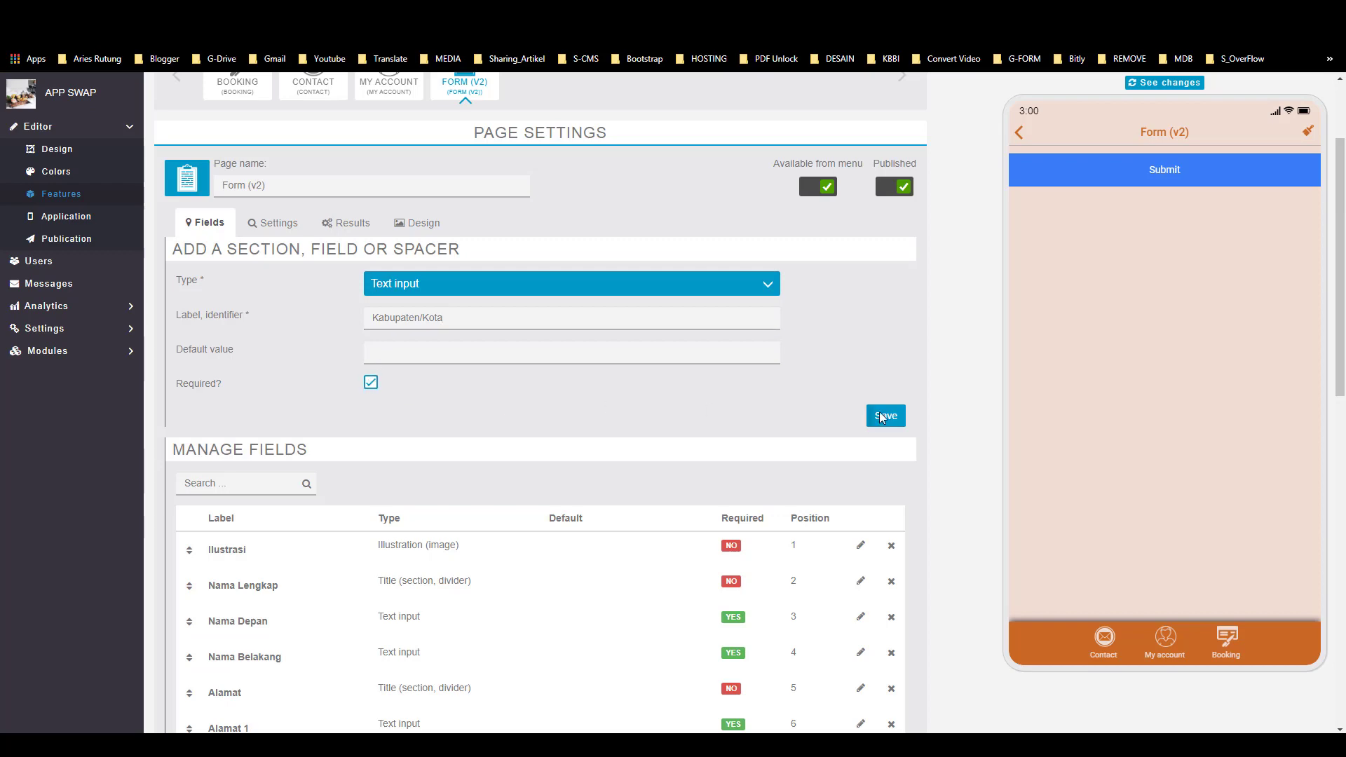
{"action": "left_click", "coordinate": [877, 417]}
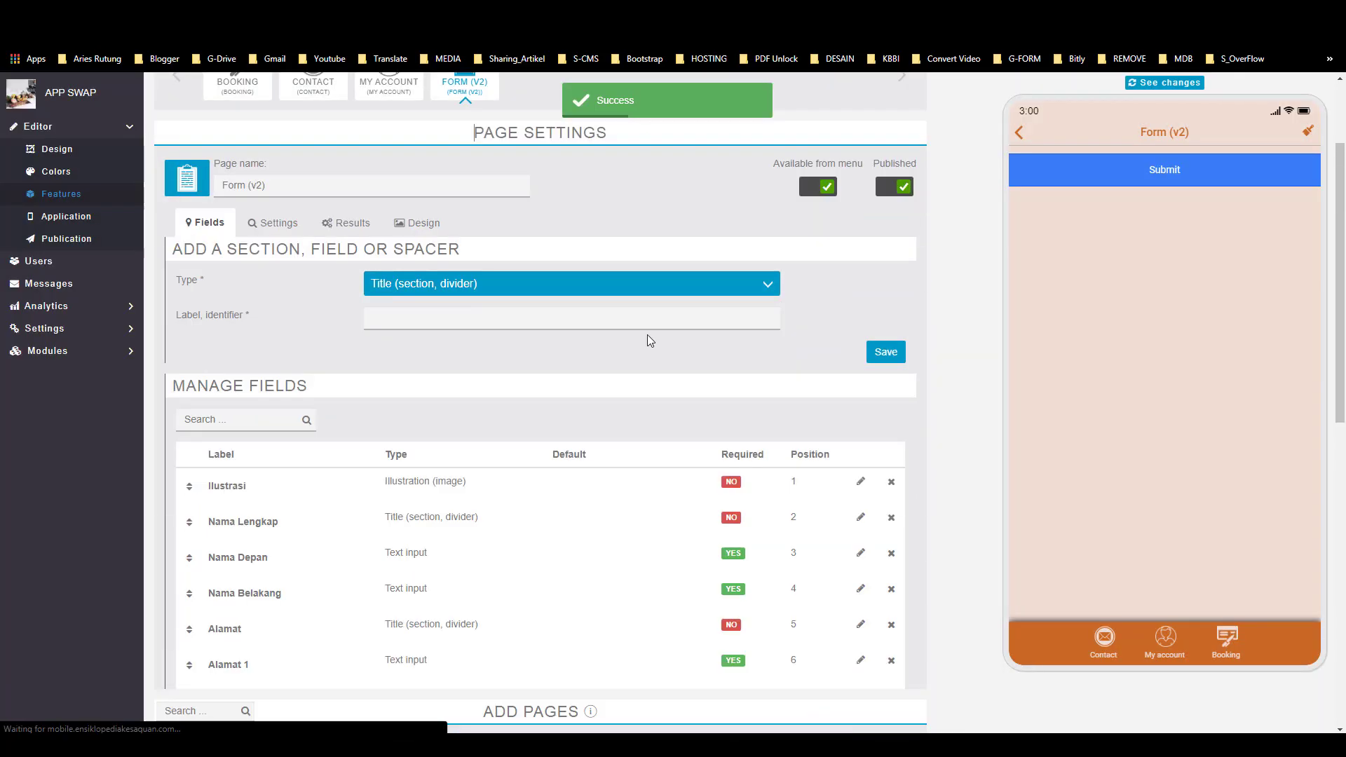
Step: Add a required Text input field labelled "Provinsi" to the form and save it
{"action": "left_click", "coordinate": [477, 288]}
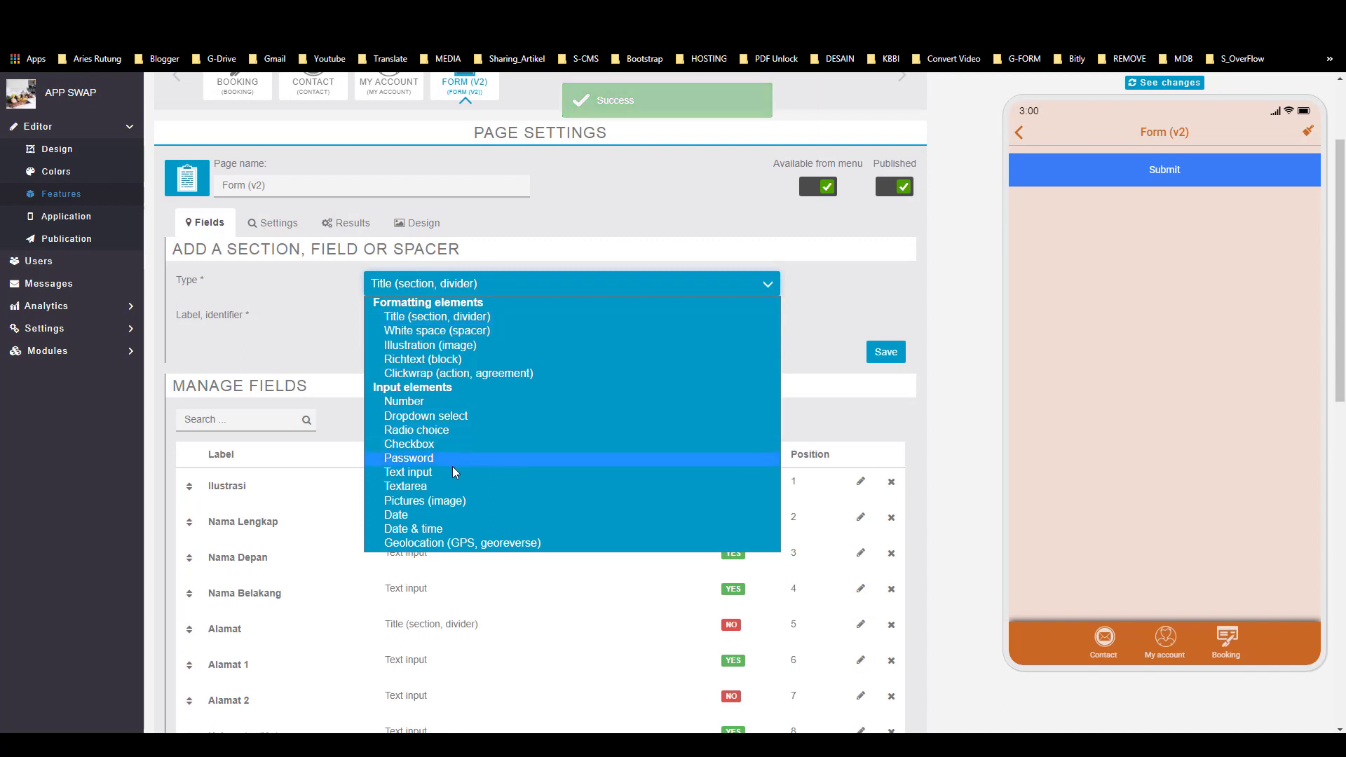
{"action": "left_click", "coordinate": [413, 472]}
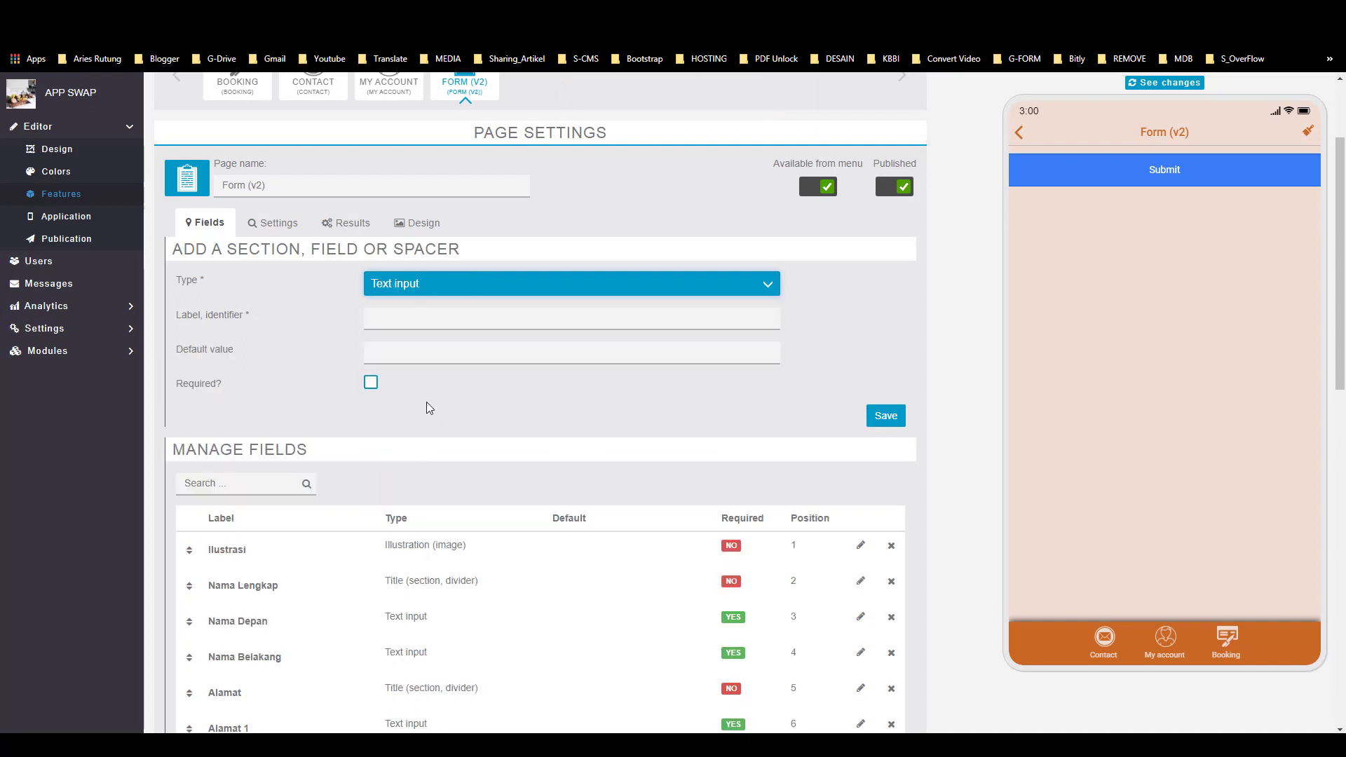
{"action": "left_click", "coordinate": [431, 321]}
{"action": "type", "text": "Provisn"}
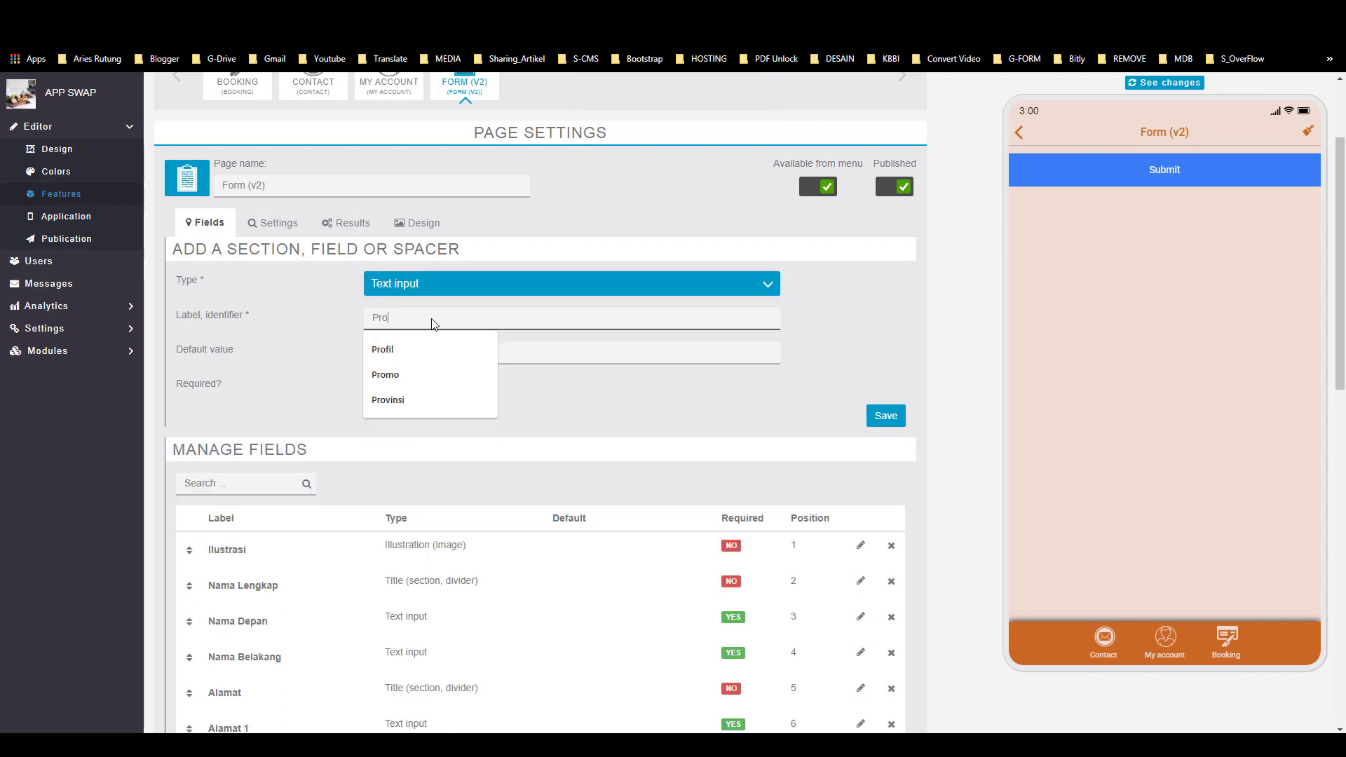
{"action": "key", "text": "BackSpace"}
{"action": "key", "text": "BackSpace"}
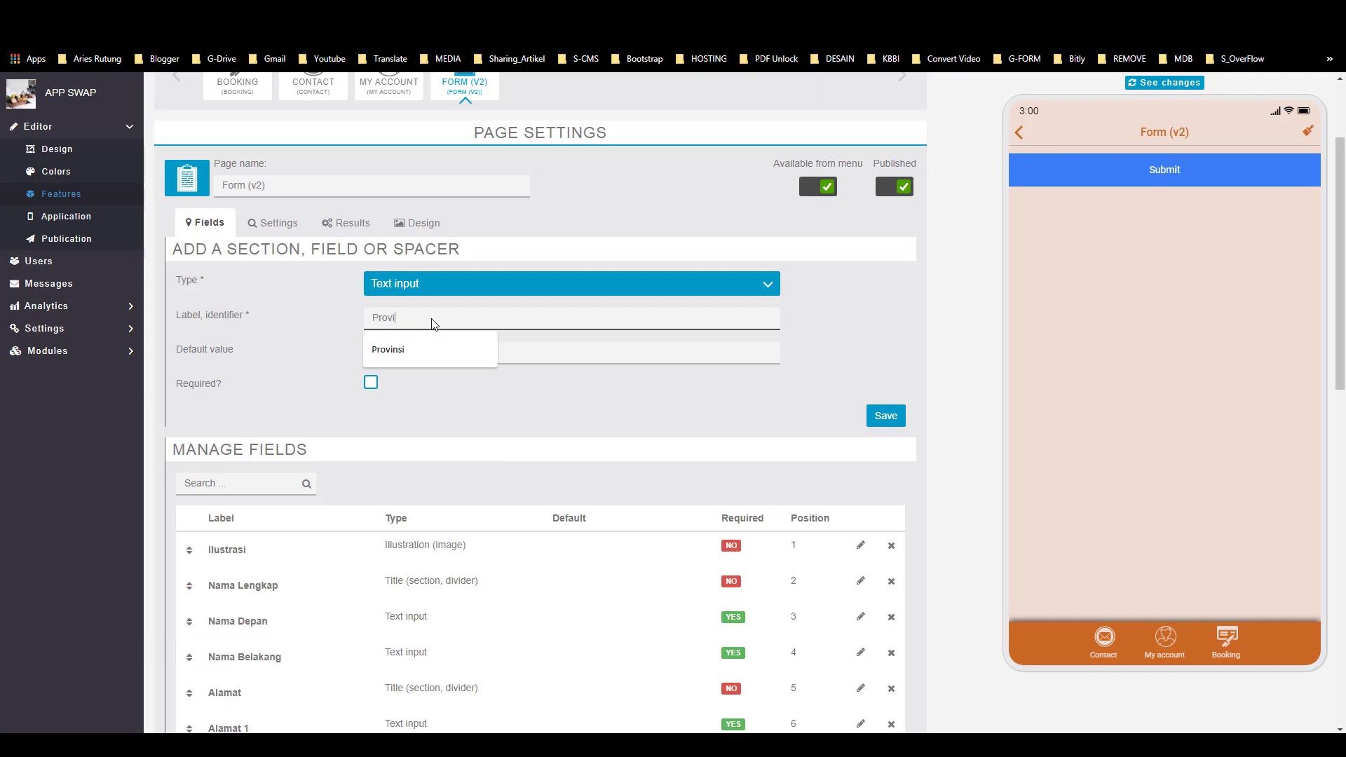
{"action": "type", "text": "nsi"}
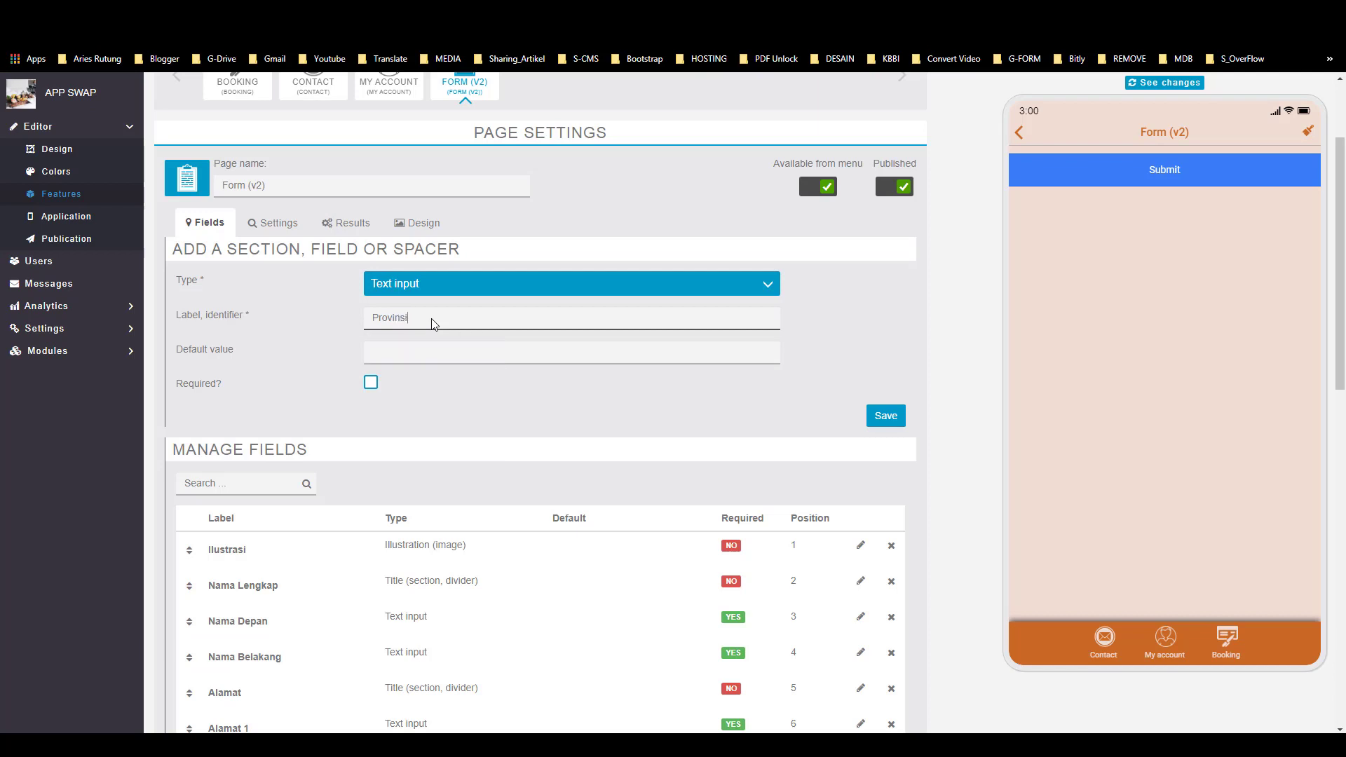
{"action": "left_click", "coordinate": [370, 382]}
{"action": "left_click", "coordinate": [884, 415]}
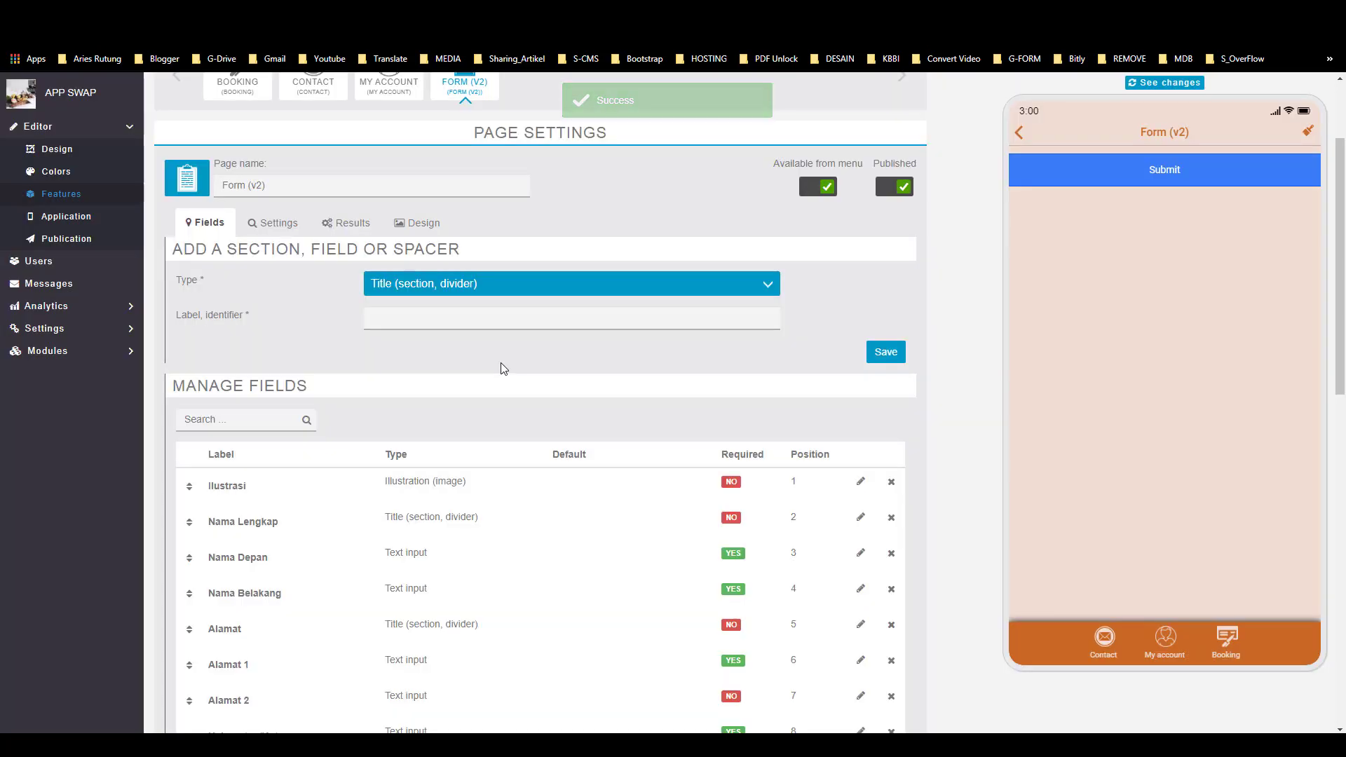
Step: Add a required Text input field labelled "Kode Pos" to the form and save it
{"action": "left_click", "coordinate": [441, 290]}
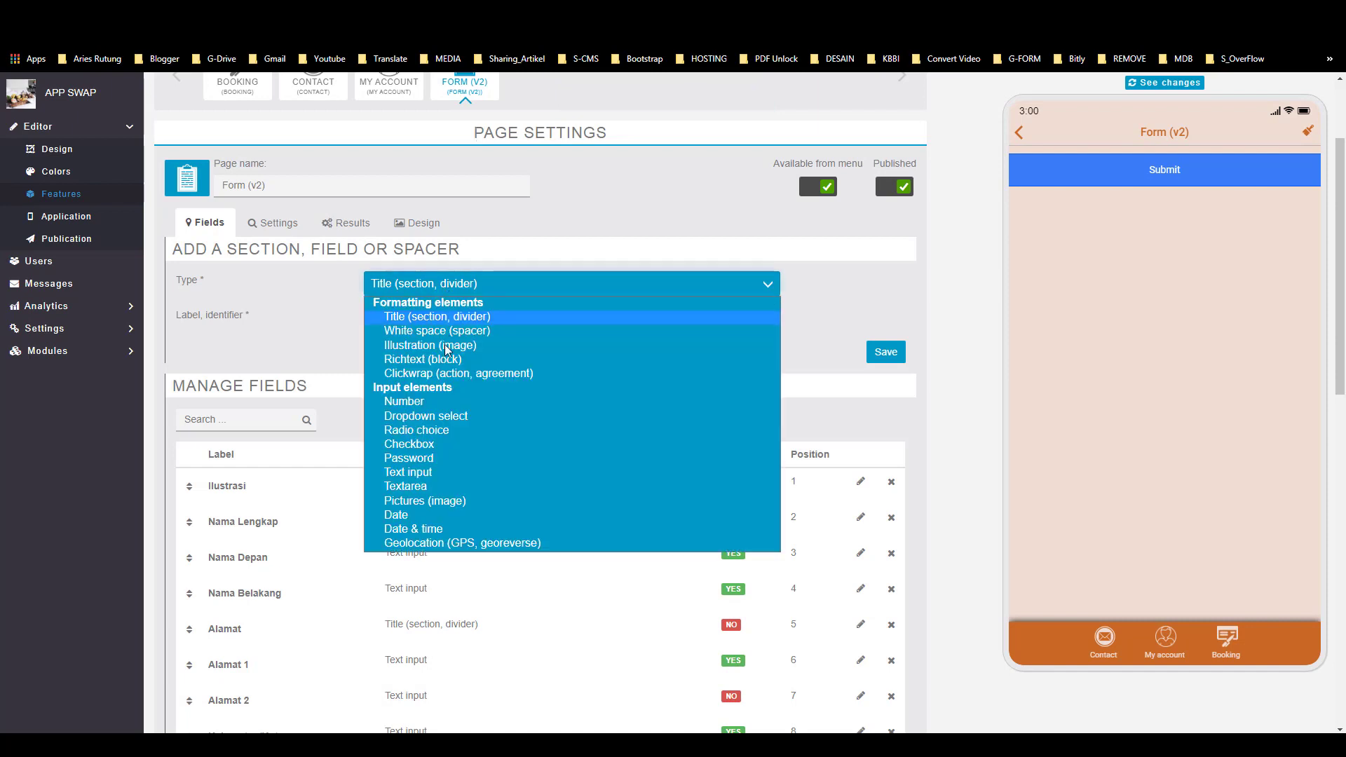
{"action": "left_click", "coordinate": [418, 475]}
{"action": "left_click", "coordinate": [419, 321]}
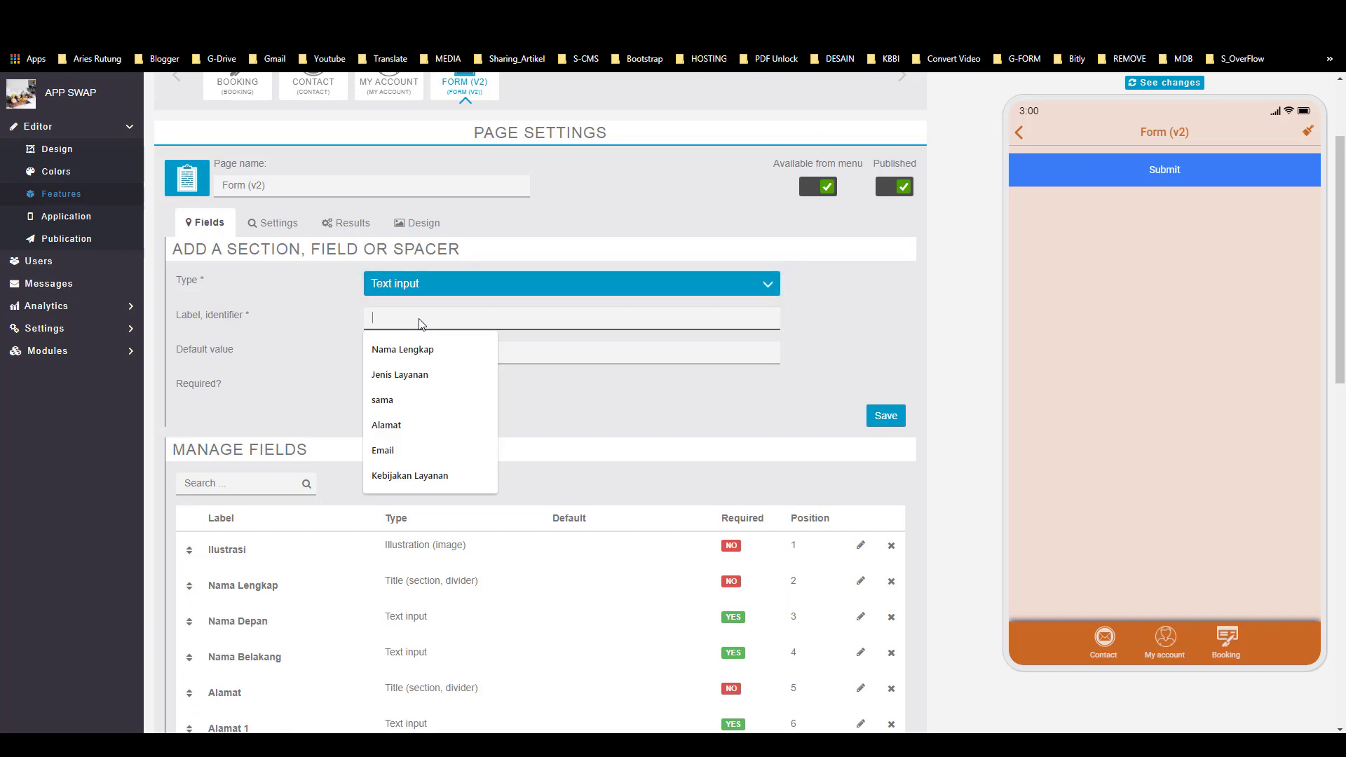
{"action": "type", "text": "Kod"}
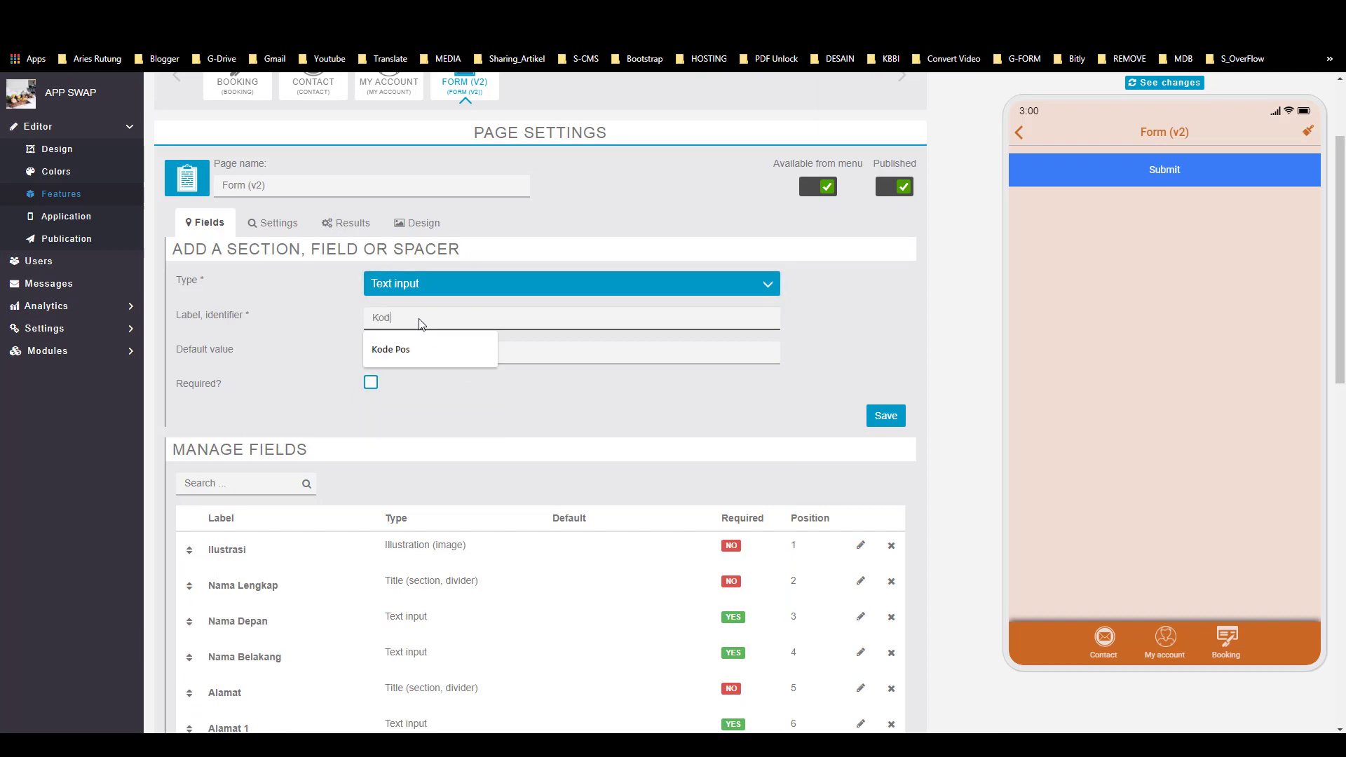
{"action": "type", "text": "e Pos"}
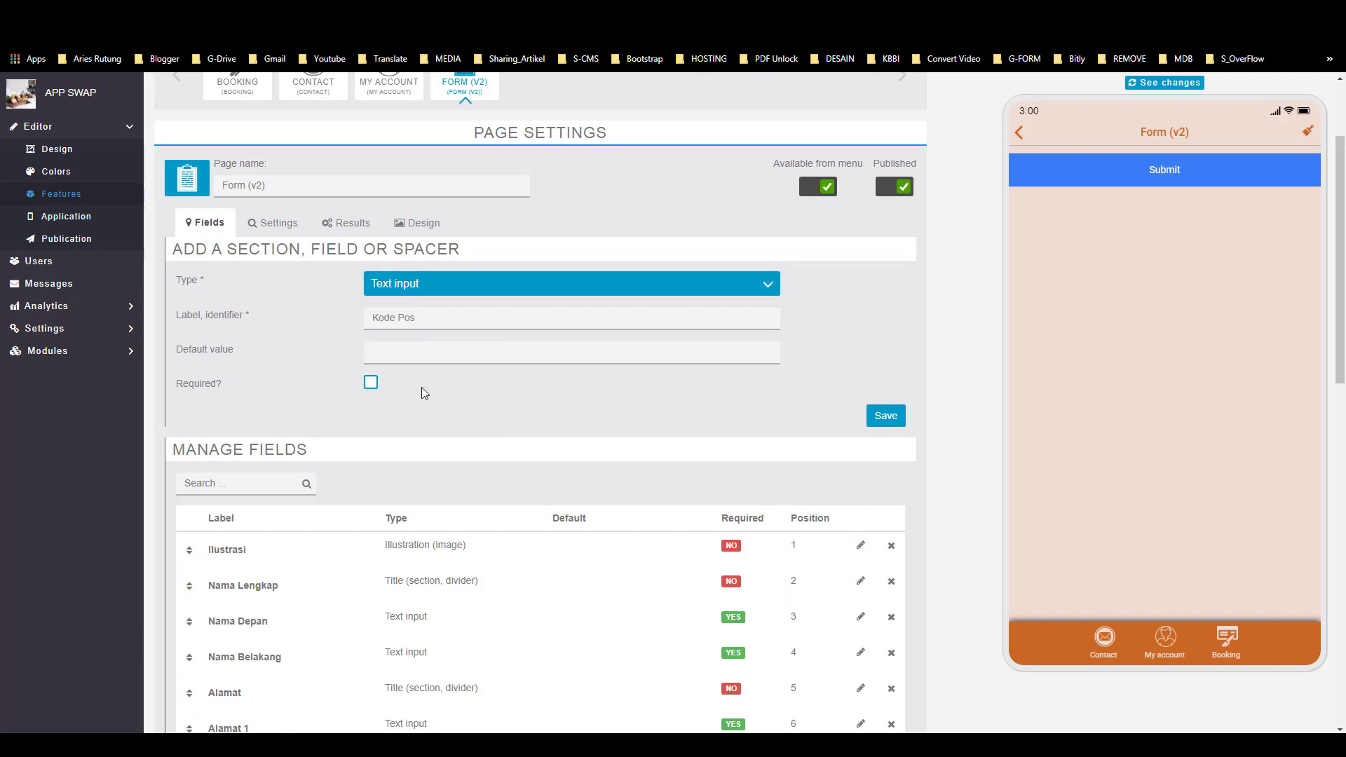
{"action": "left_click", "coordinate": [370, 383]}
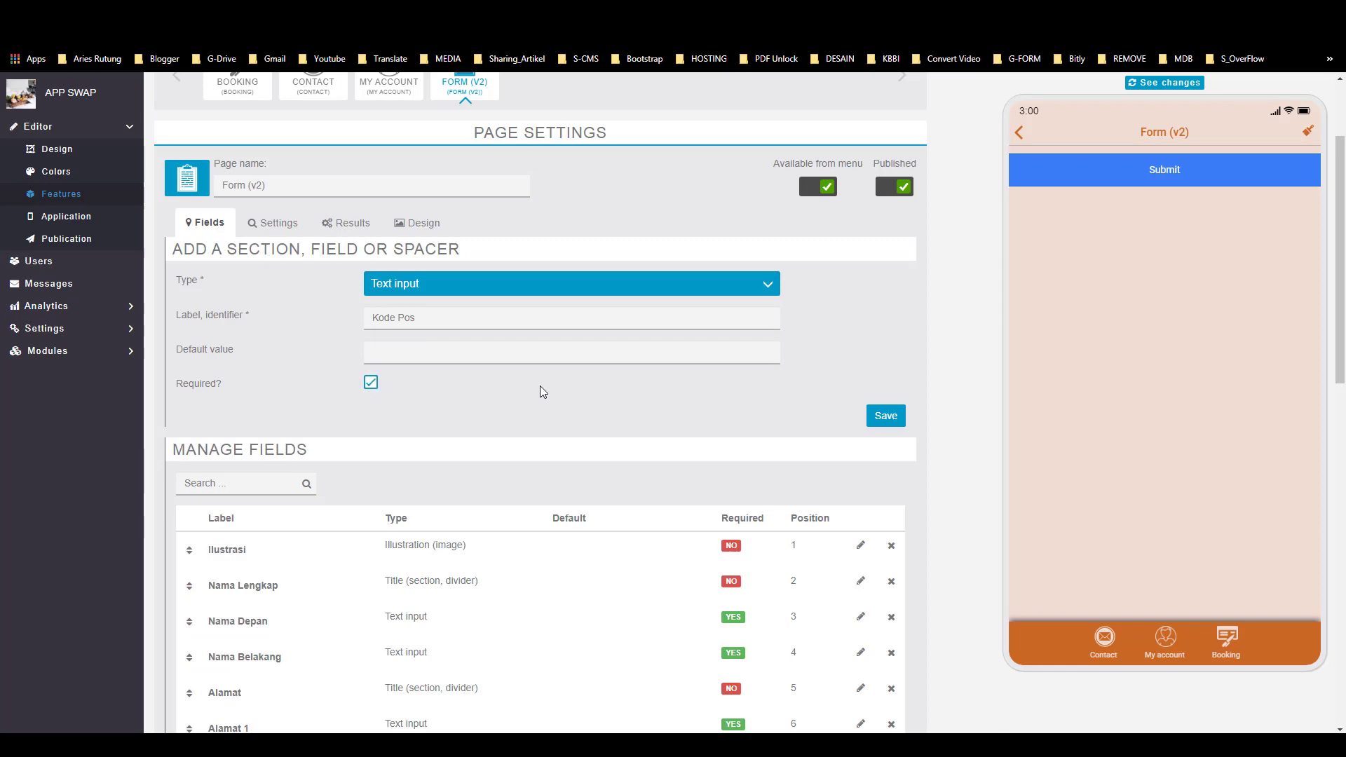
{"action": "left_click", "coordinate": [880, 417]}
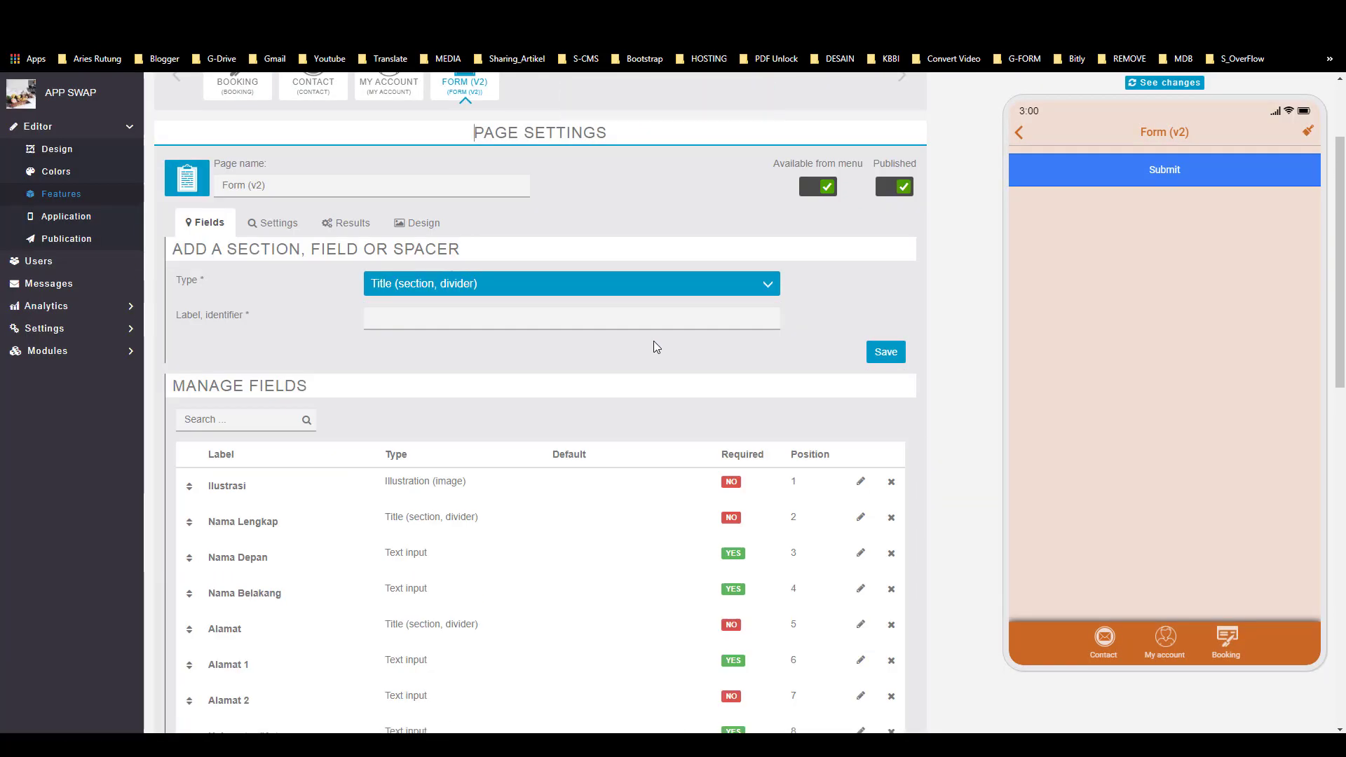
Step: Check the finished Daftar form for the next section, then add a Title (section, divider) labelled "Informasi Kontak" to the form and save it
{"action": "scroll", "coordinate": [442, 504], "scroll_direction": "down", "scroll_amount": 3}
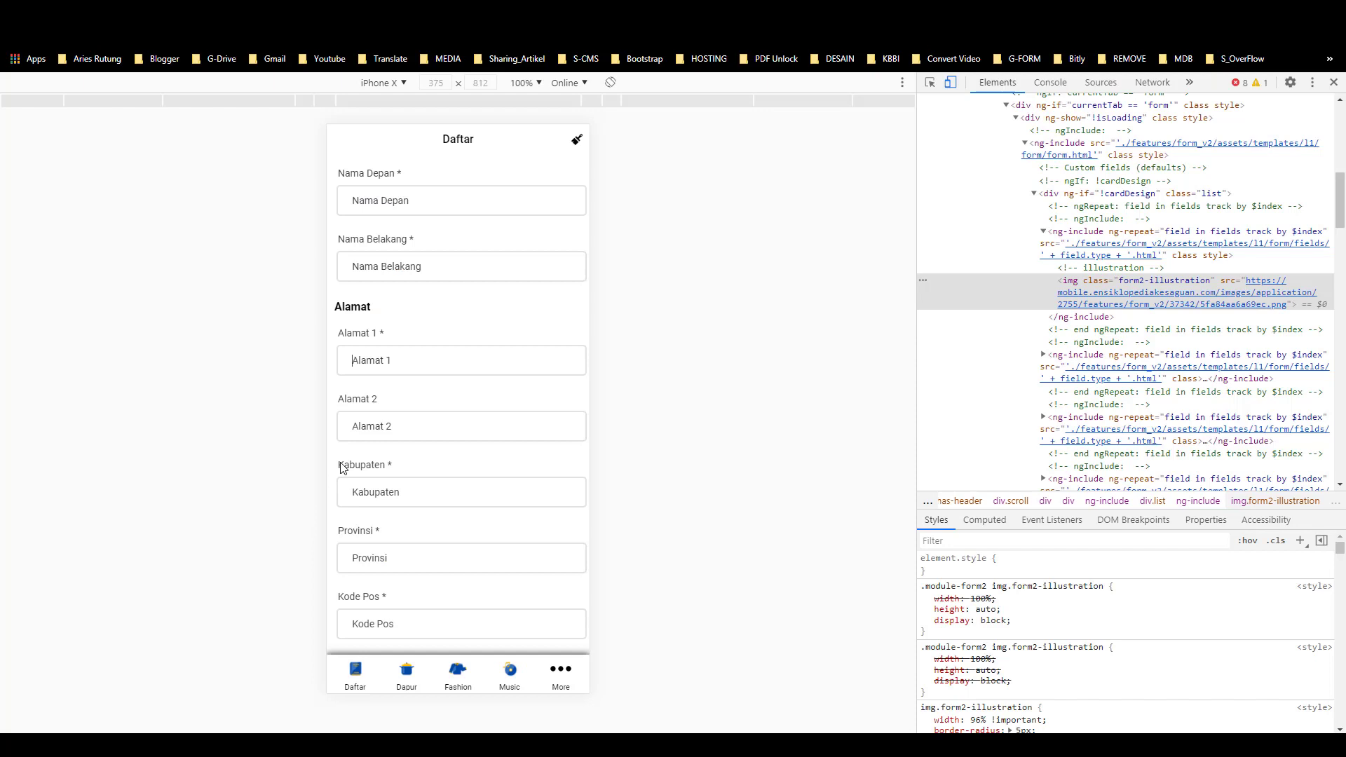
{"action": "scroll", "coordinate": [365, 421], "scroll_direction": "down", "scroll_amount": 1}
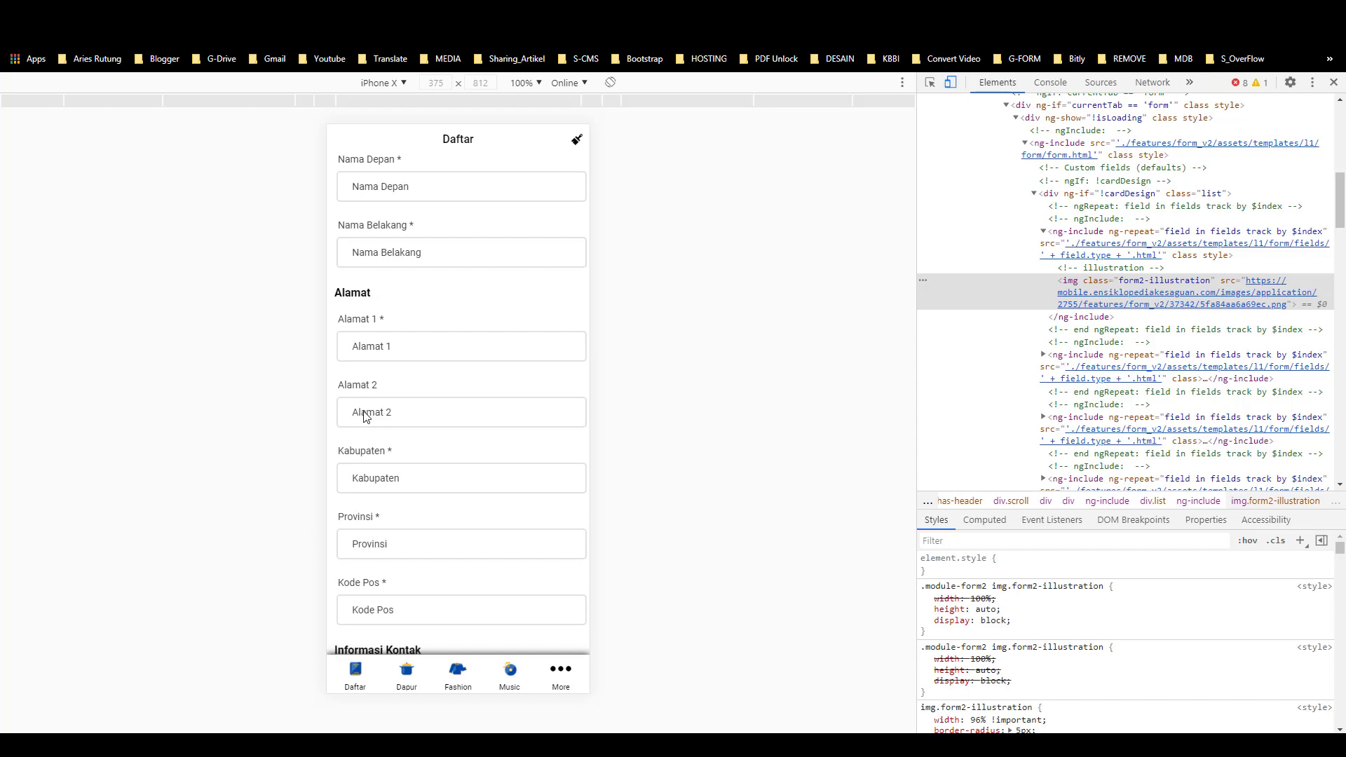
{"action": "scroll", "coordinate": [366, 420], "scroll_direction": "down", "scroll_amount": 2}
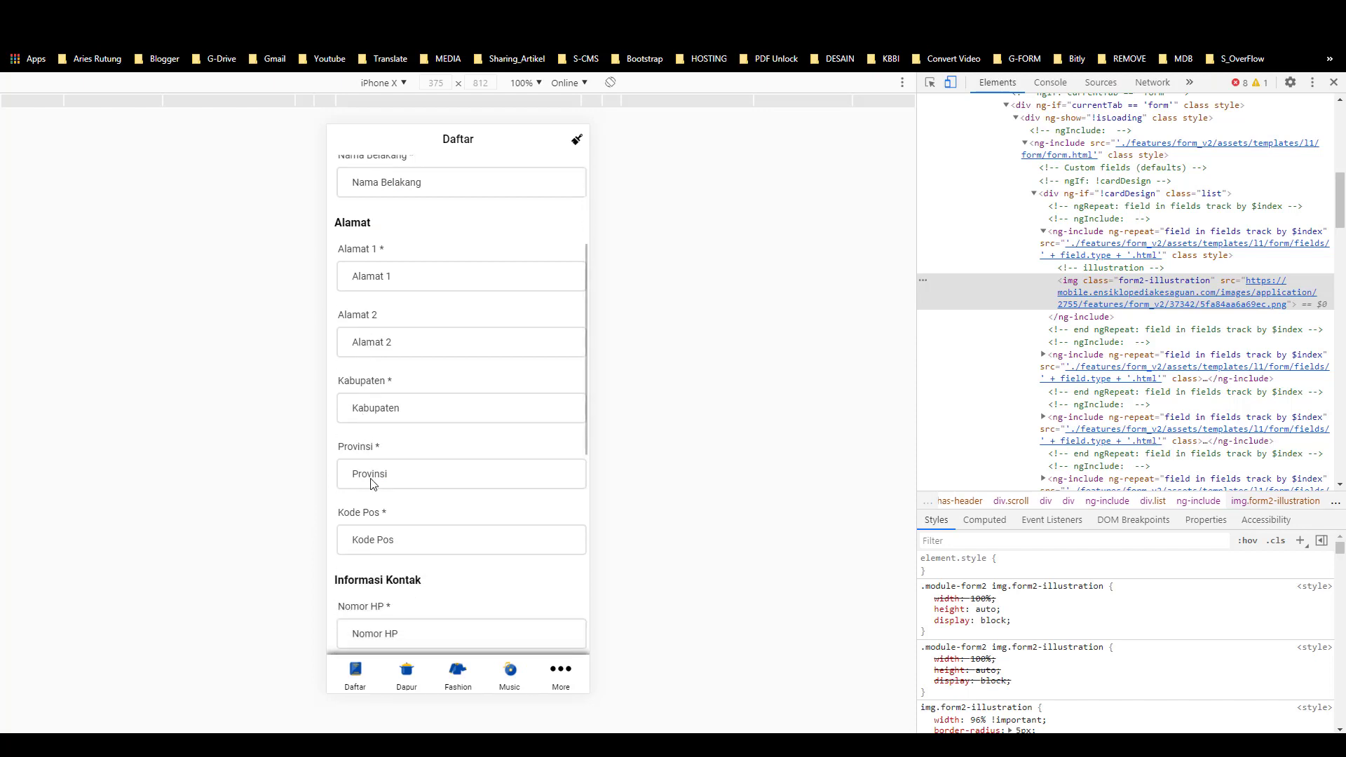
{"action": "scroll", "coordinate": [368, 561], "scroll_direction": "down", "scroll_amount": 2}
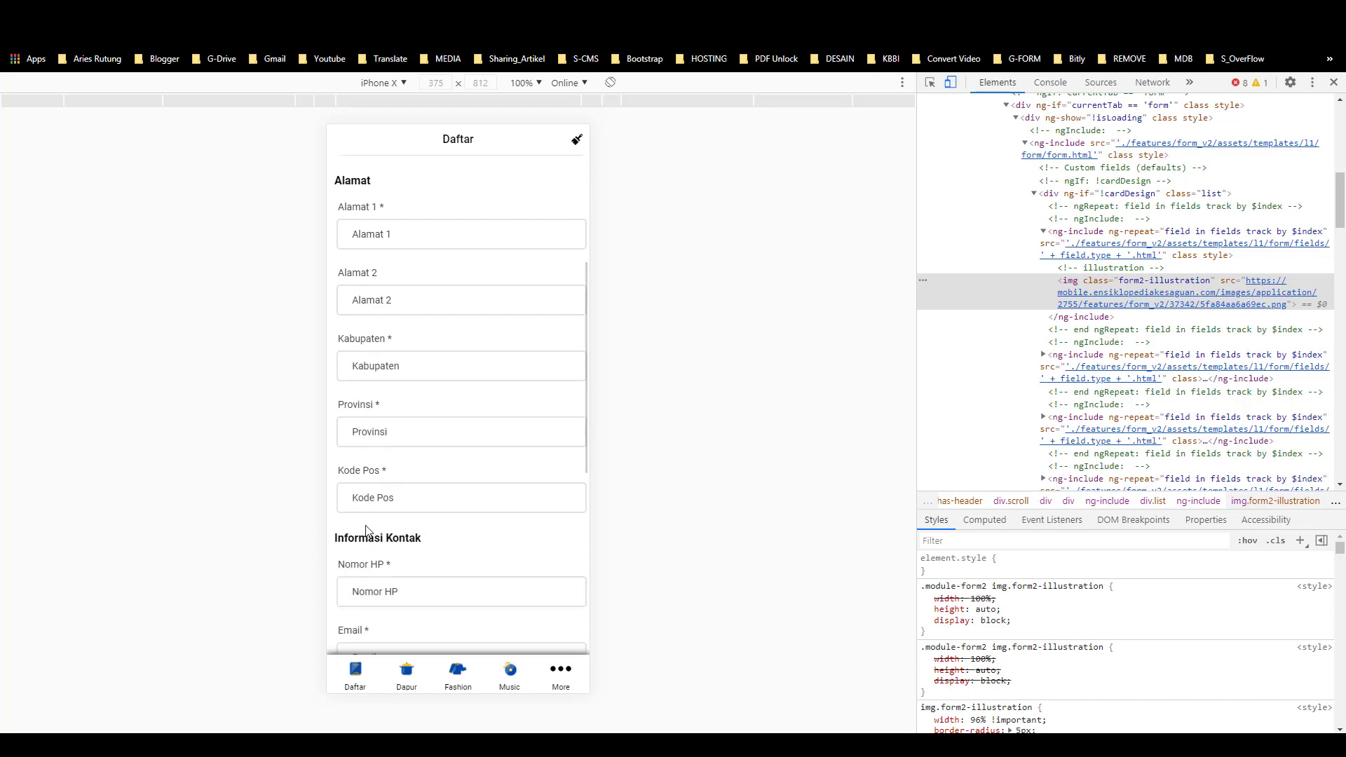
{"action": "key", "text": "alt+Tab"}
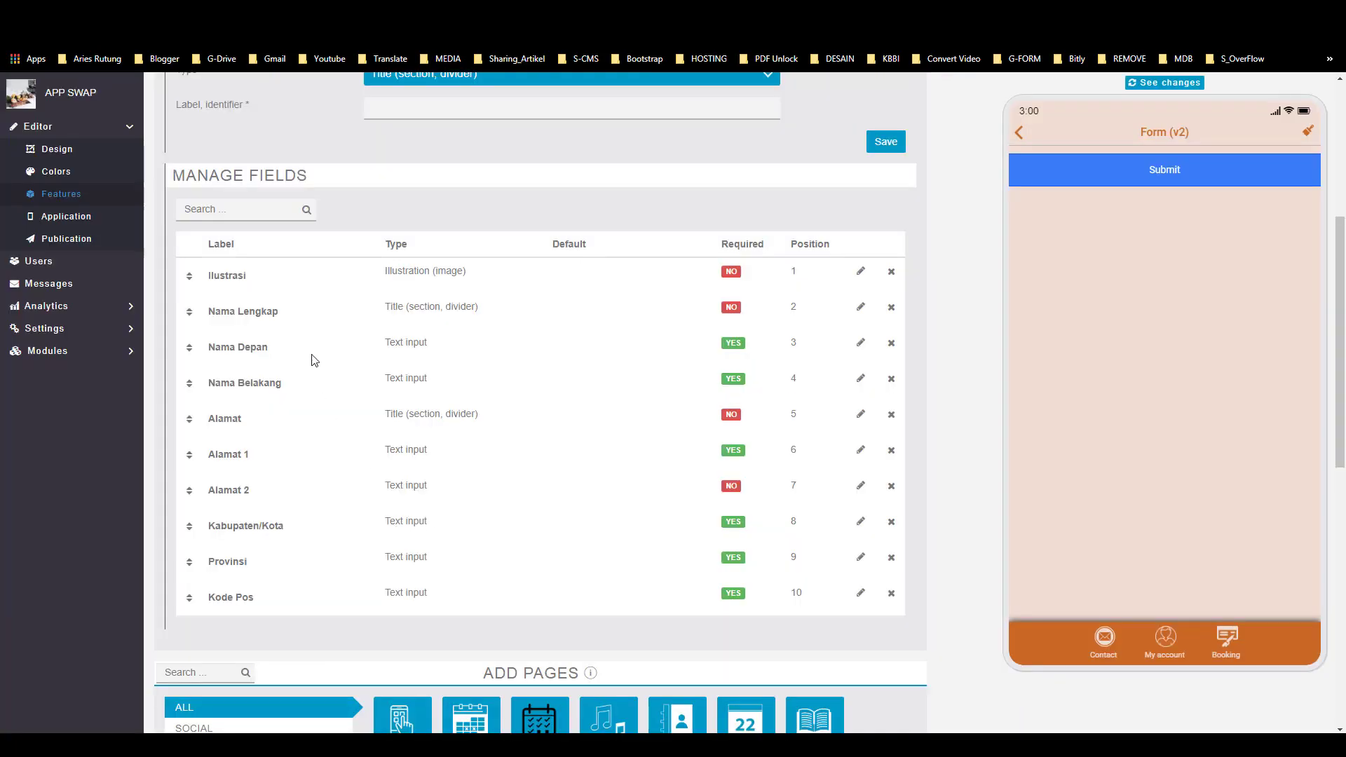
{"action": "scroll", "coordinate": [356, 312], "scroll_direction": "up", "scroll_amount": 2}
{"action": "left_click", "coordinate": [379, 249]}
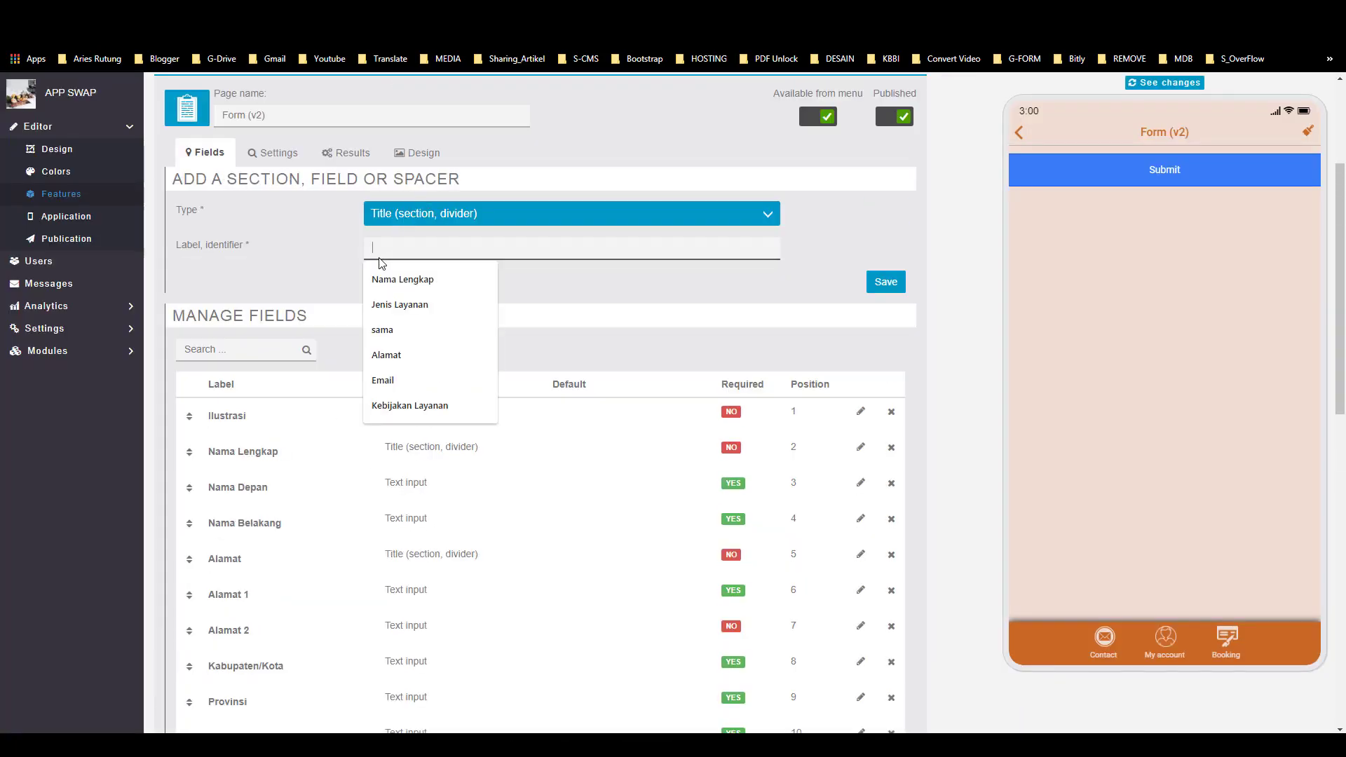
{"action": "type", "text": "Infom"}
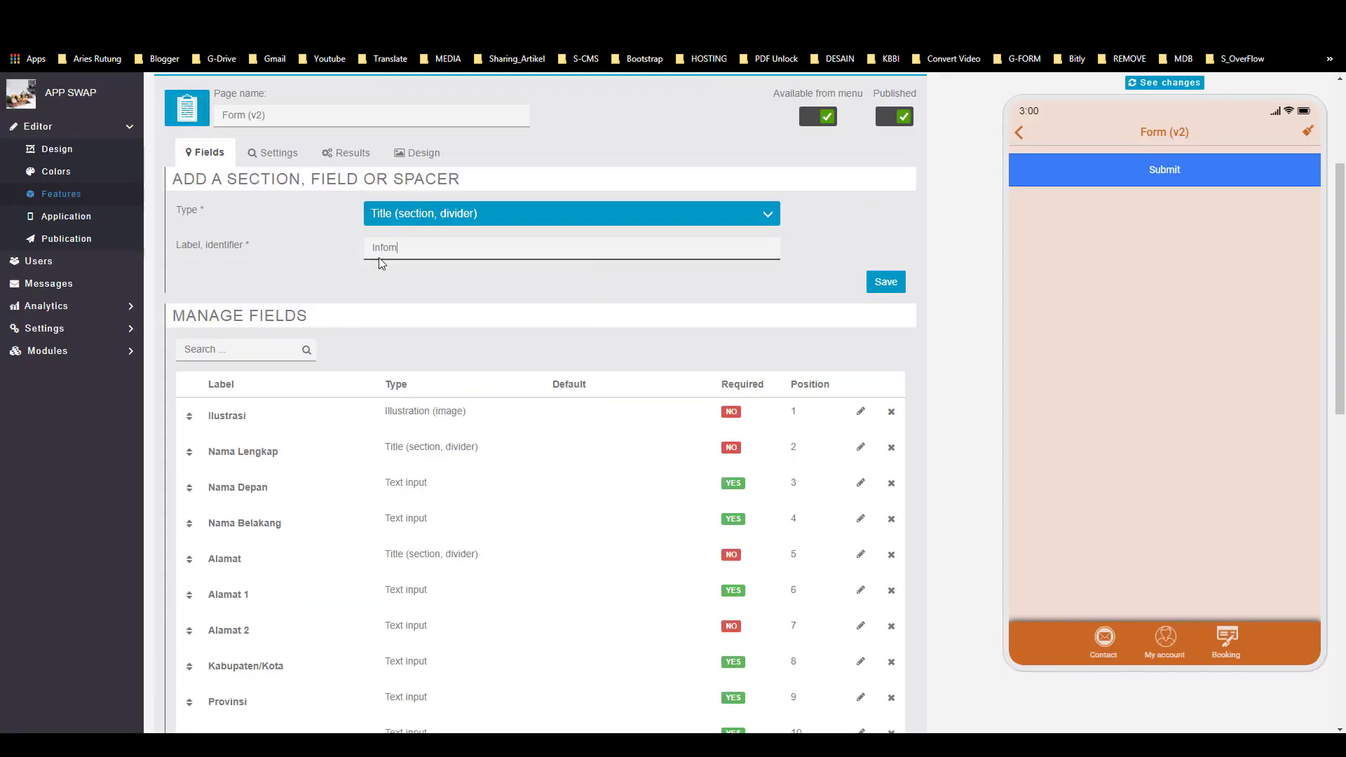
{"action": "key", "text": "BackSpace"}
{"action": "key", "text": "BackSpace"}
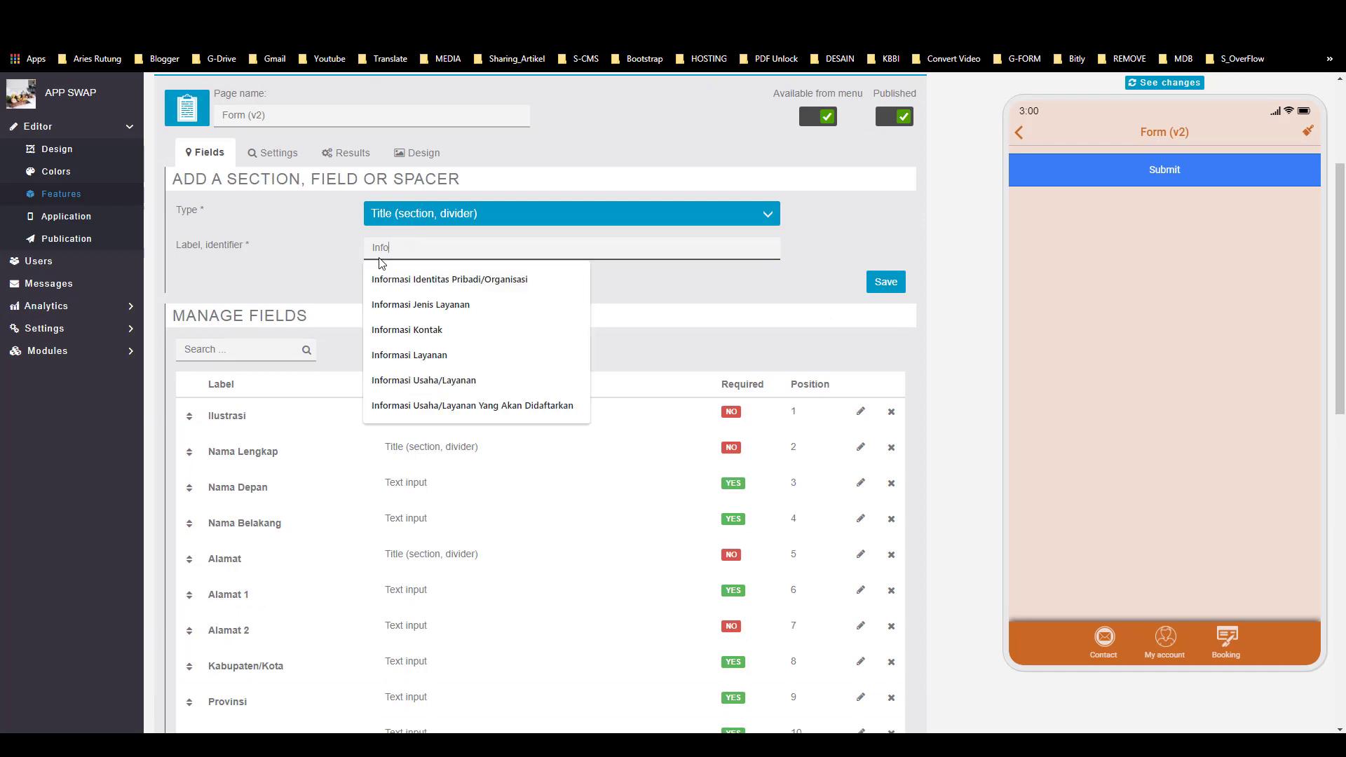
{"action": "type", "text": "rmasi Kontak"}
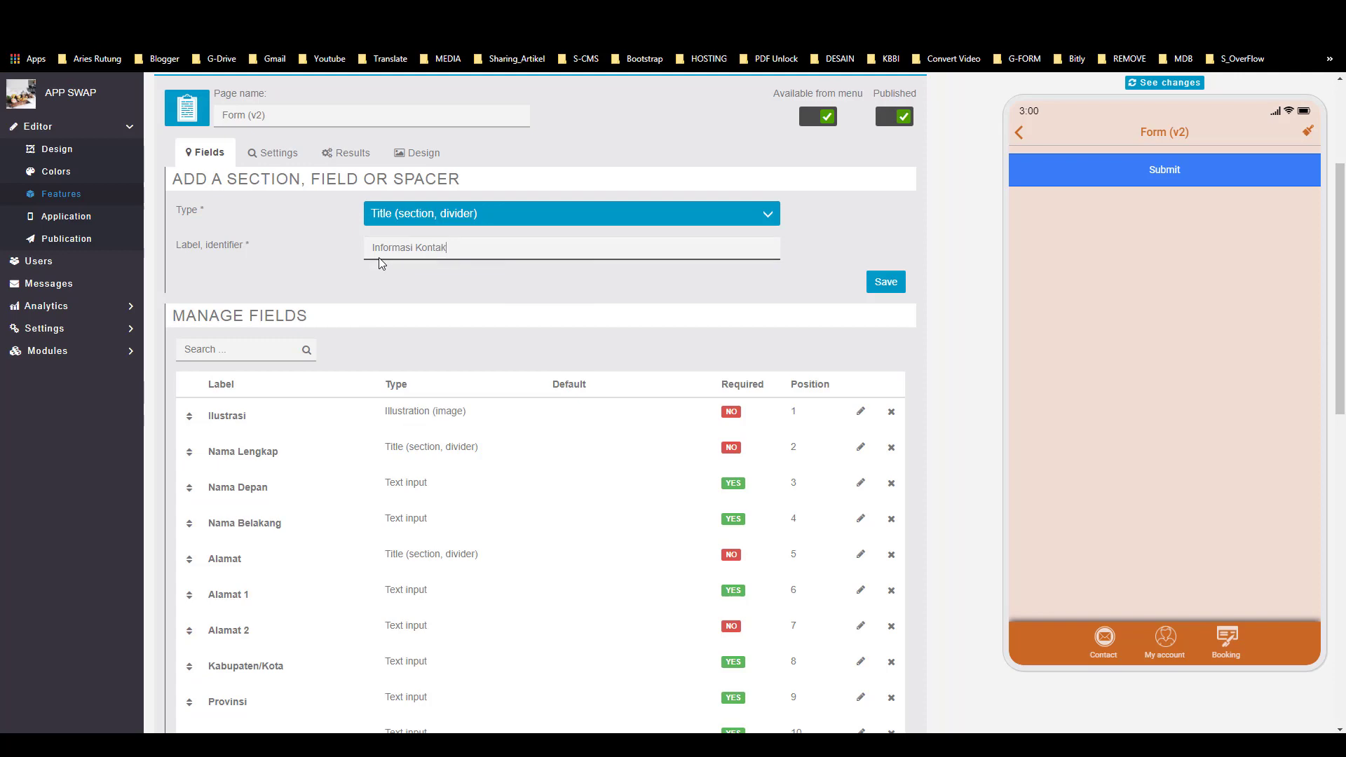
{"action": "left_click", "coordinate": [892, 283]}
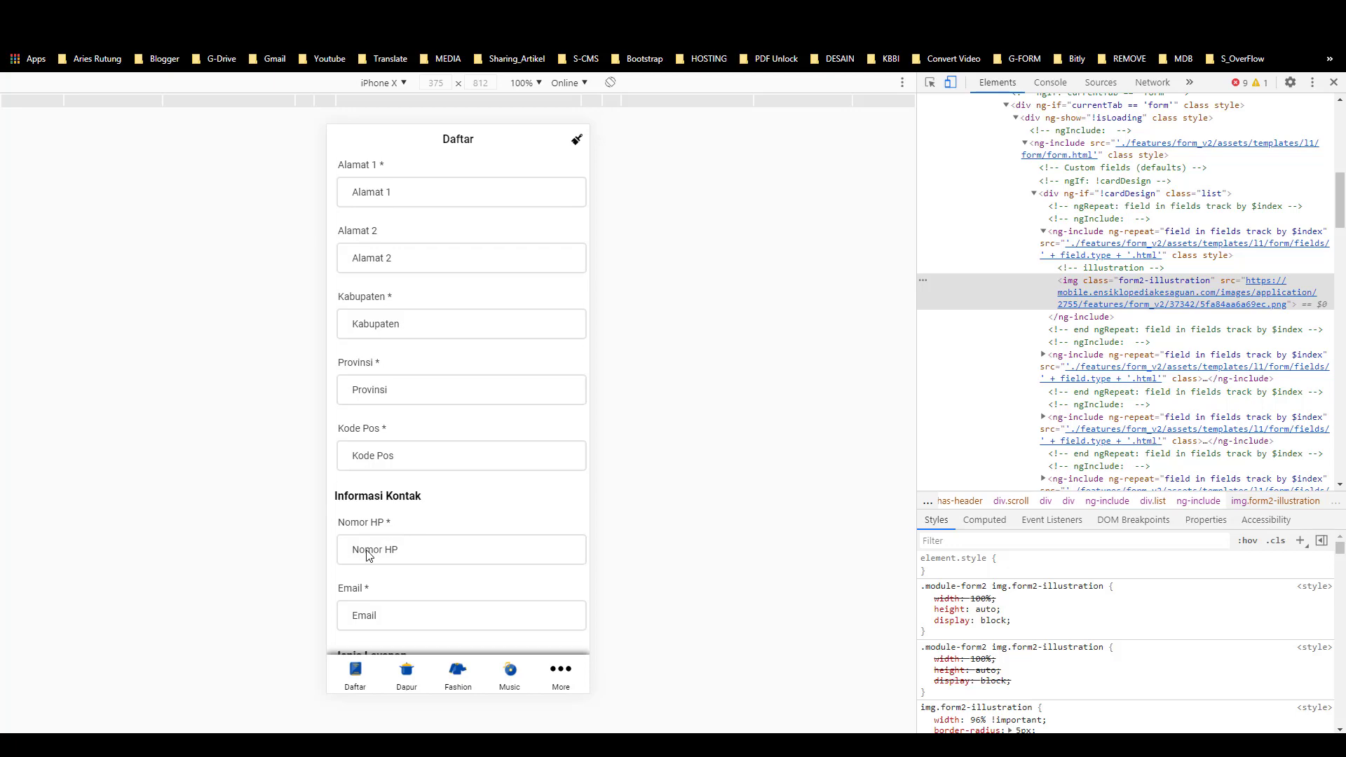
Step: Add a required Text input field labelled "Nomor HP" to the form and save it
{"action": "scroll", "coordinate": [369, 555], "scroll_direction": "down", "scroll_amount": 1}
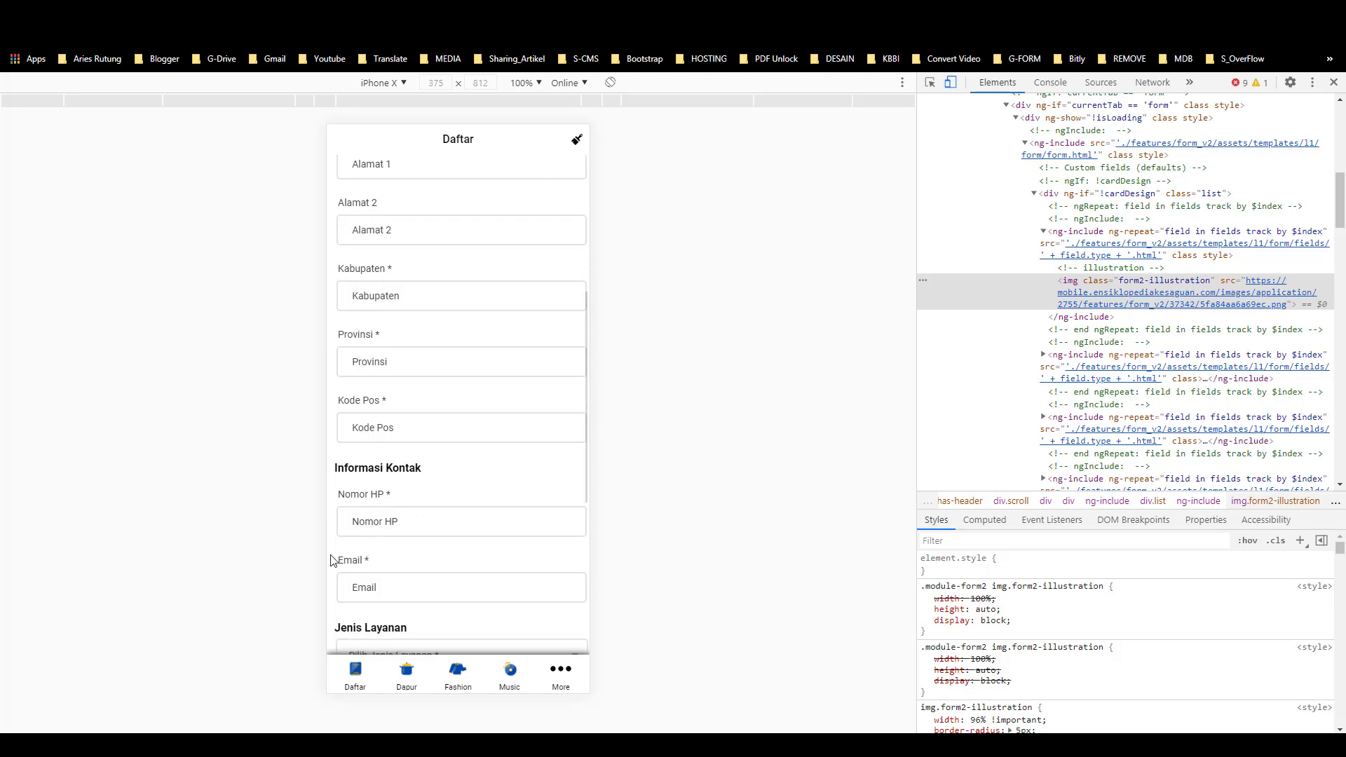
{"action": "key", "text": "alt+Tab"}
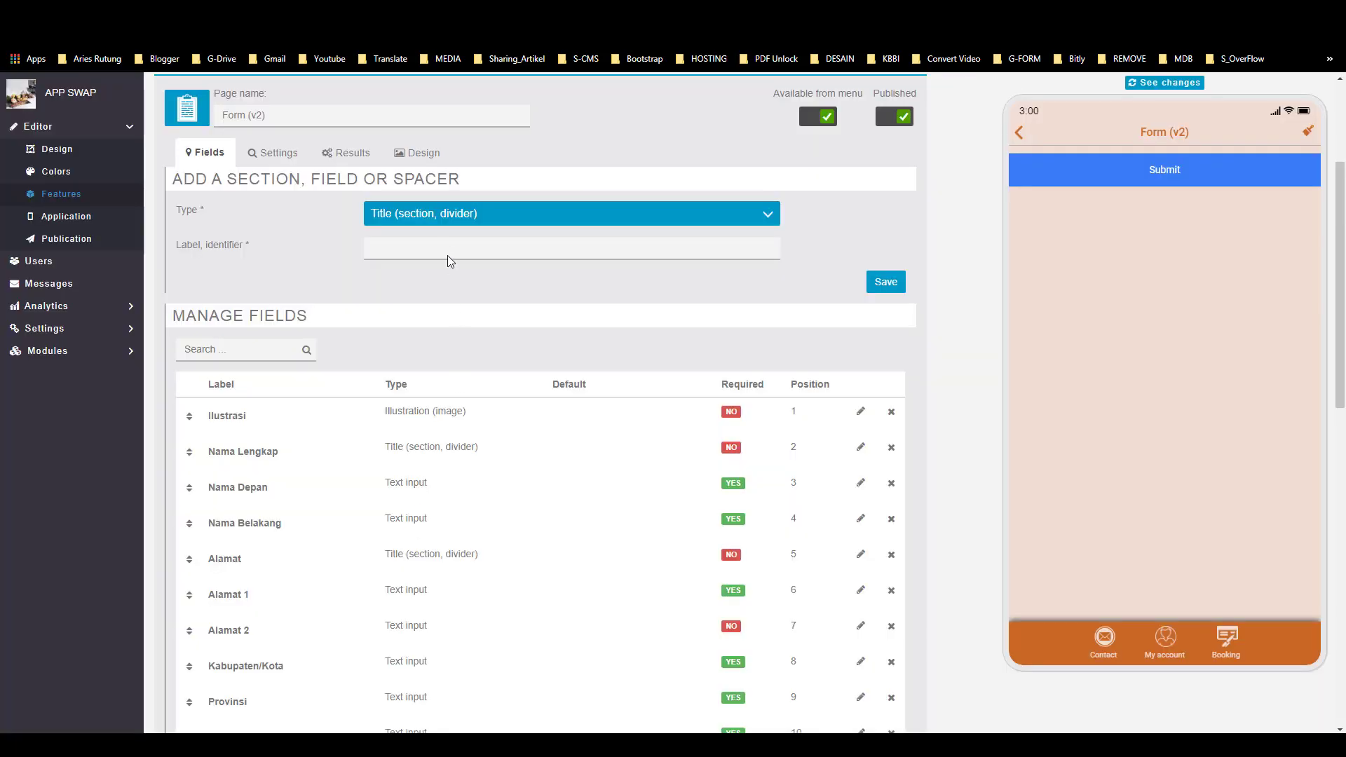
{"action": "left_click", "coordinate": [446, 222]}
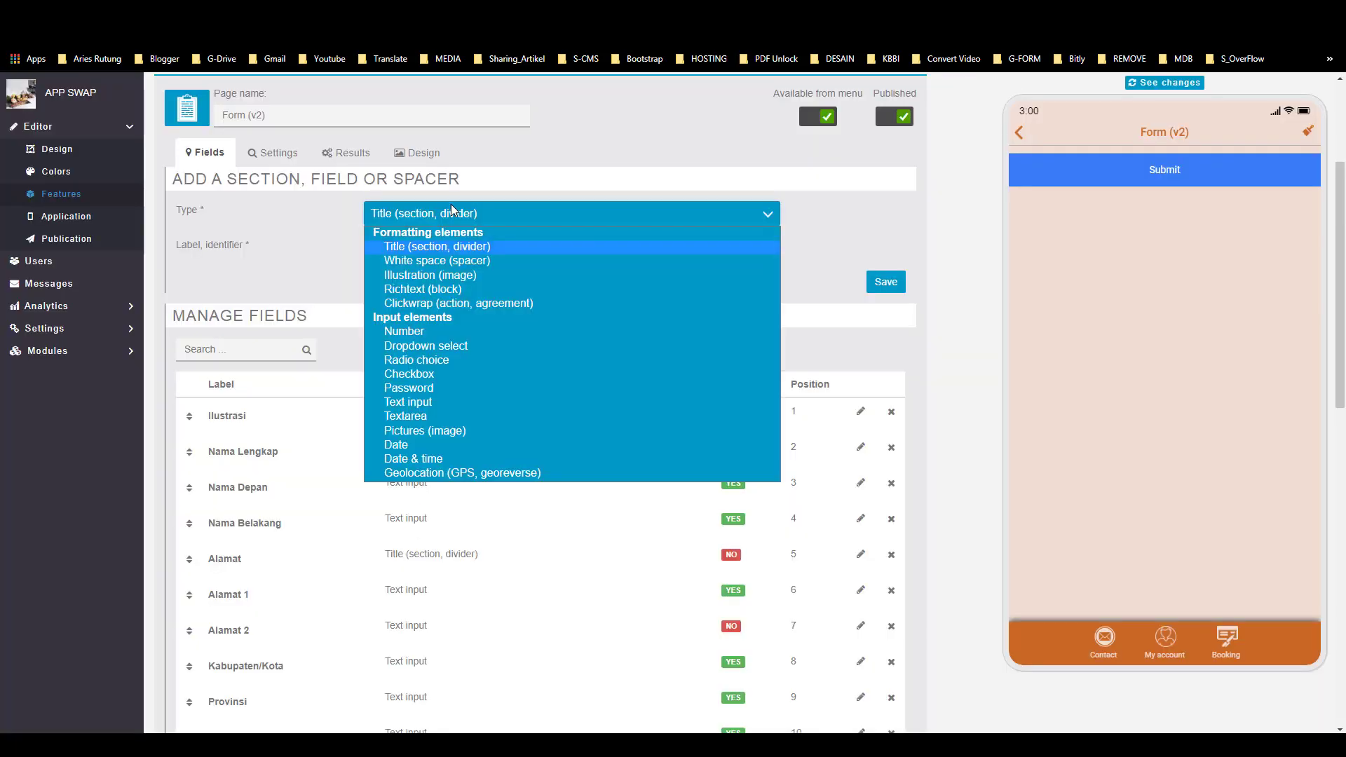
{"action": "left_click", "coordinate": [424, 403]}
{"action": "left_click", "coordinate": [445, 252]}
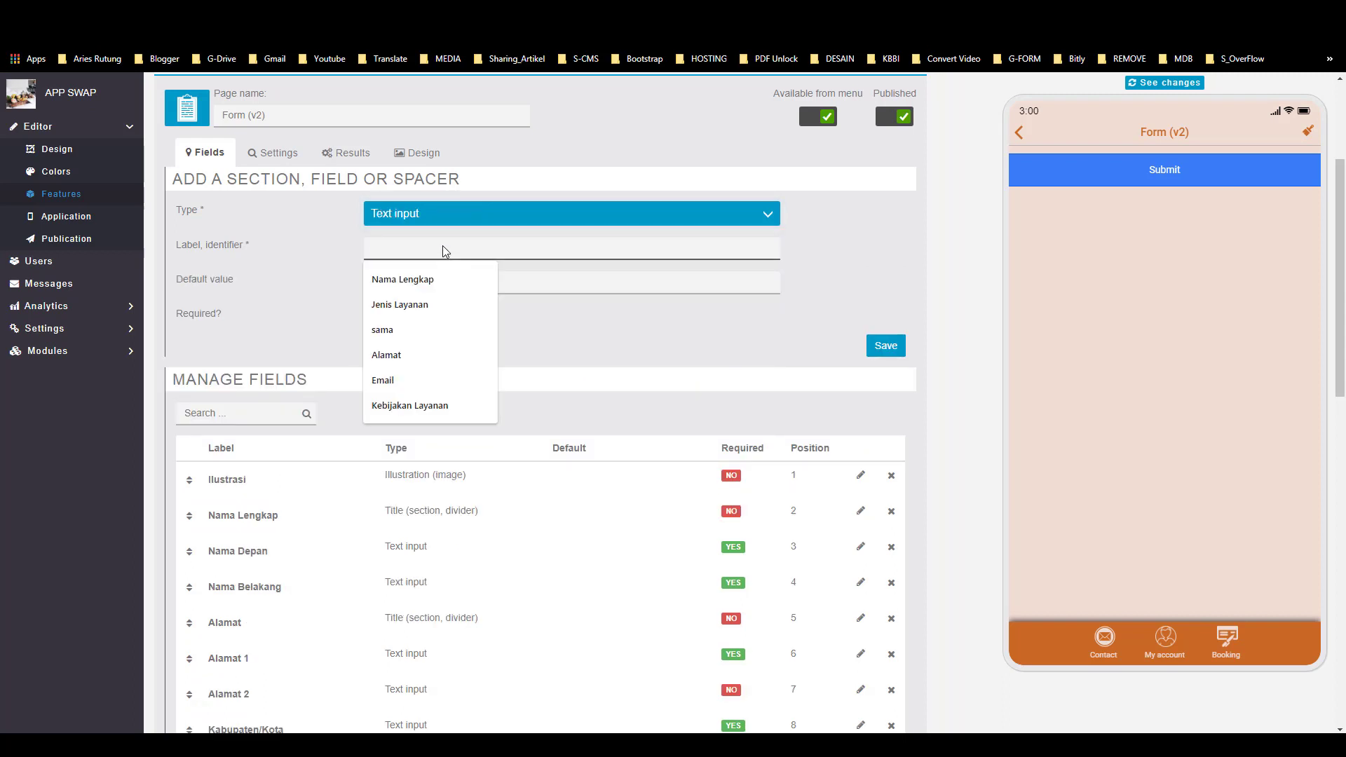
{"action": "type", "text": "Nomor"}
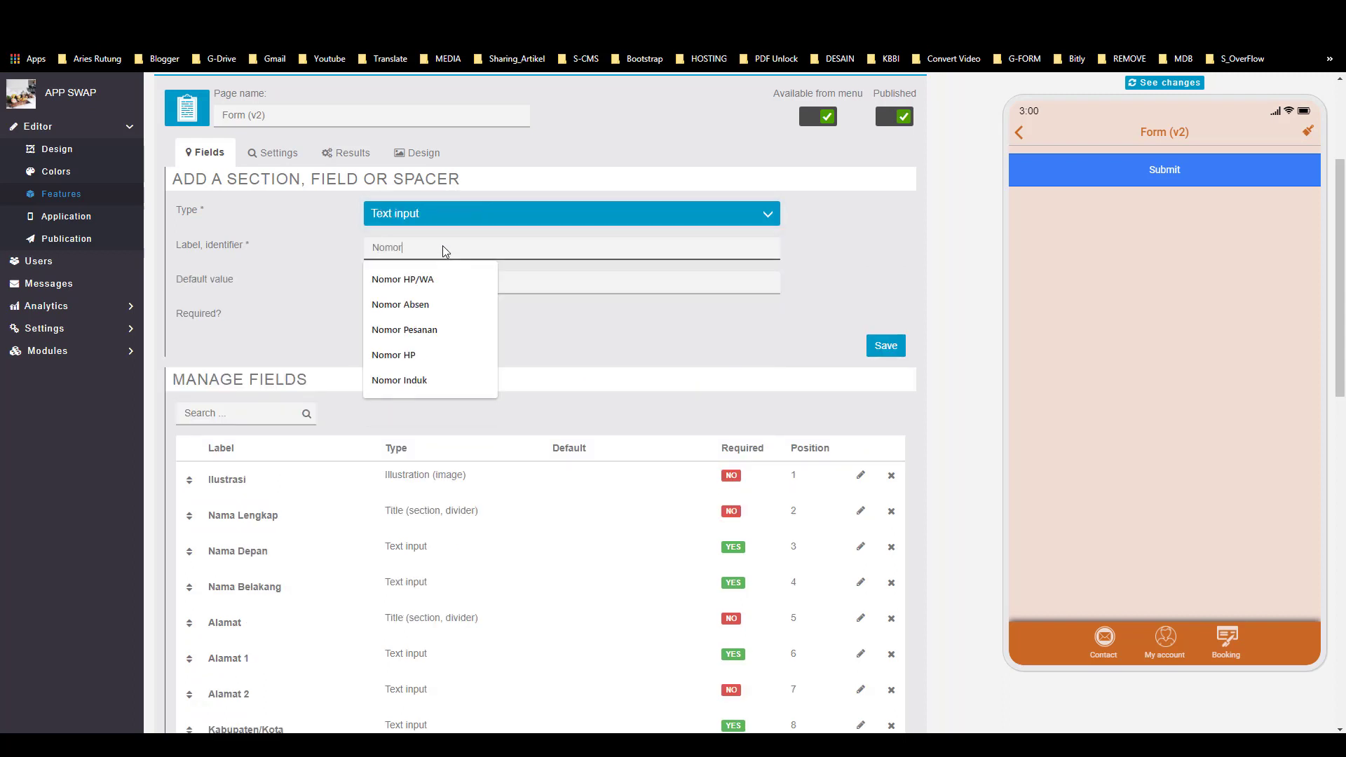
{"action": "type", "text": " Hp"}
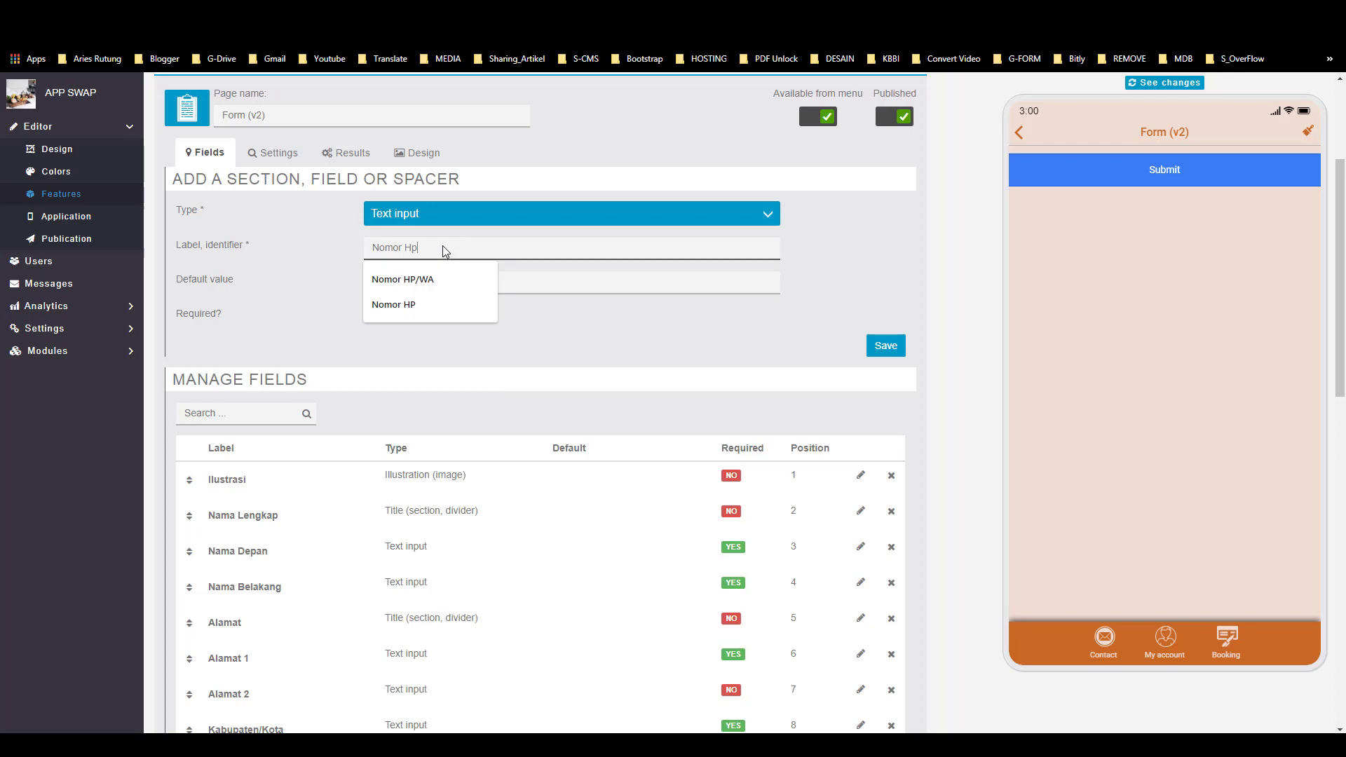
{"action": "left_click", "coordinate": [594, 330]}
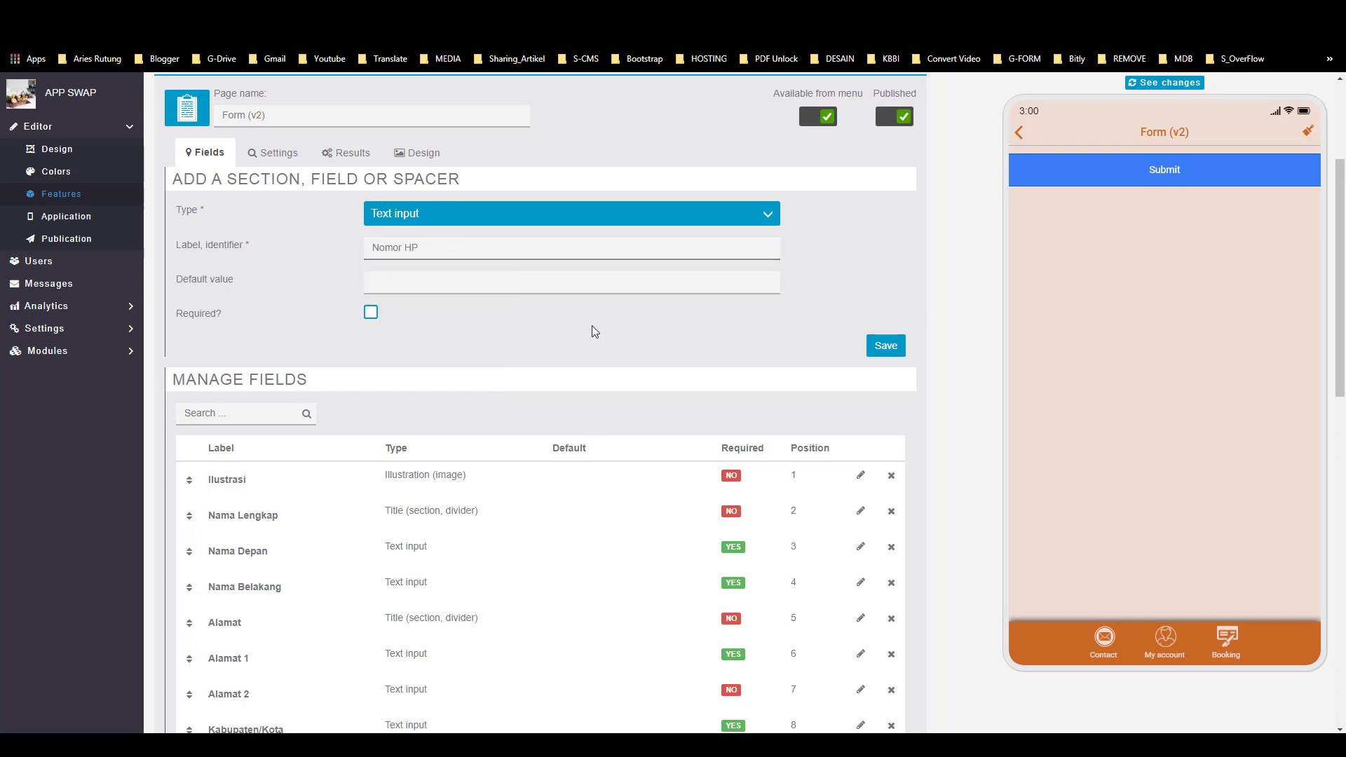
{"action": "left_click", "coordinate": [877, 348]}
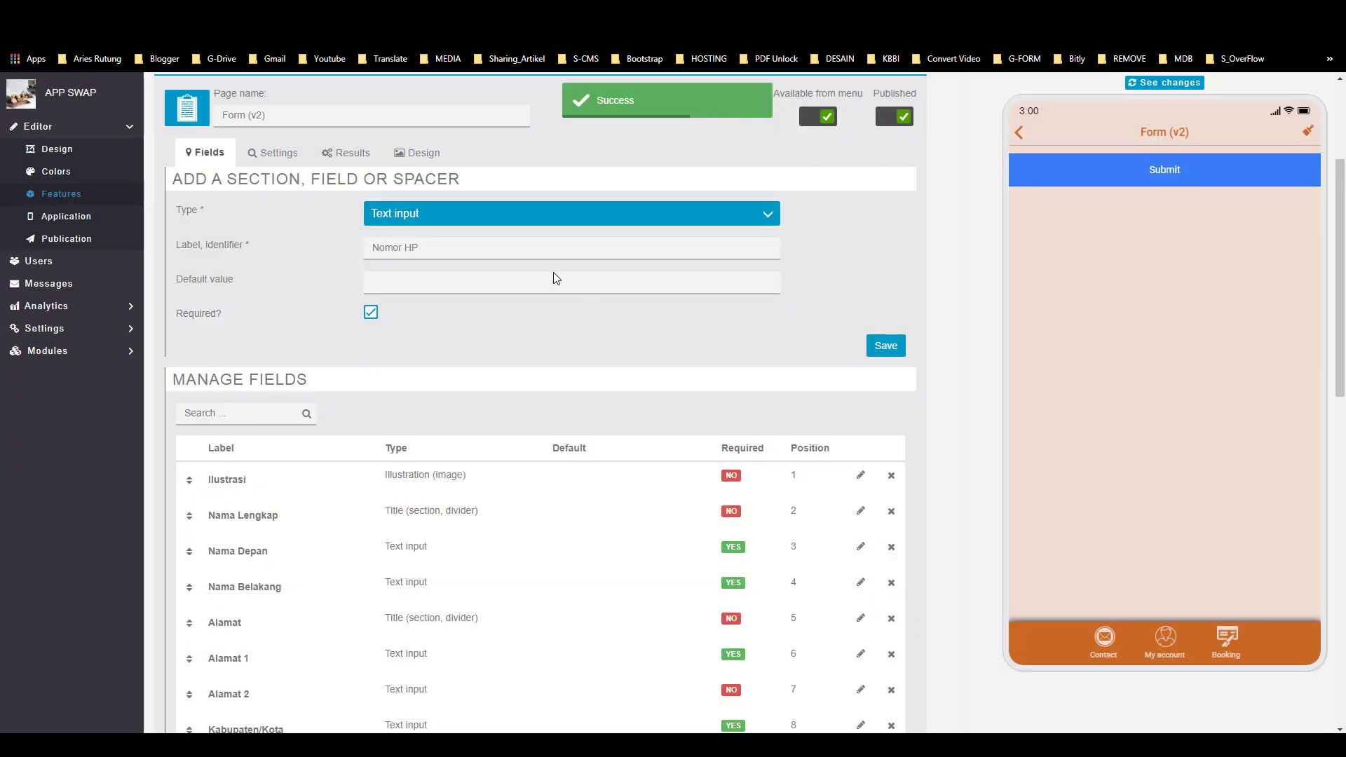
Step: Add a required Text input field labelled "Email" to the form and save it
{"action": "left_click", "coordinate": [490, 215]}
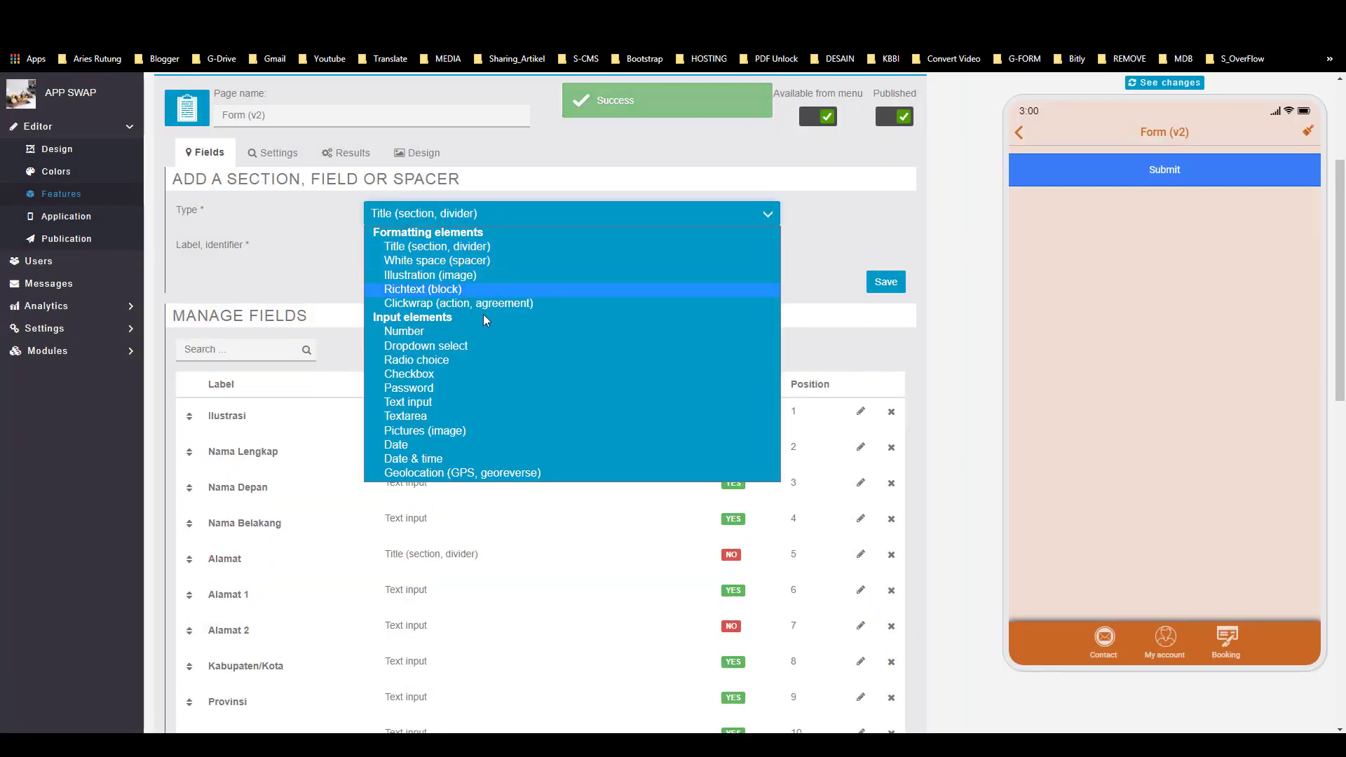
{"action": "left_click", "coordinate": [436, 402]}
{"action": "left_click", "coordinate": [439, 252]}
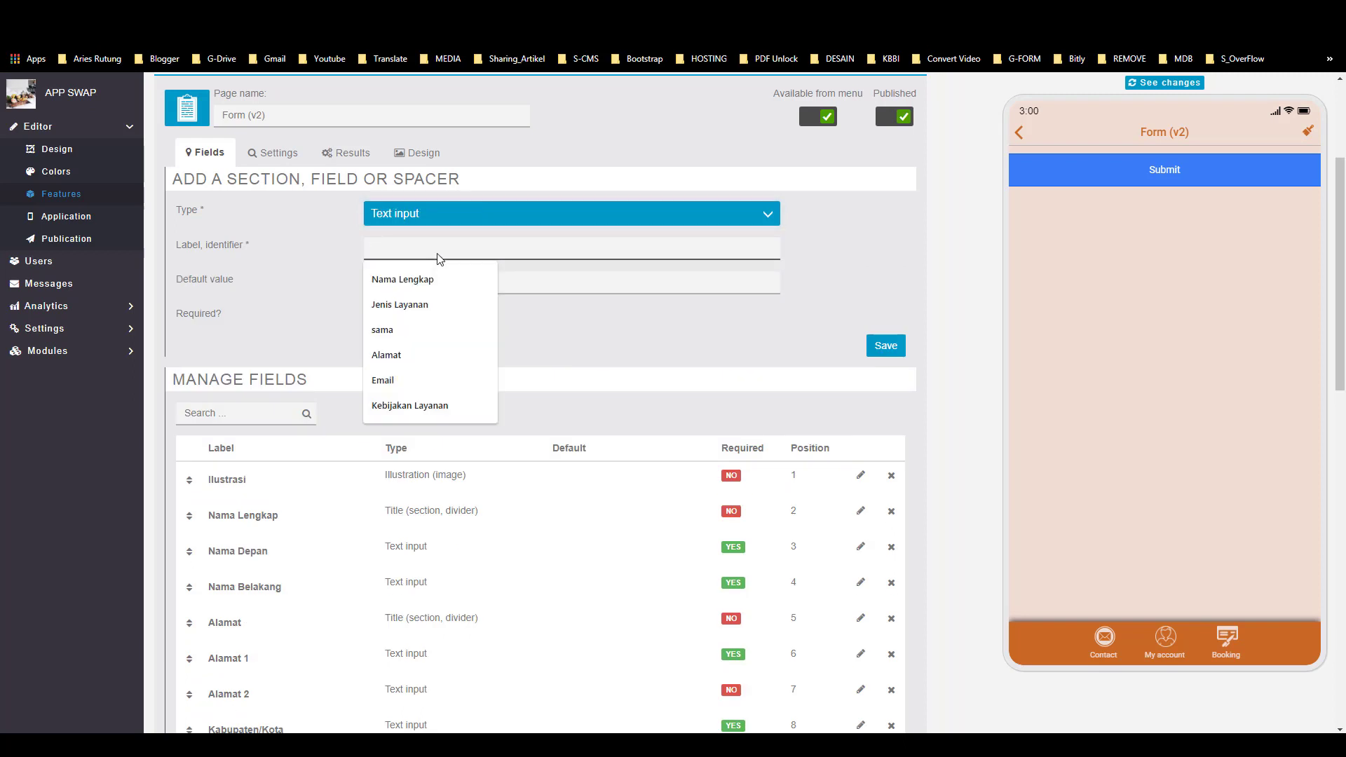
{"action": "type", "text": "Email"}
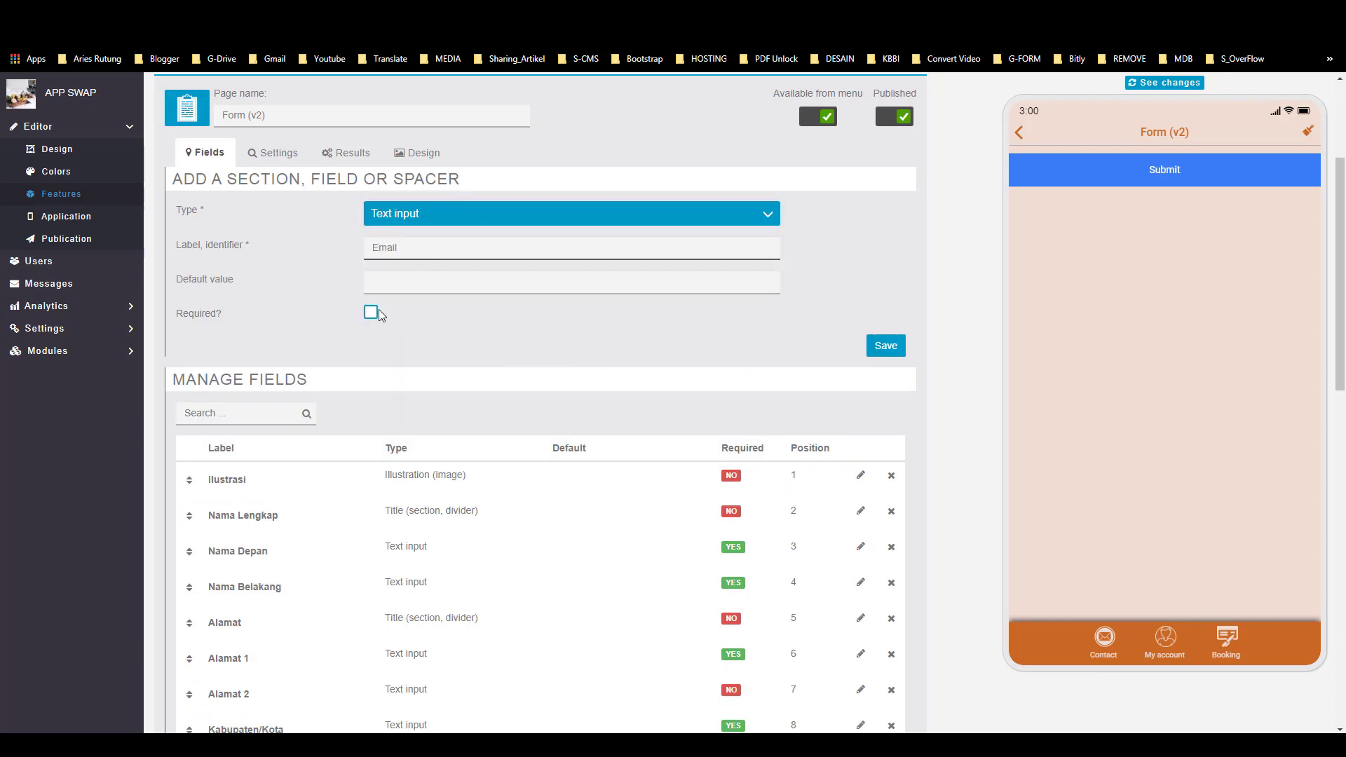
{"action": "left_click", "coordinate": [371, 312]}
{"action": "left_click", "coordinate": [886, 346]}
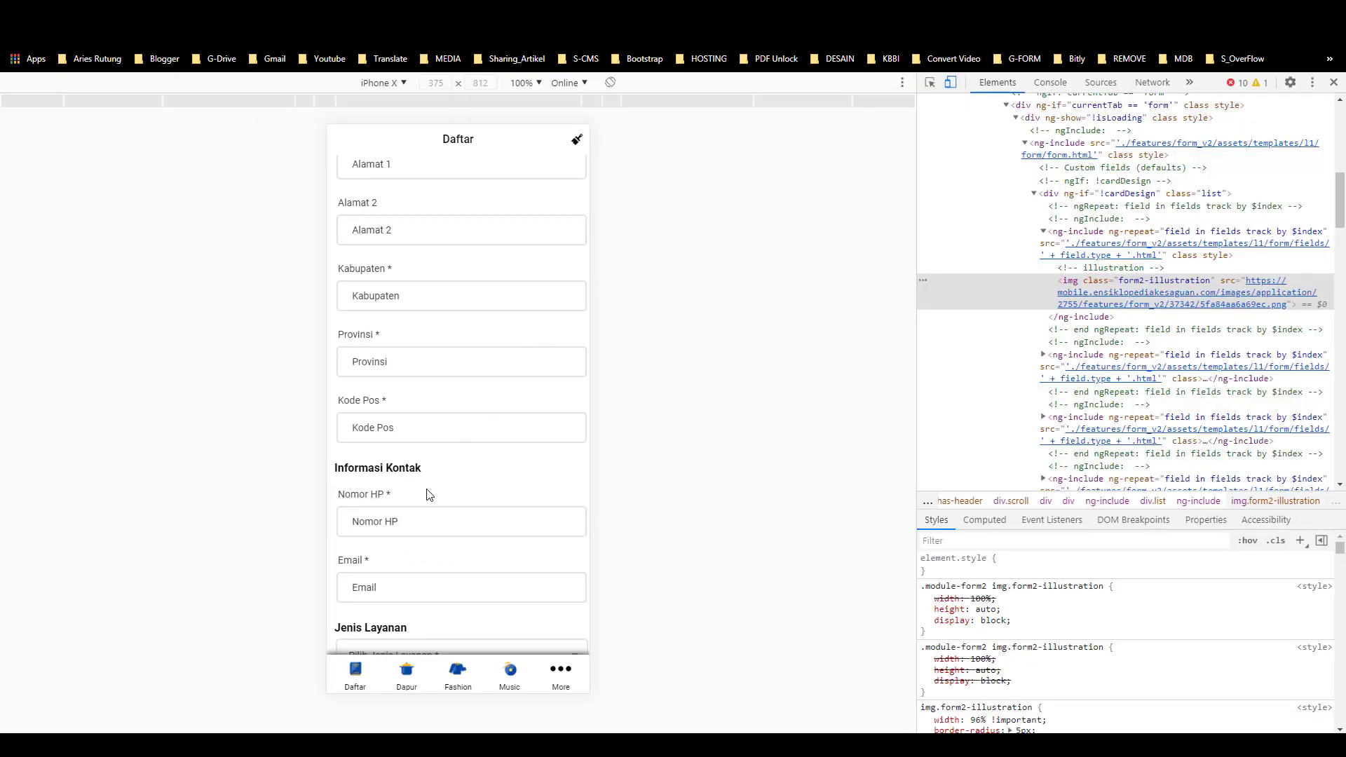
Step: Set up a new Dropdown select field labelled "Pilih Jenis Layanan", following the finished Daftar form
{"action": "scroll", "coordinate": [420, 502], "scroll_direction": "down", "scroll_amount": 2}
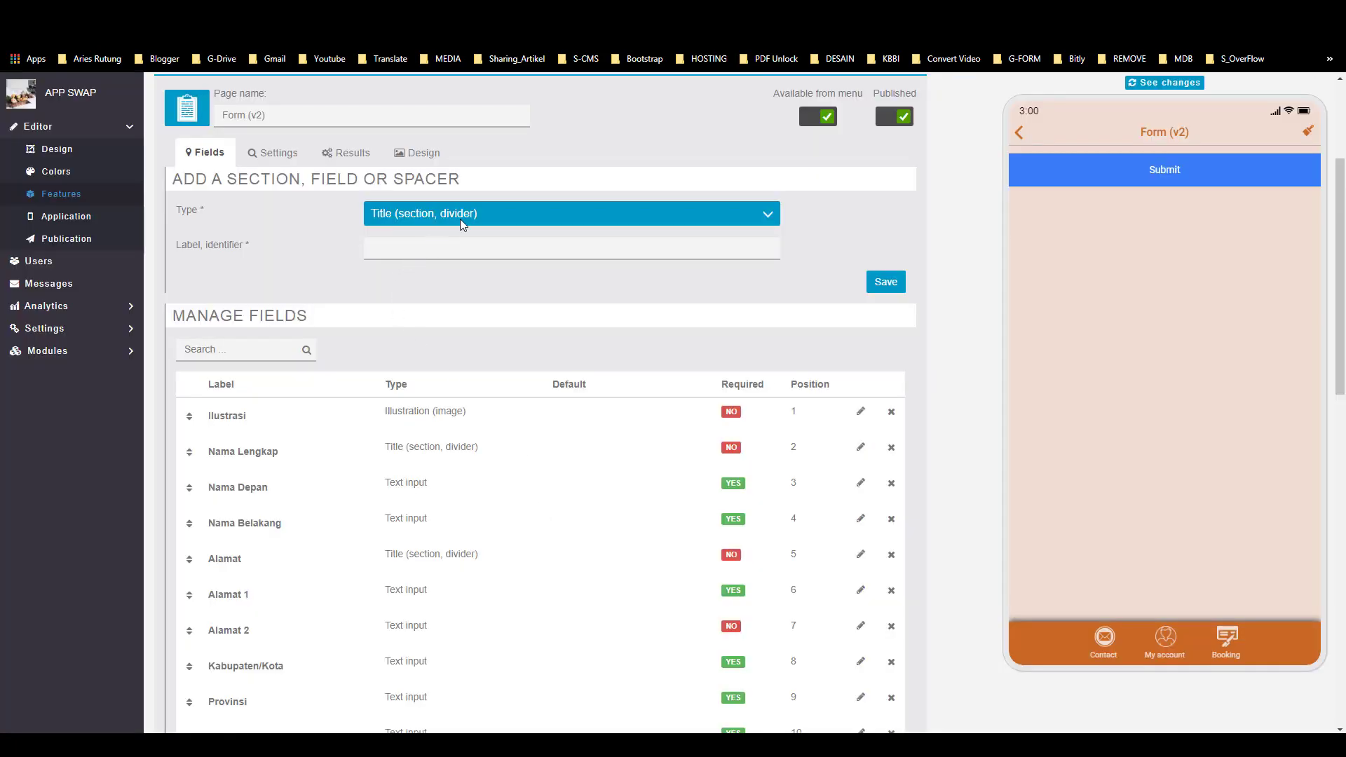
{"action": "left_click", "coordinate": [461, 220]}
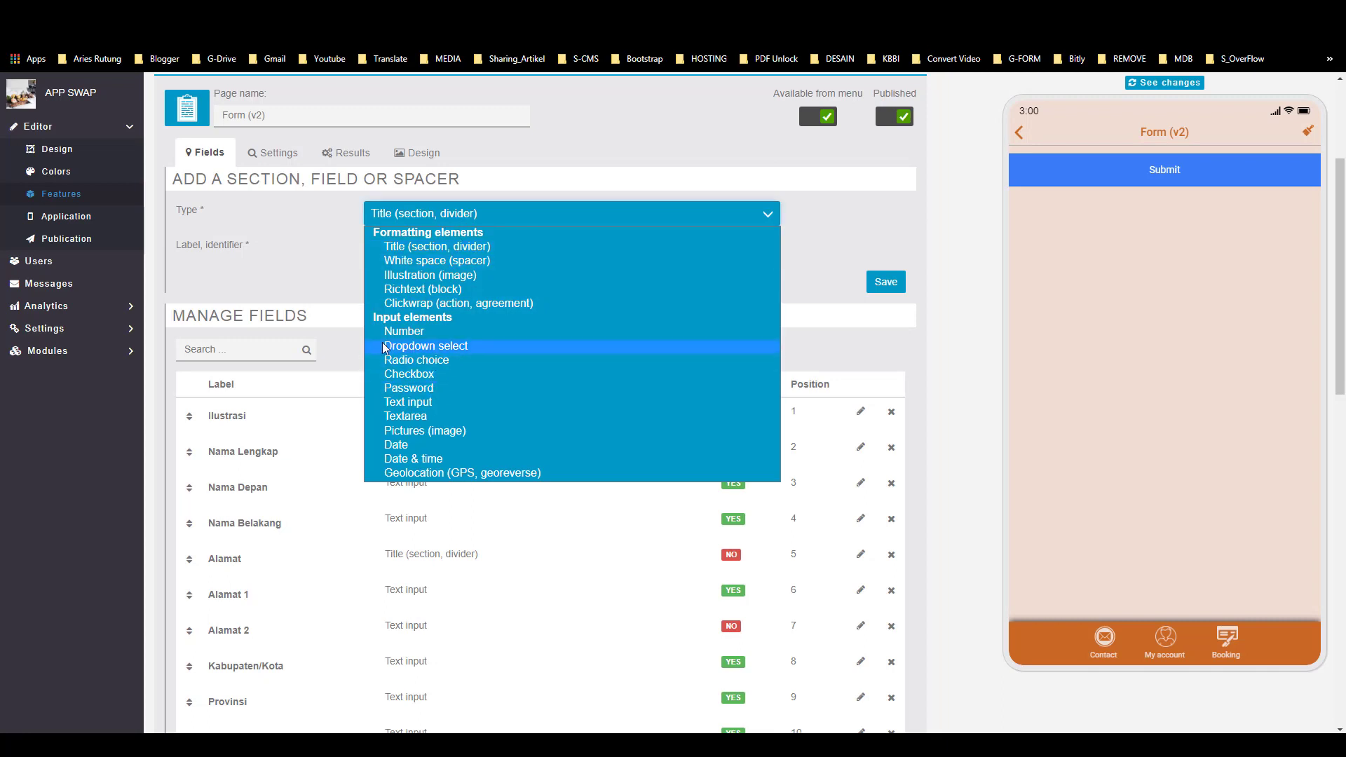
{"action": "left_click", "coordinate": [429, 345]}
{"action": "left_click", "coordinate": [452, 248]}
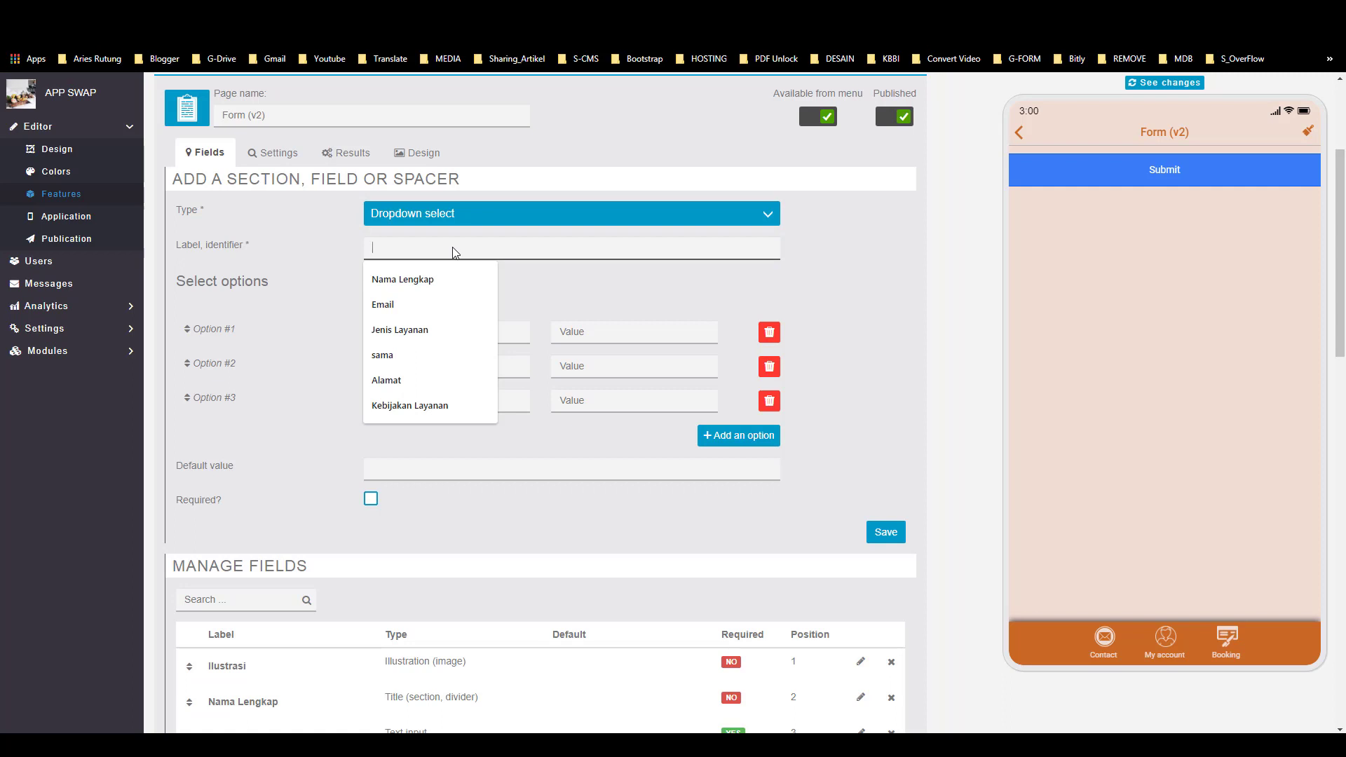
{"action": "type", "text": "Pili"}
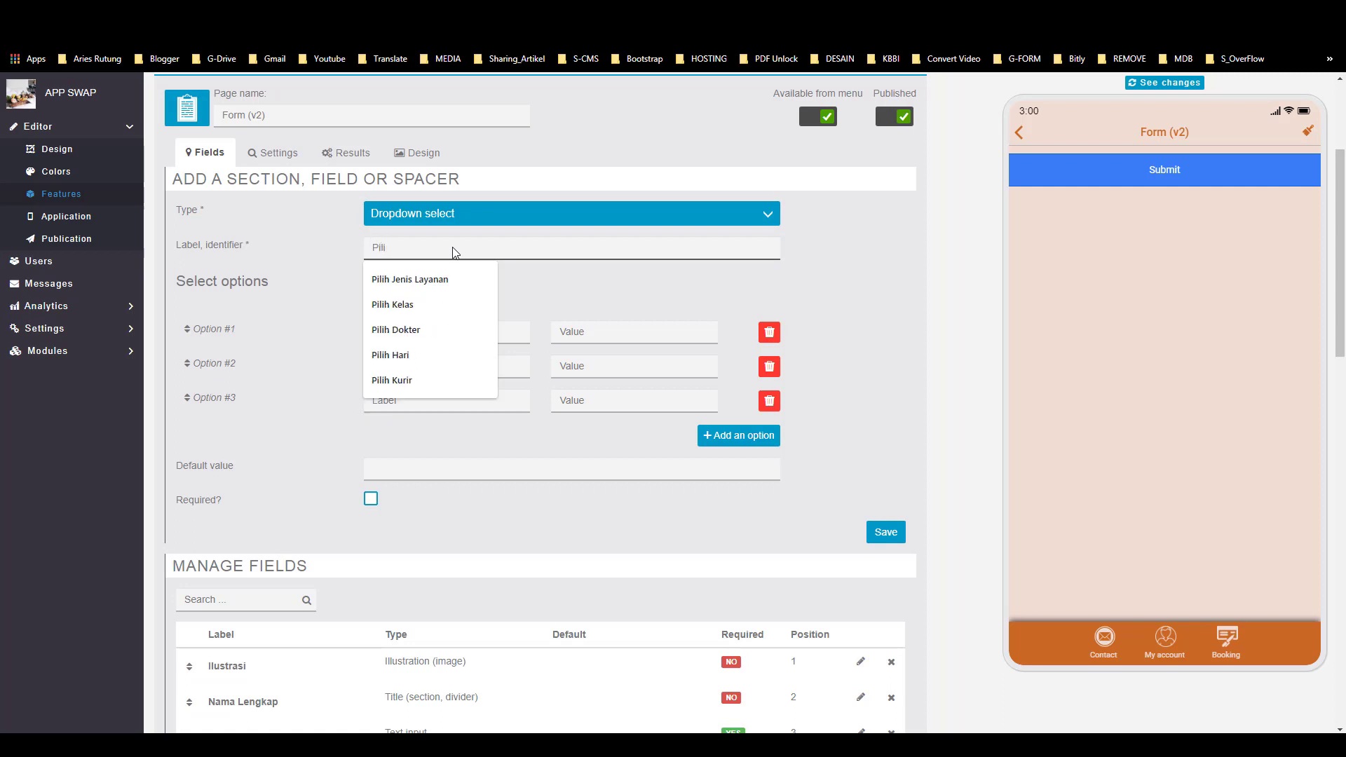
{"action": "left_click", "coordinate": [437, 279]}
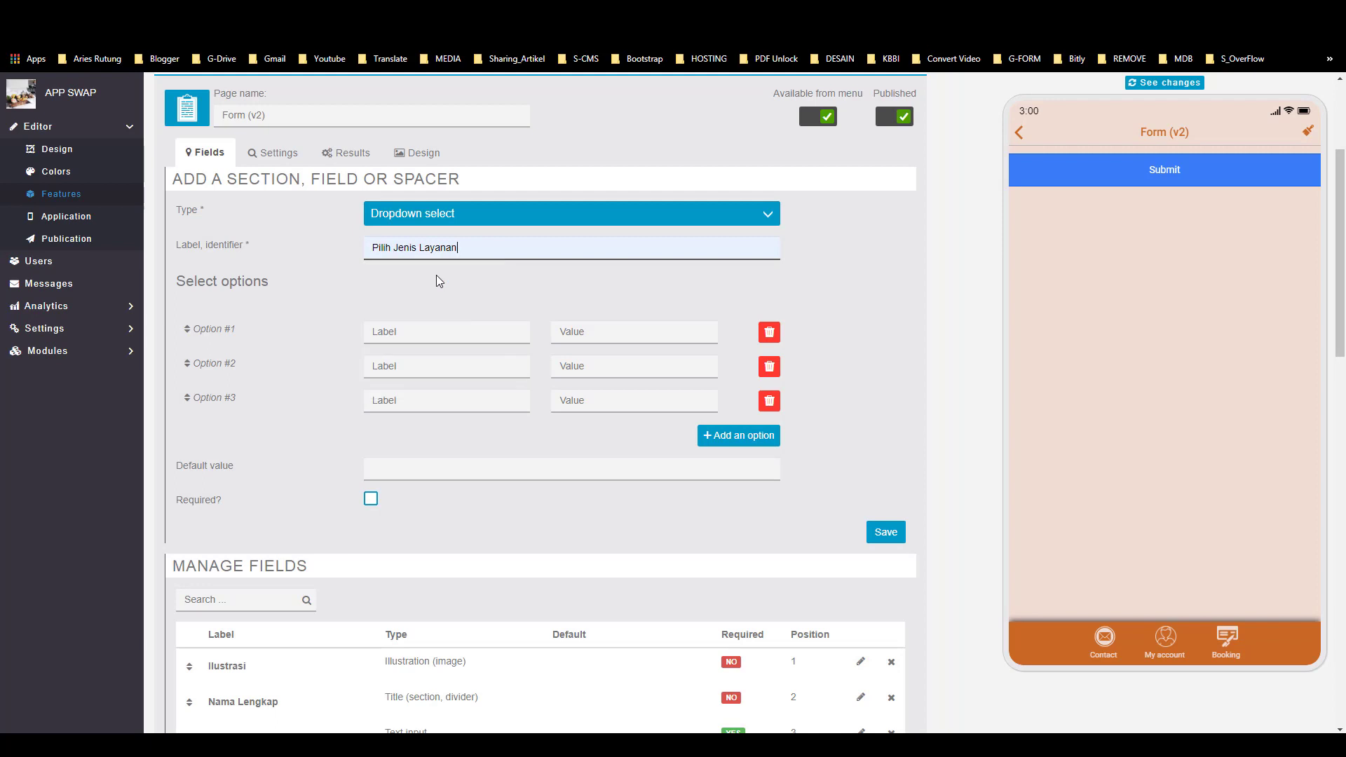
Step: Fill in the dropdown's first option with the label "Layanan A" and the value 01
{"action": "left_click", "coordinate": [470, 346]}
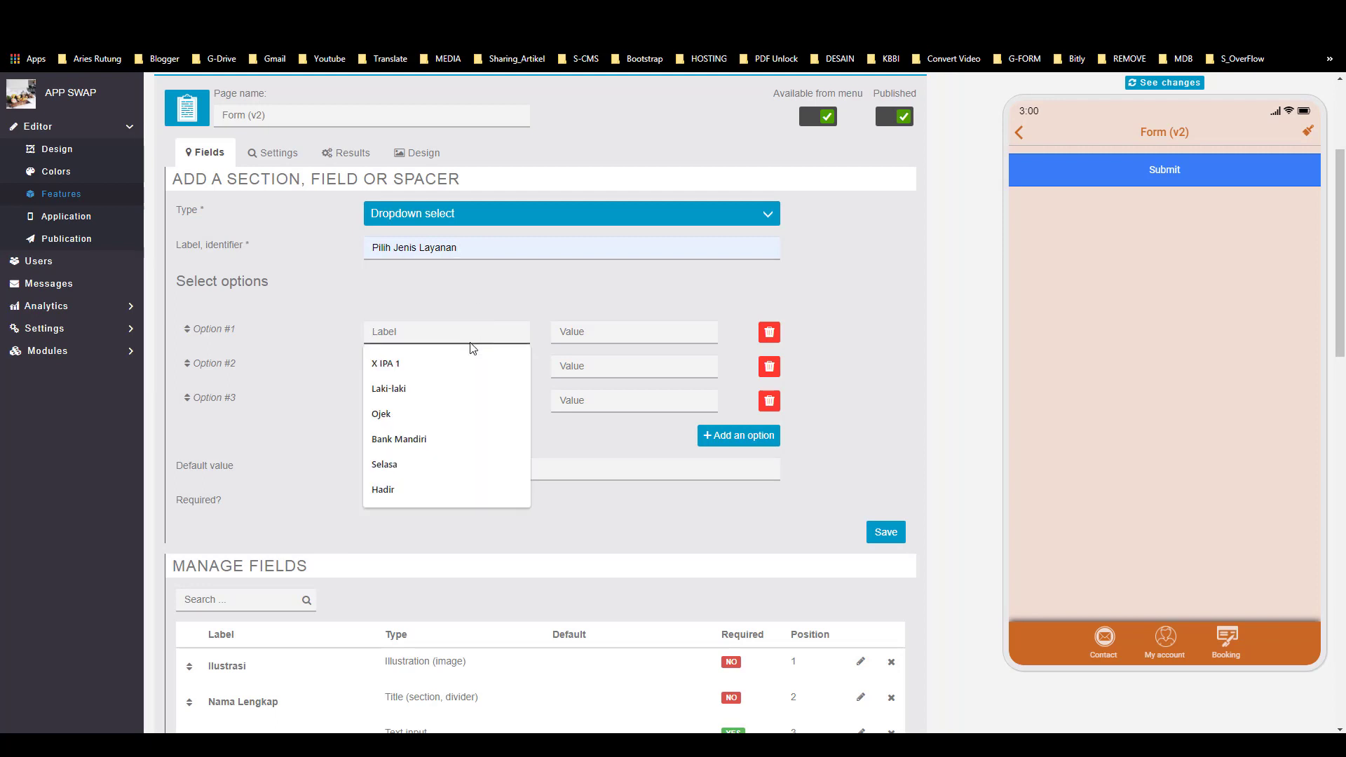
{"action": "type", "text": "Layaa"}
{"action": "key", "text": "BackSpace"}
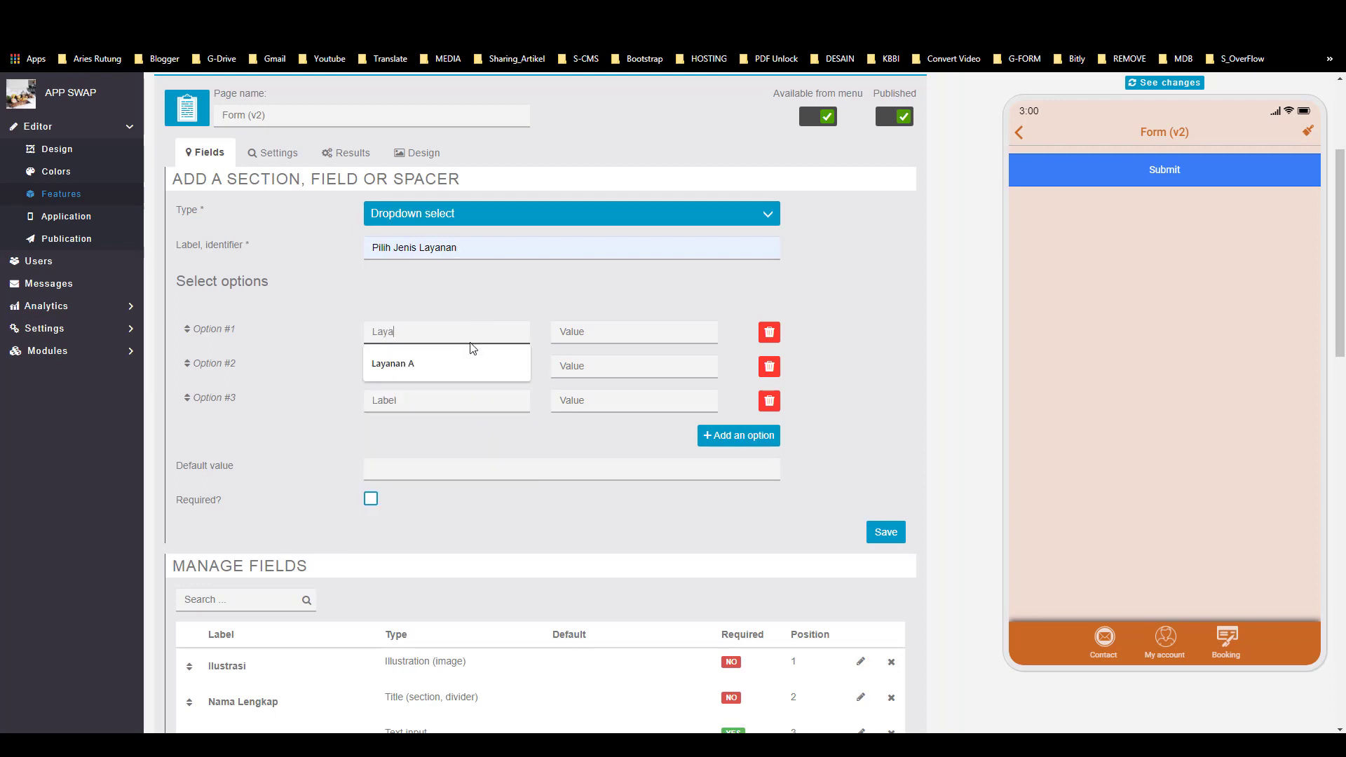
{"action": "left_click", "coordinate": [464, 364]}
{"action": "left_click", "coordinate": [568, 337]}
{"action": "left_click", "coordinate": [563, 363]}
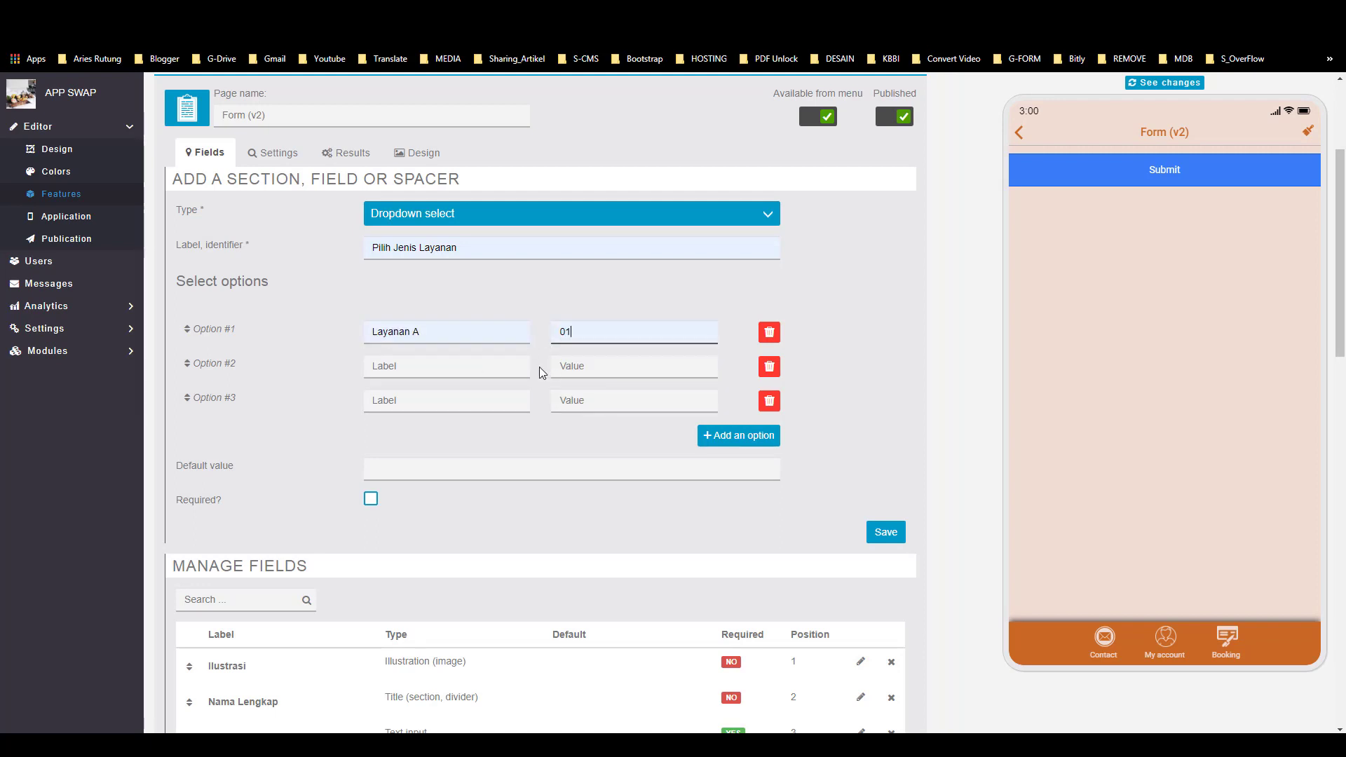
Step: Fill in the dropdown's second option with the label "Layanan B" and the value 02
{"action": "left_click", "coordinate": [456, 374]}
{"action": "type", "text": "La"}
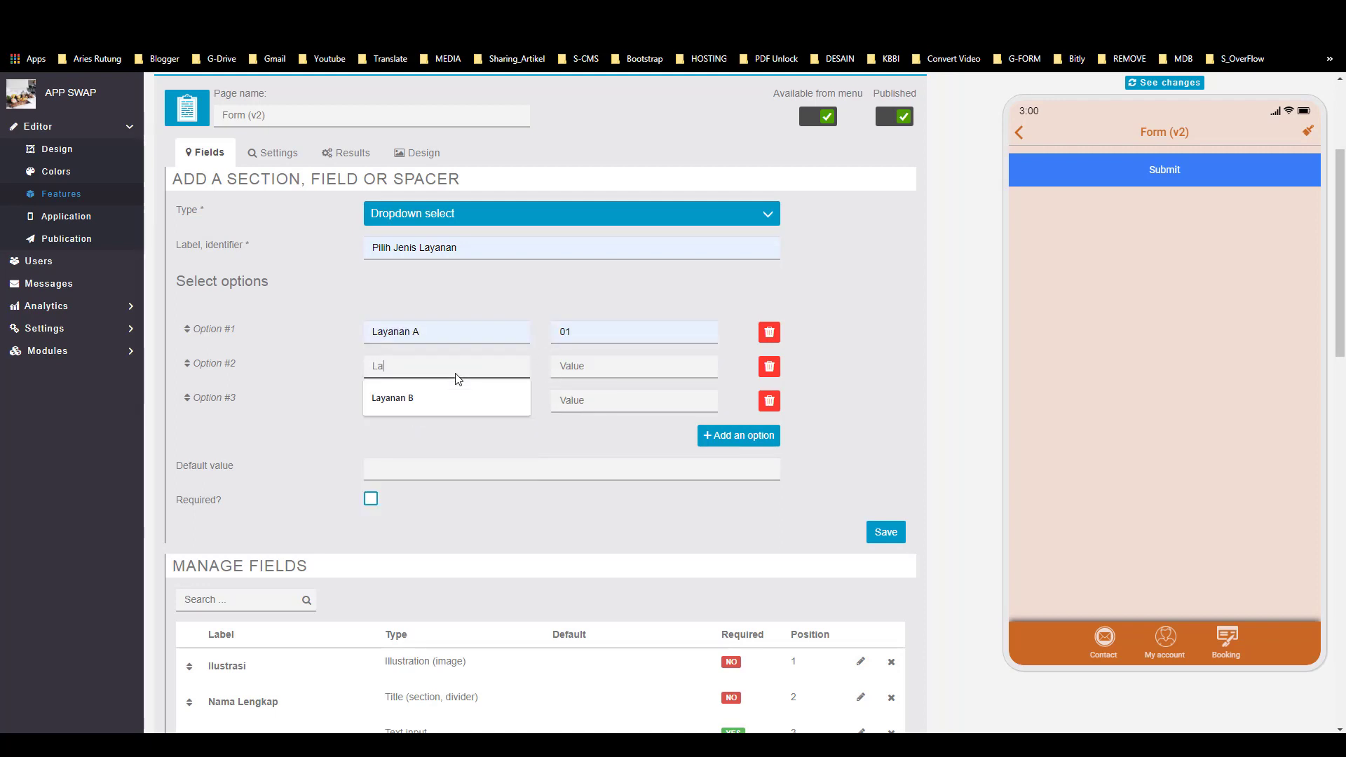
{"action": "type", "text": "ya"}
{"action": "left_click", "coordinate": [420, 397]}
{"action": "left_click", "coordinate": [560, 371]}
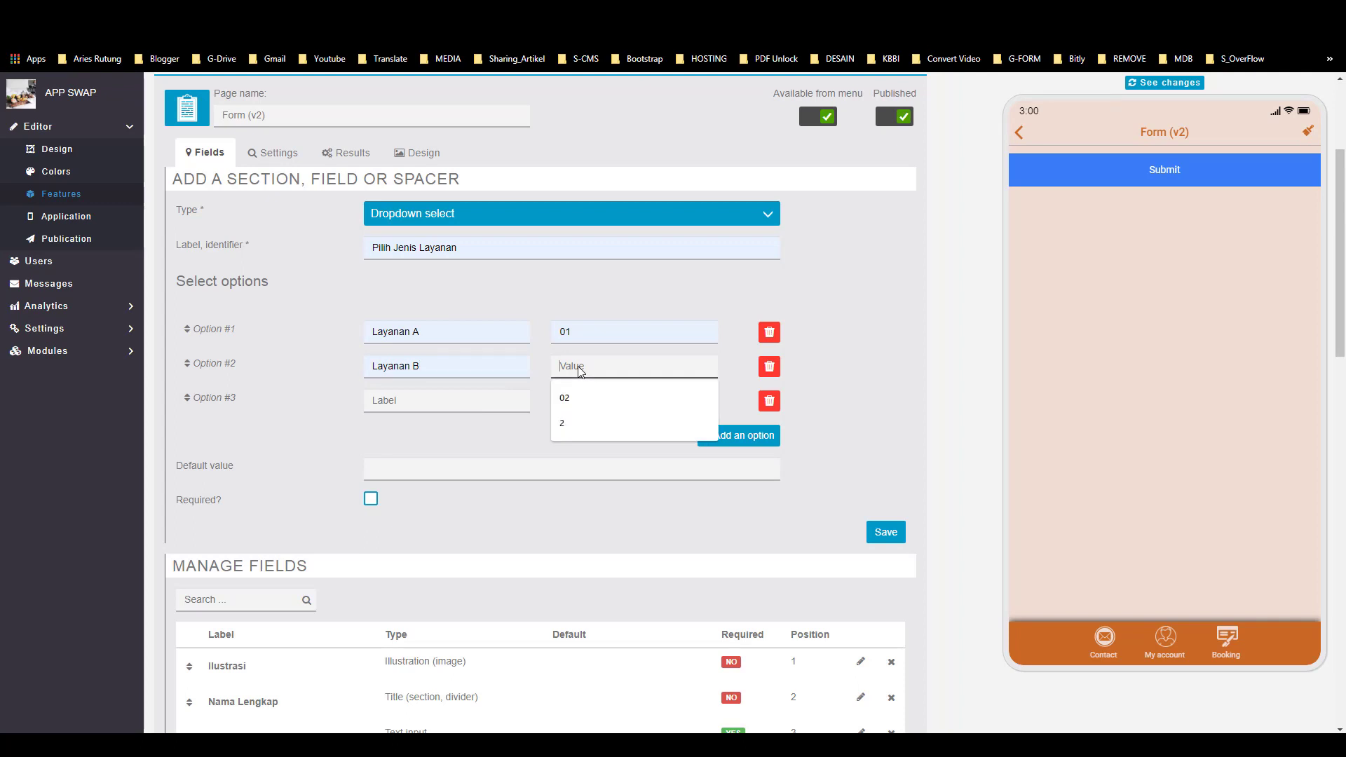
{"action": "left_click", "coordinate": [574, 397]}
Step: Fill in the dropdown's third option with the label "Layanan C" and the value 03
{"action": "left_click", "coordinate": [469, 405]}
{"action": "type", "text": "La"}
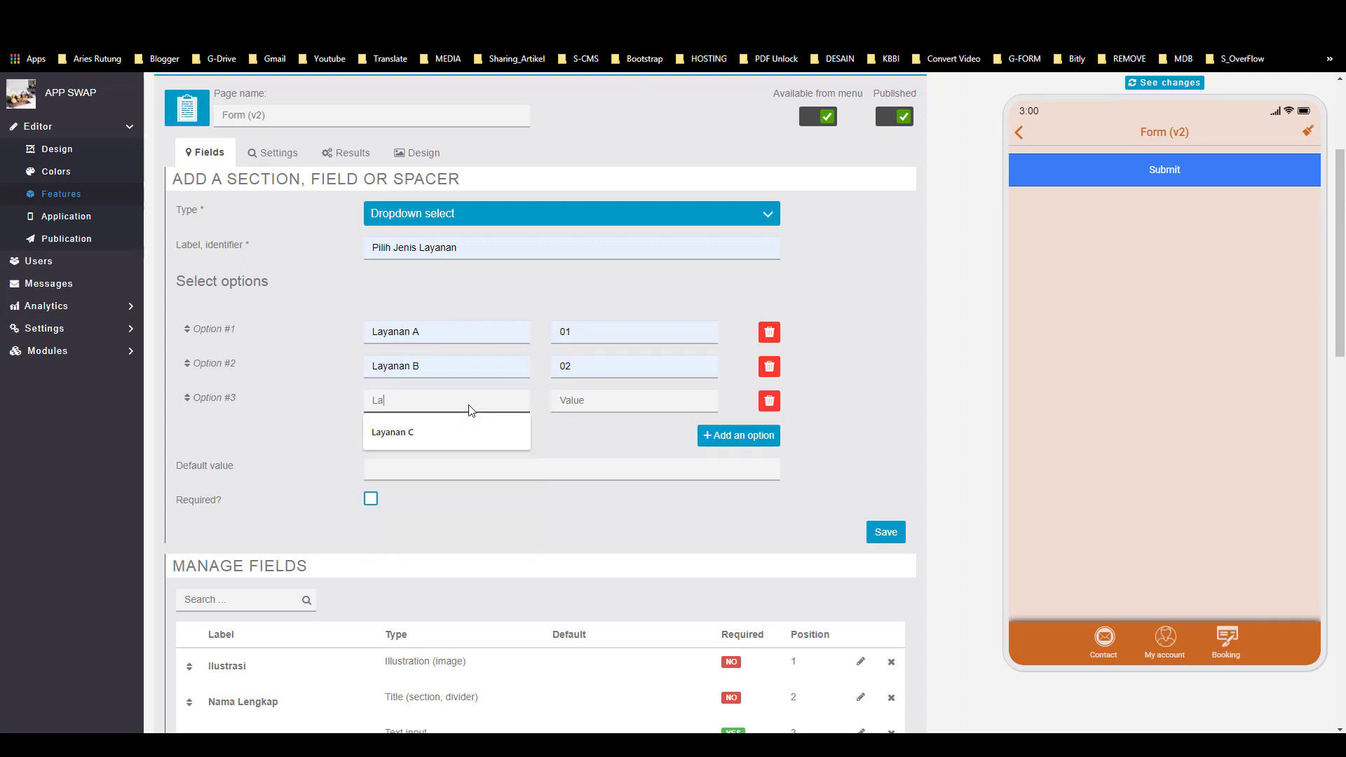
{"action": "type", "text": "yanan C"}
{"action": "left_click", "coordinate": [392, 432]}
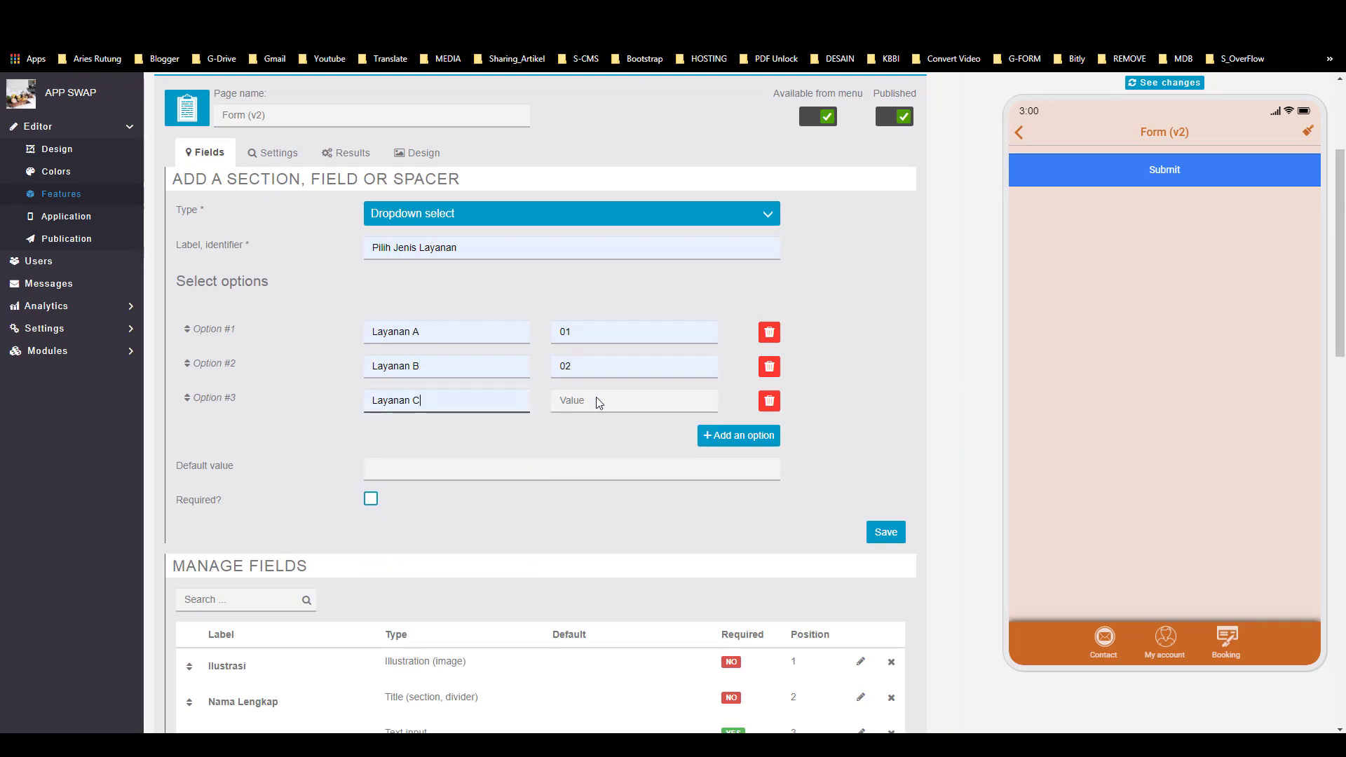
{"action": "left_click", "coordinate": [600, 401]}
{"action": "type", "text": "03"}
{"action": "left_click", "coordinate": [569, 431]}
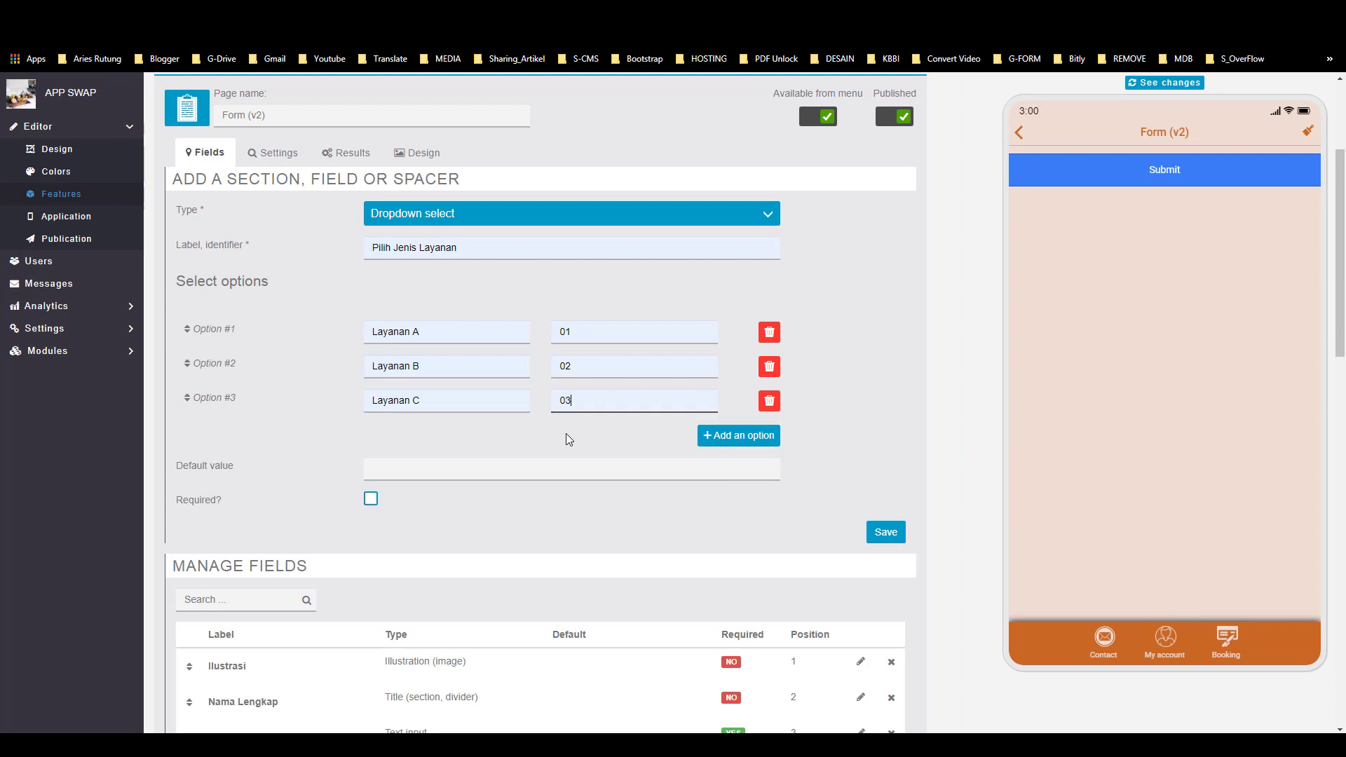
Step: Add a fourth option to the dropdown with the label "Layanan D" and the value 04
{"action": "left_click", "coordinate": [742, 439]}
{"action": "left_click", "coordinate": [418, 402]}
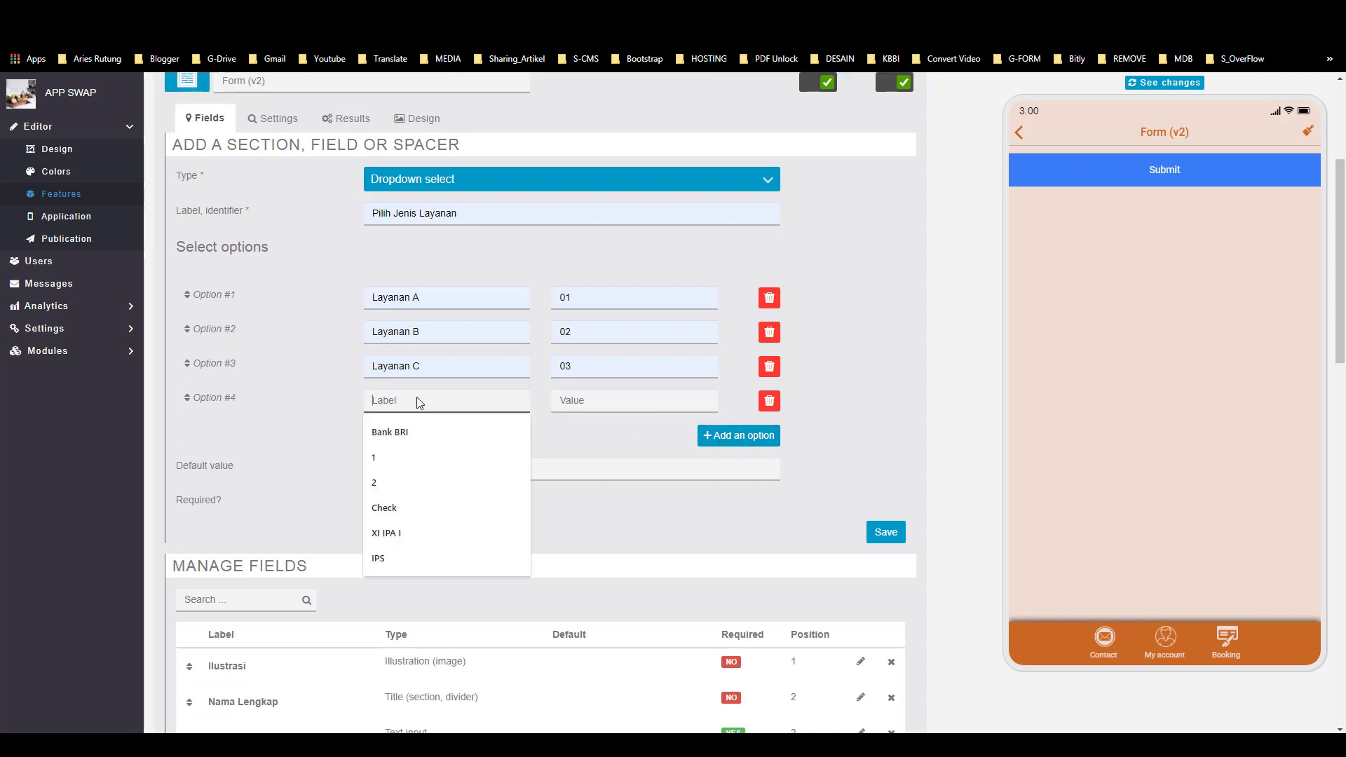
{"action": "type", "text": "Layanan"}
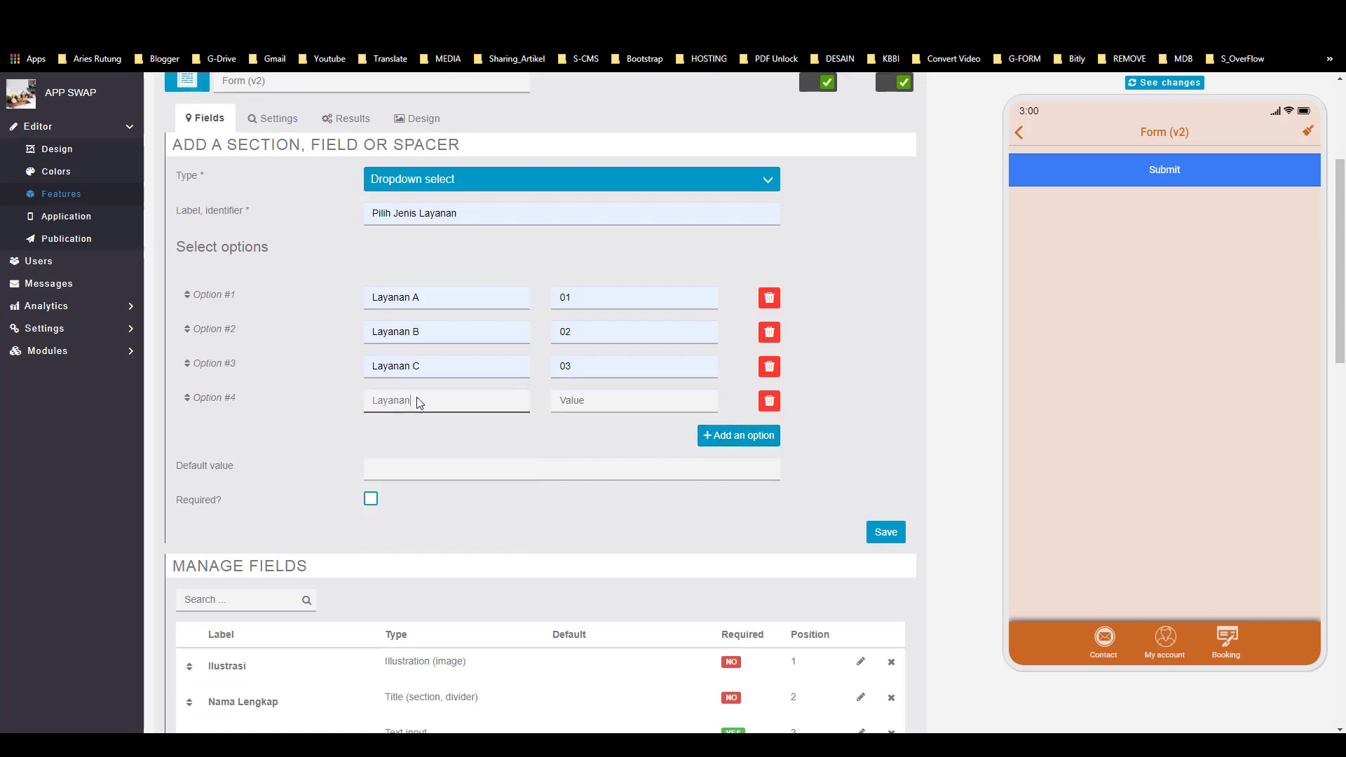
{"action": "type", "text": " D"}
{"action": "left_click", "coordinate": [574, 403]}
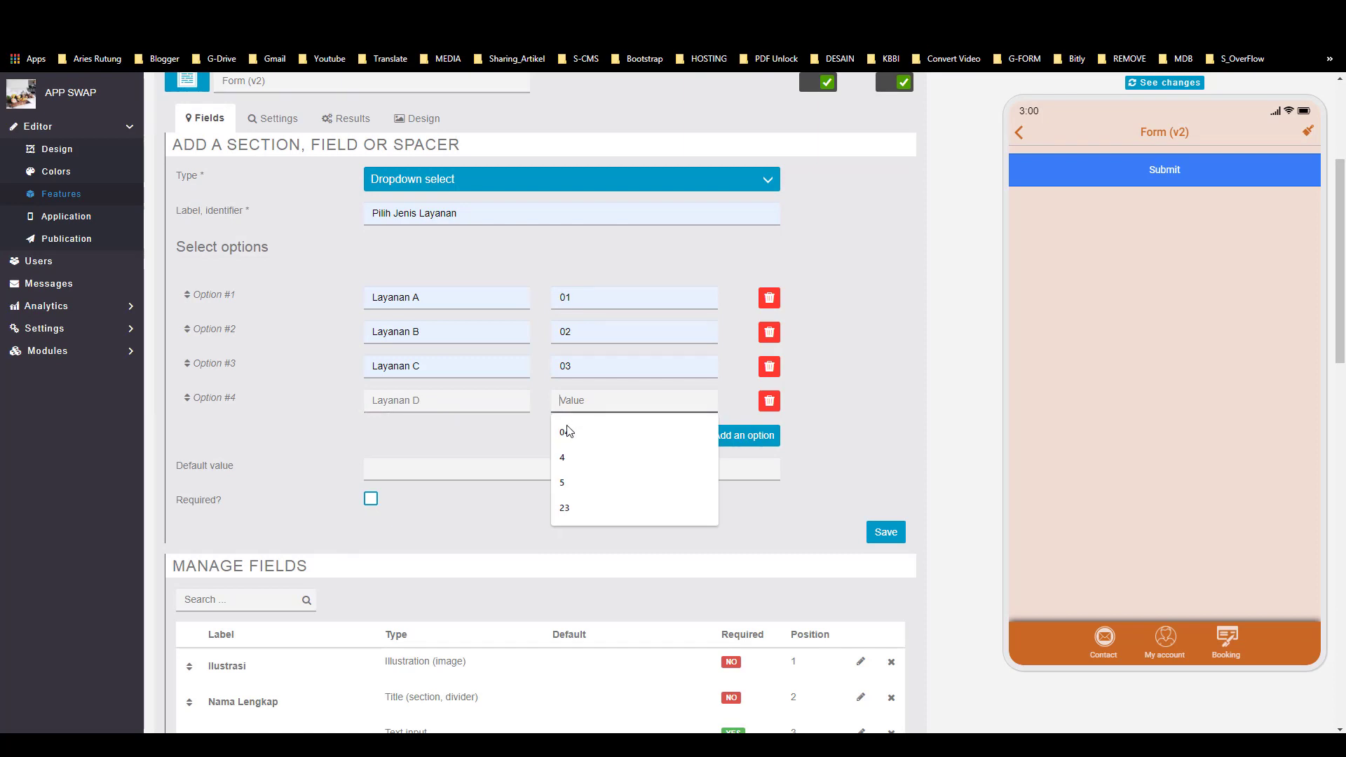
{"action": "type", "text": "04"}
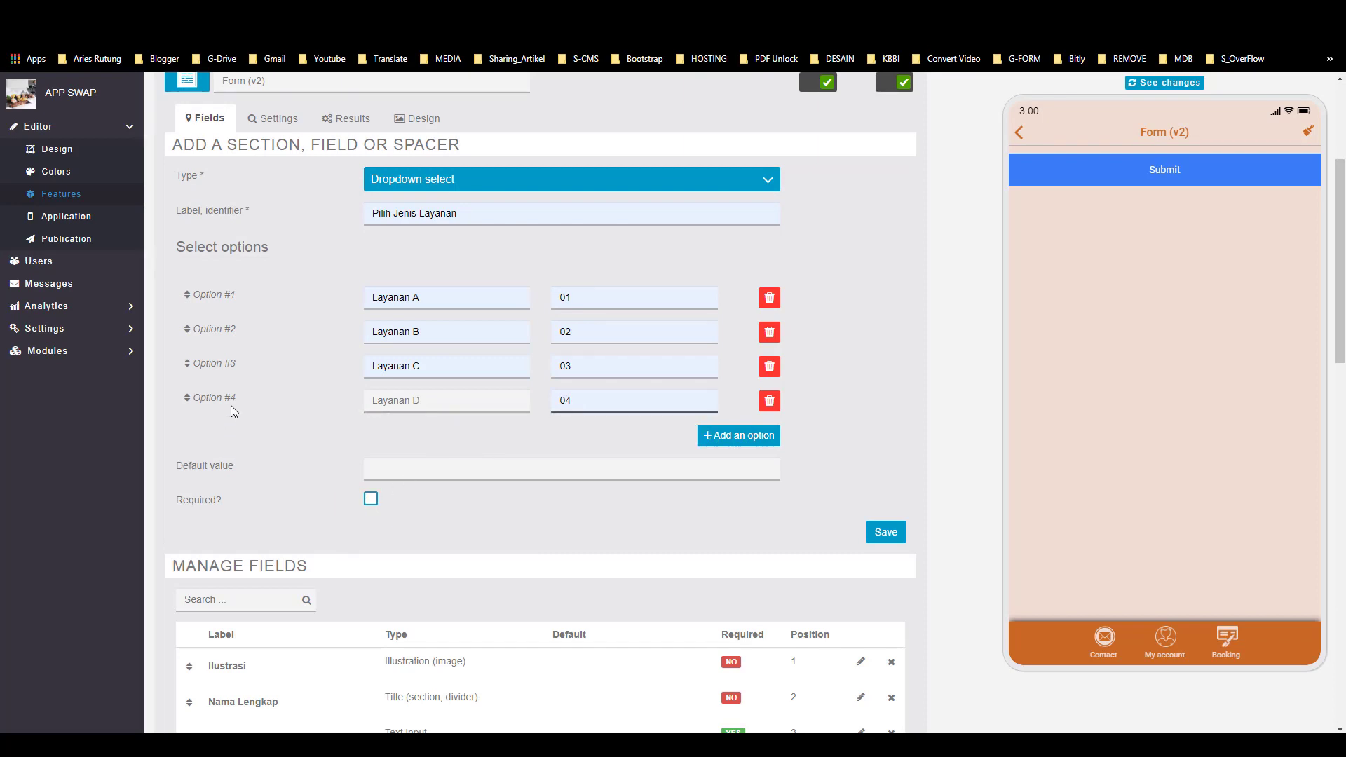
Step: Make the "Pilih Jenis Layanan" dropdown a required field and save it to the form
{"action": "left_click", "coordinate": [370, 499]}
{"action": "left_click", "coordinate": [872, 533]}
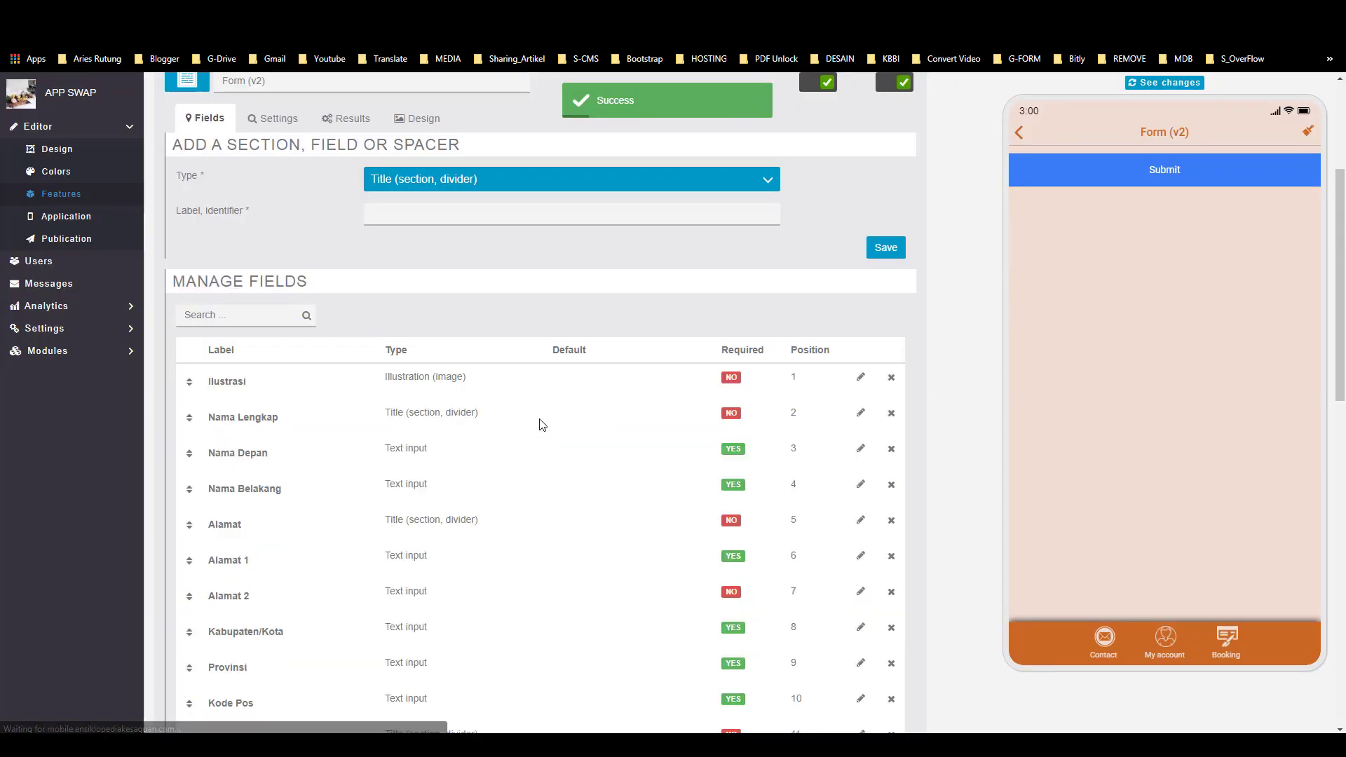
{"action": "scroll", "coordinate": [440, 509], "scroll_direction": "down", "scroll_amount": 3}
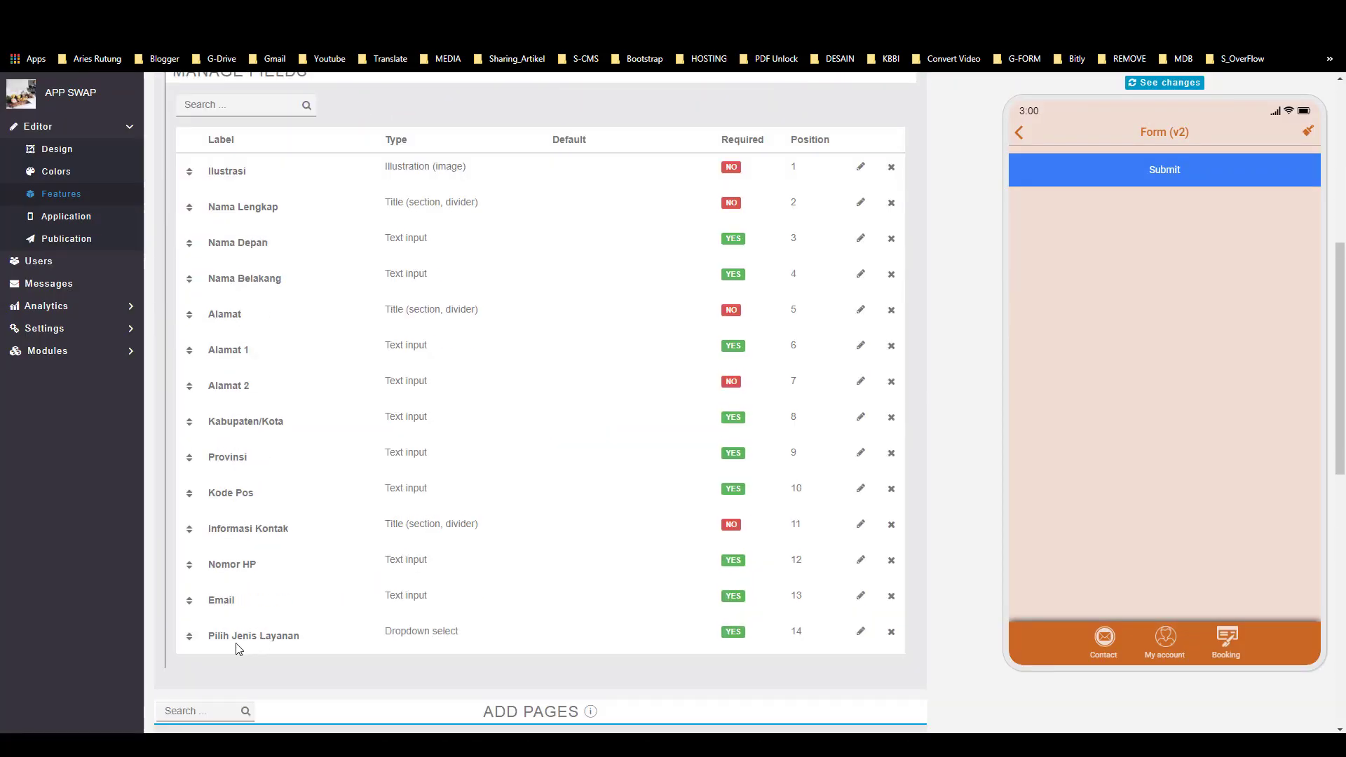
Step: Add and save a Title (section, divider) labelled "Jenis Layanan", following the finished Daftar form
{"action": "key", "text": "ctrl+Tab"}
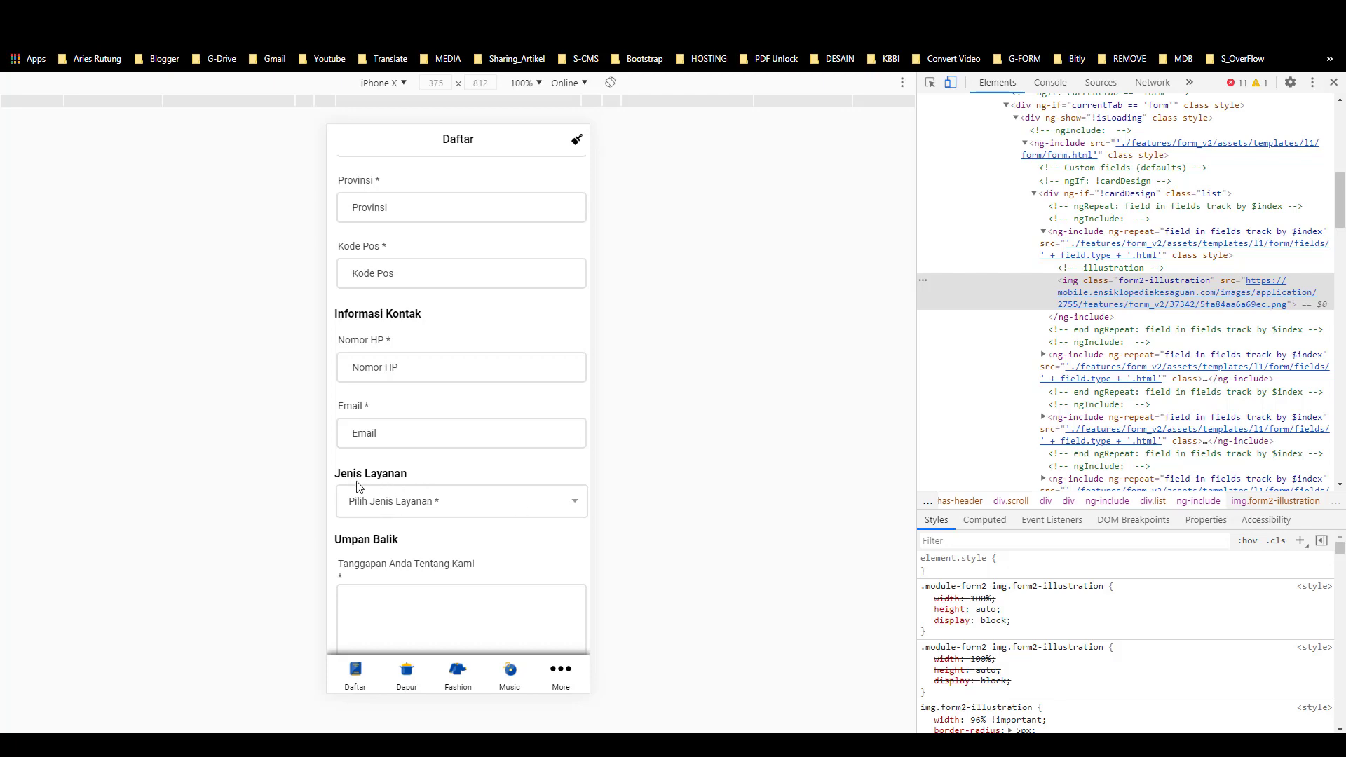
{"action": "key", "text": "alt+Tab"}
{"action": "scroll", "coordinate": [396, 234], "scroll_direction": "up", "scroll_amount": 3}
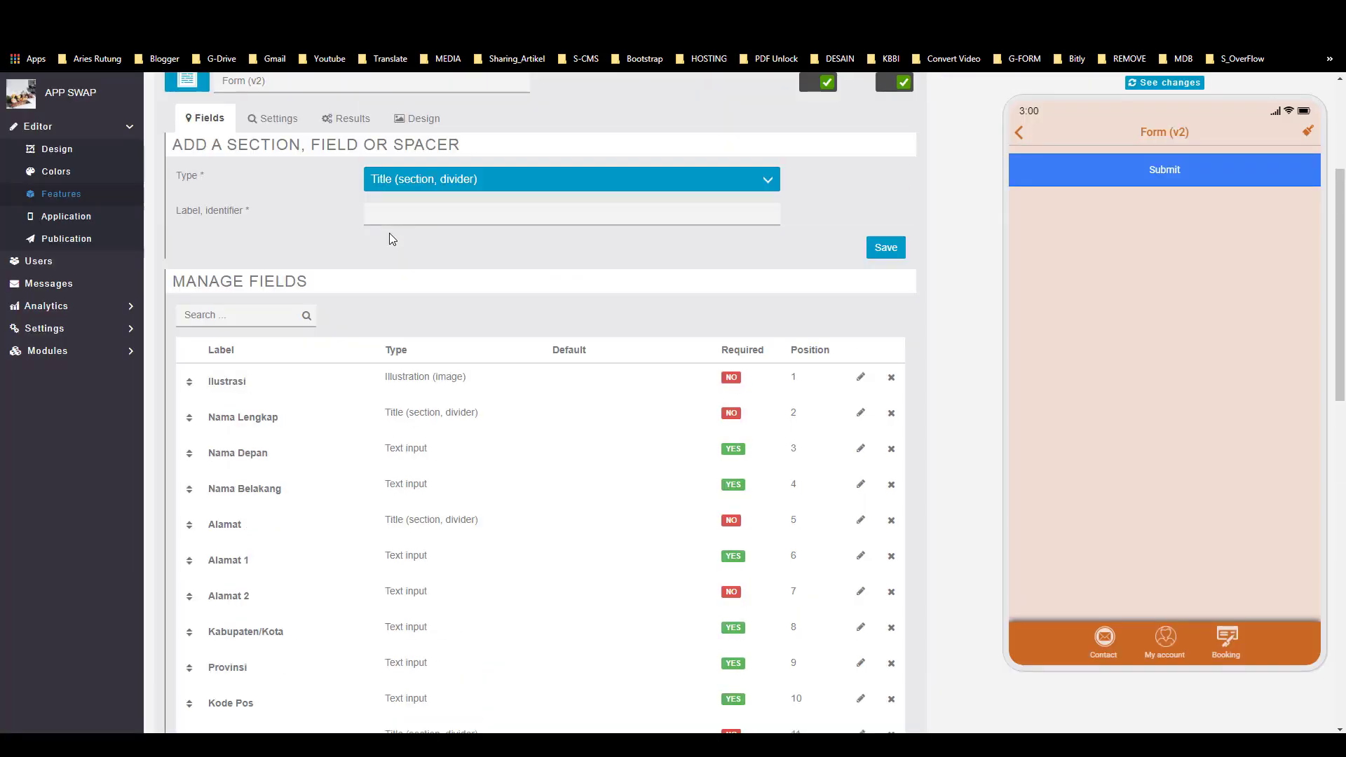
{"action": "left_click", "coordinate": [404, 219]}
{"action": "type", "text": "Jenis Layanan"}
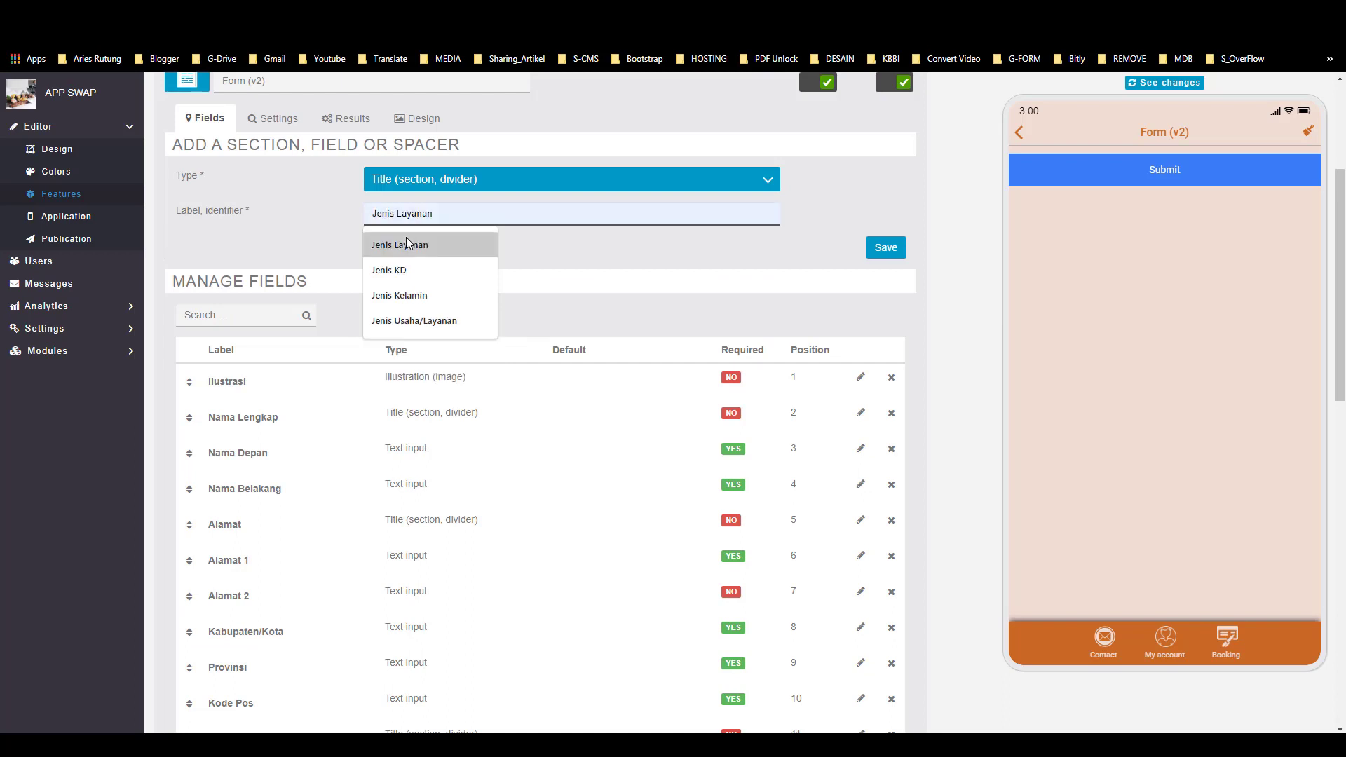
{"action": "left_click", "coordinate": [403, 244]}
{"action": "left_click", "coordinate": [883, 249]}
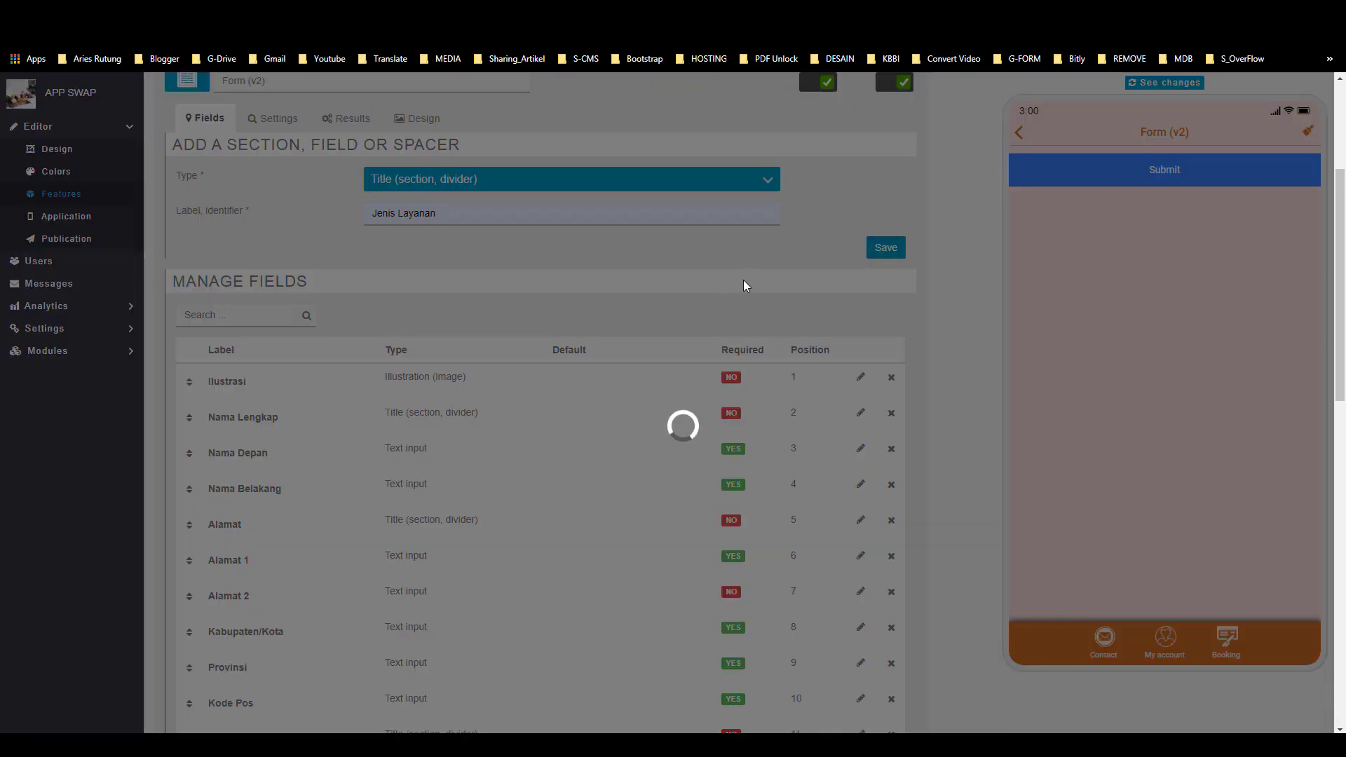
Step: Reorder the form fields so the "Jenis Layanan" title sits directly above the "Pilih Jenis Layanan" dropdown
{"action": "scroll", "coordinate": [512, 344], "scroll_direction": "down", "scroll_amount": 10}
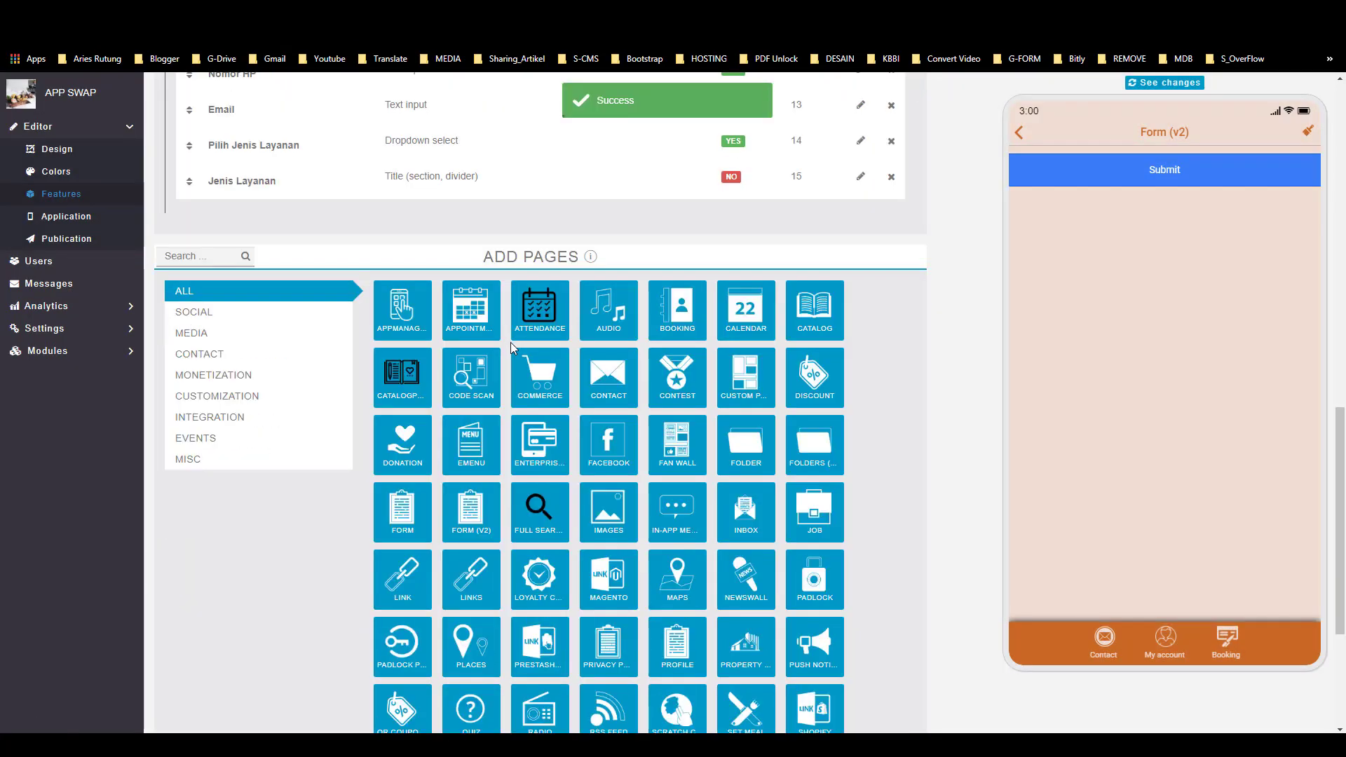
{"action": "scroll", "coordinate": [254, 382], "scroll_direction": "up", "scroll_amount": 3}
{"action": "scroll", "coordinate": [259, 361], "scroll_direction": "up", "scroll_amount": 1}
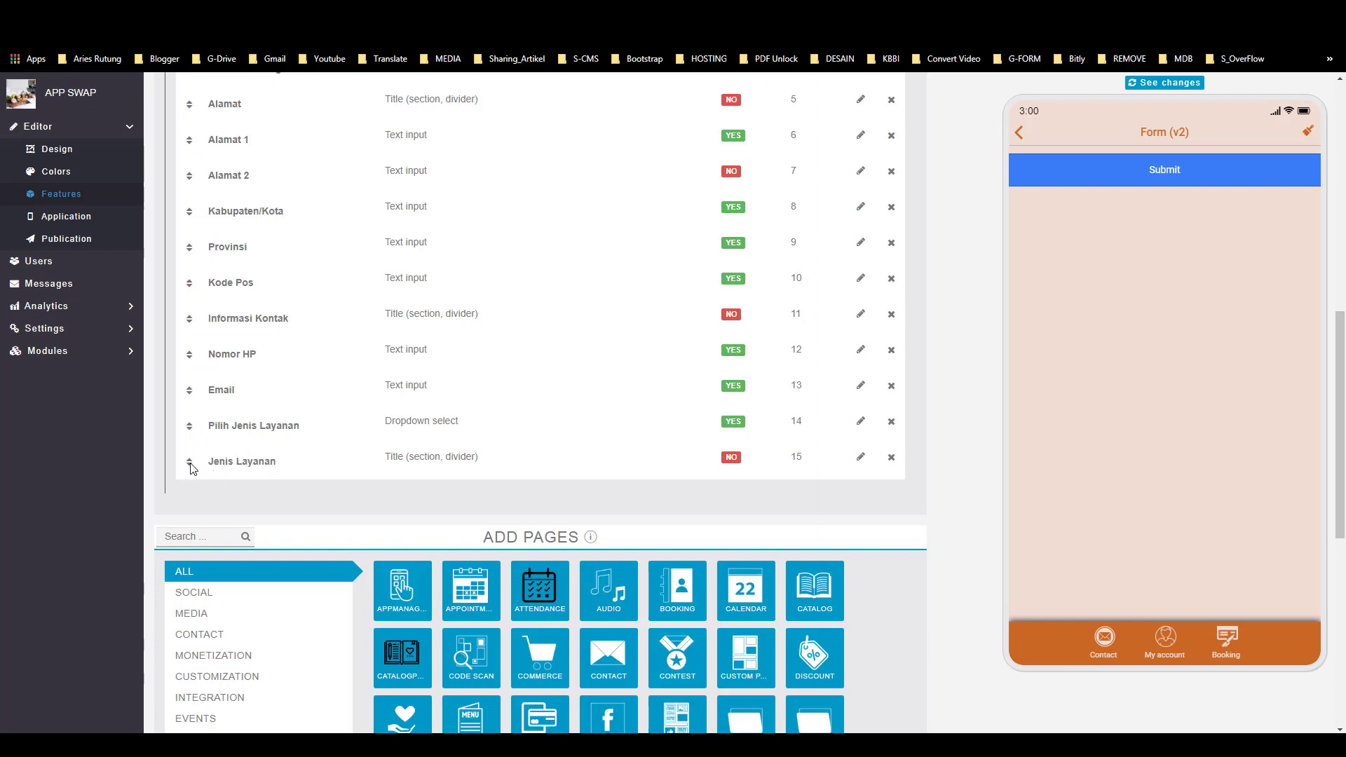
{"action": "left_click_drag", "start_coordinate": [190, 463], "coordinate": [196, 424]}
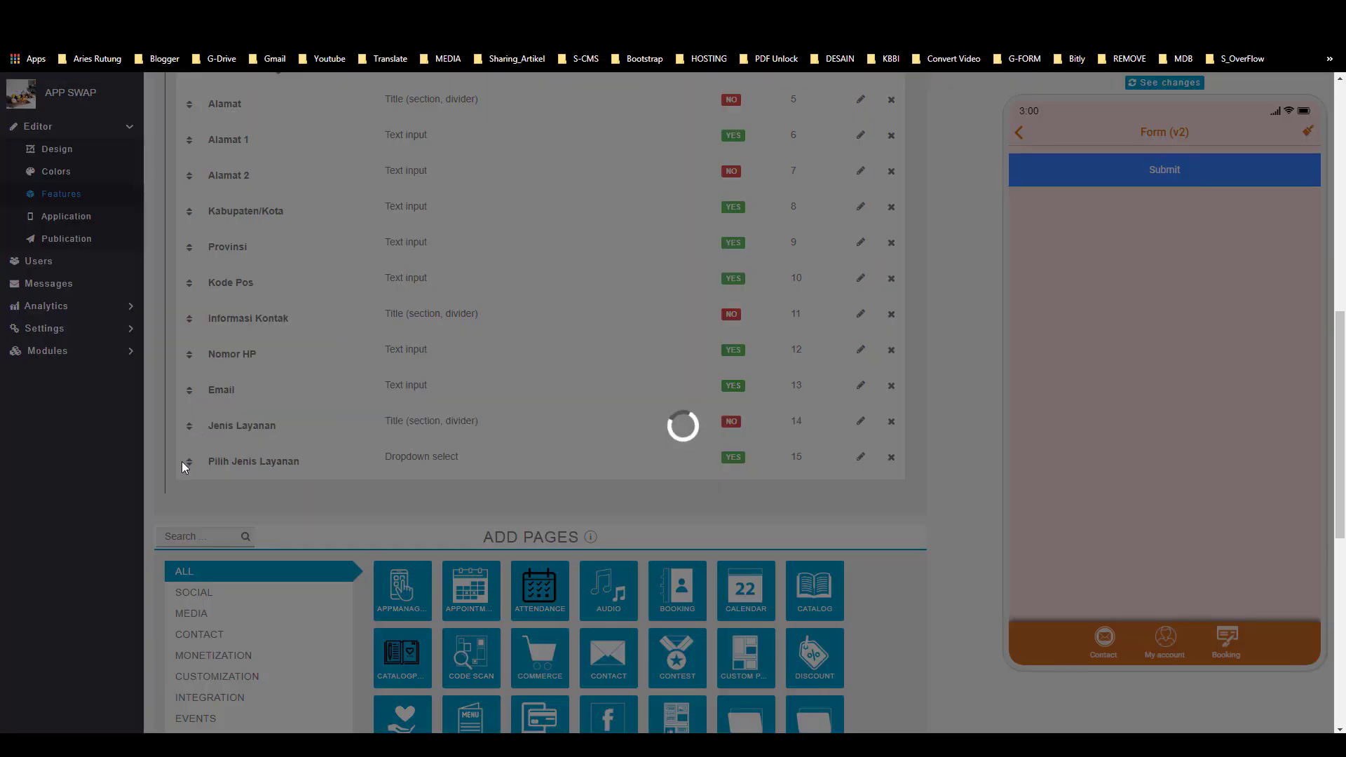
Step: Check the next section of the finished Daftar form and add a matching Title (section, divider) labelled "Umpan Balik"
{"action": "scroll", "coordinate": [434, 391], "scroll_direction": "up", "scroll_amount": 5}
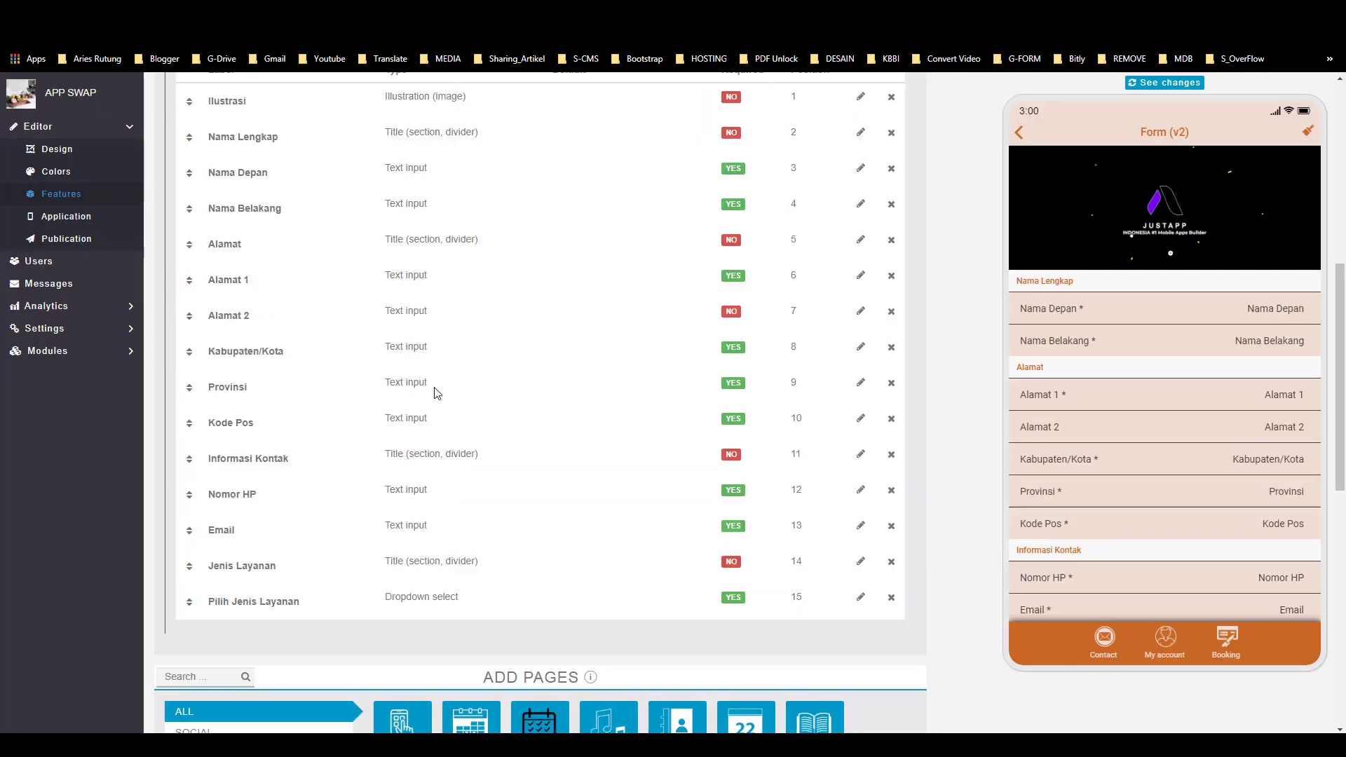
{"action": "scroll", "coordinate": [434, 389], "scroll_direction": "up", "scroll_amount": 5}
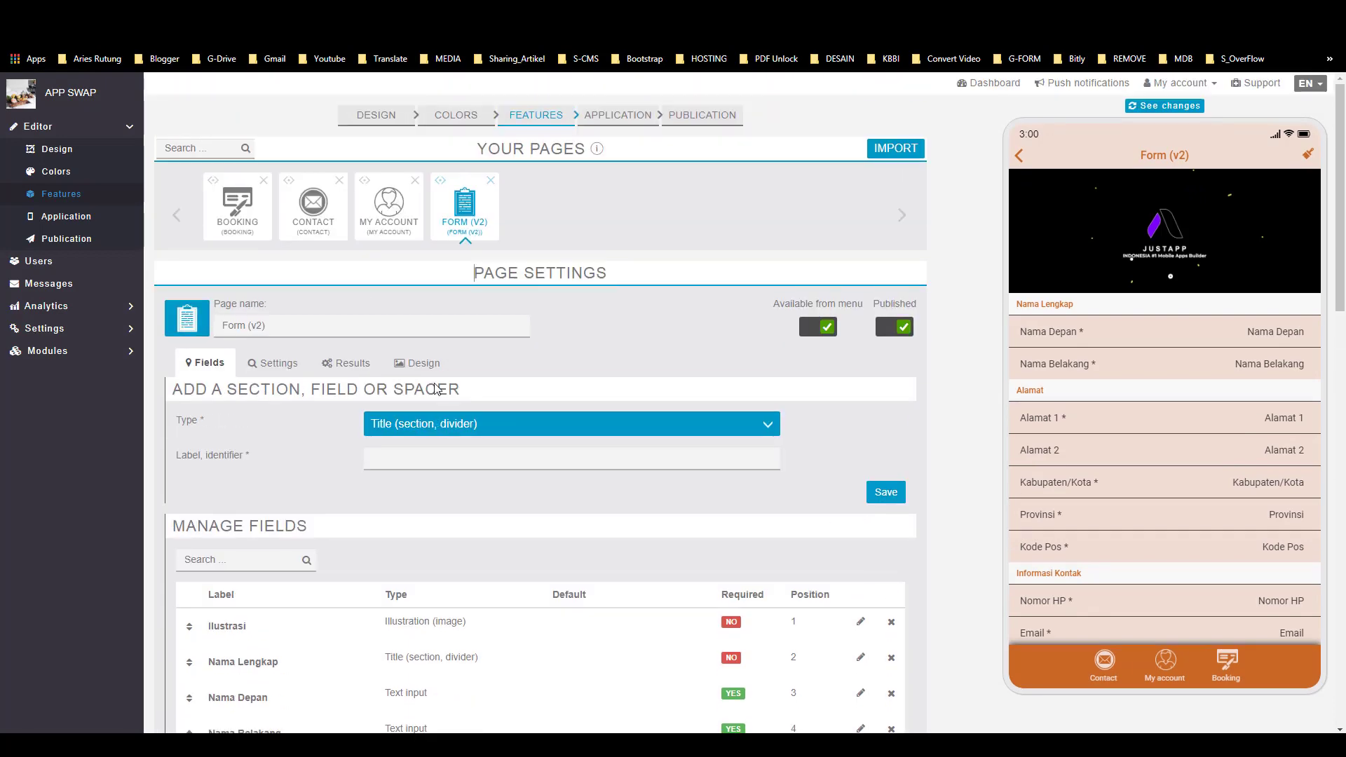
{"action": "key", "text": "alt+Tab"}
{"action": "scroll", "coordinate": [412, 498], "scroll_direction": "down", "scroll_amount": 1}
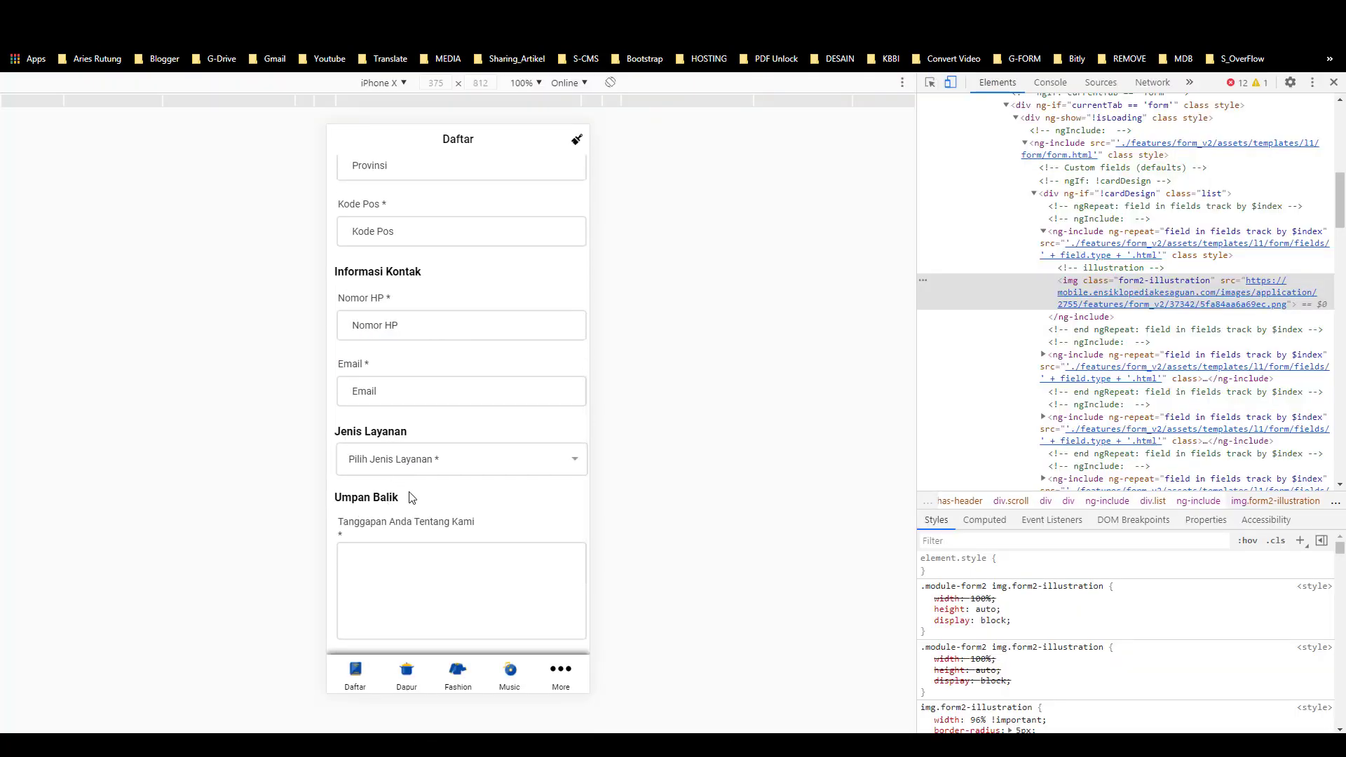
{"action": "scroll", "coordinate": [354, 512], "scroll_direction": "down", "scroll_amount": 1}
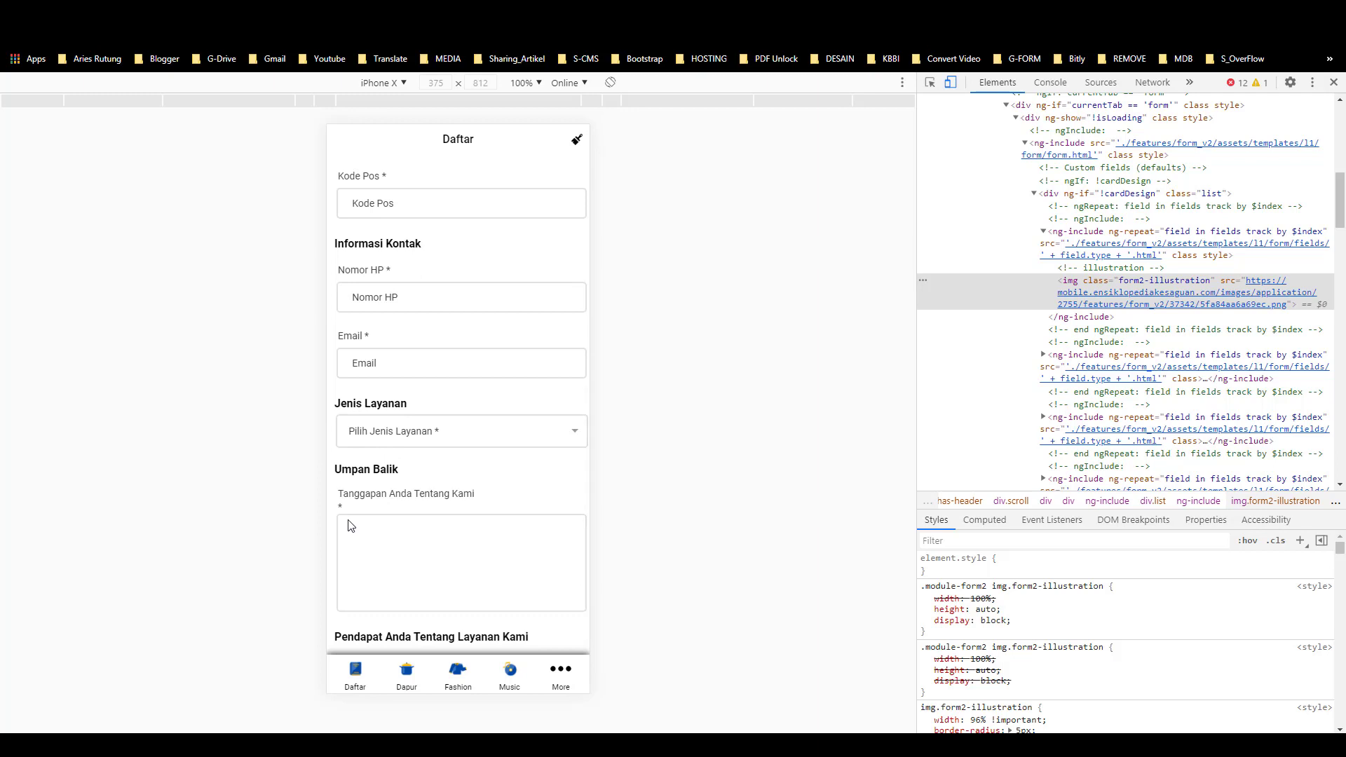
{"action": "left_click", "coordinate": [352, 528]}
{"action": "scroll", "coordinate": [354, 533], "scroll_direction": "down", "scroll_amount": 2}
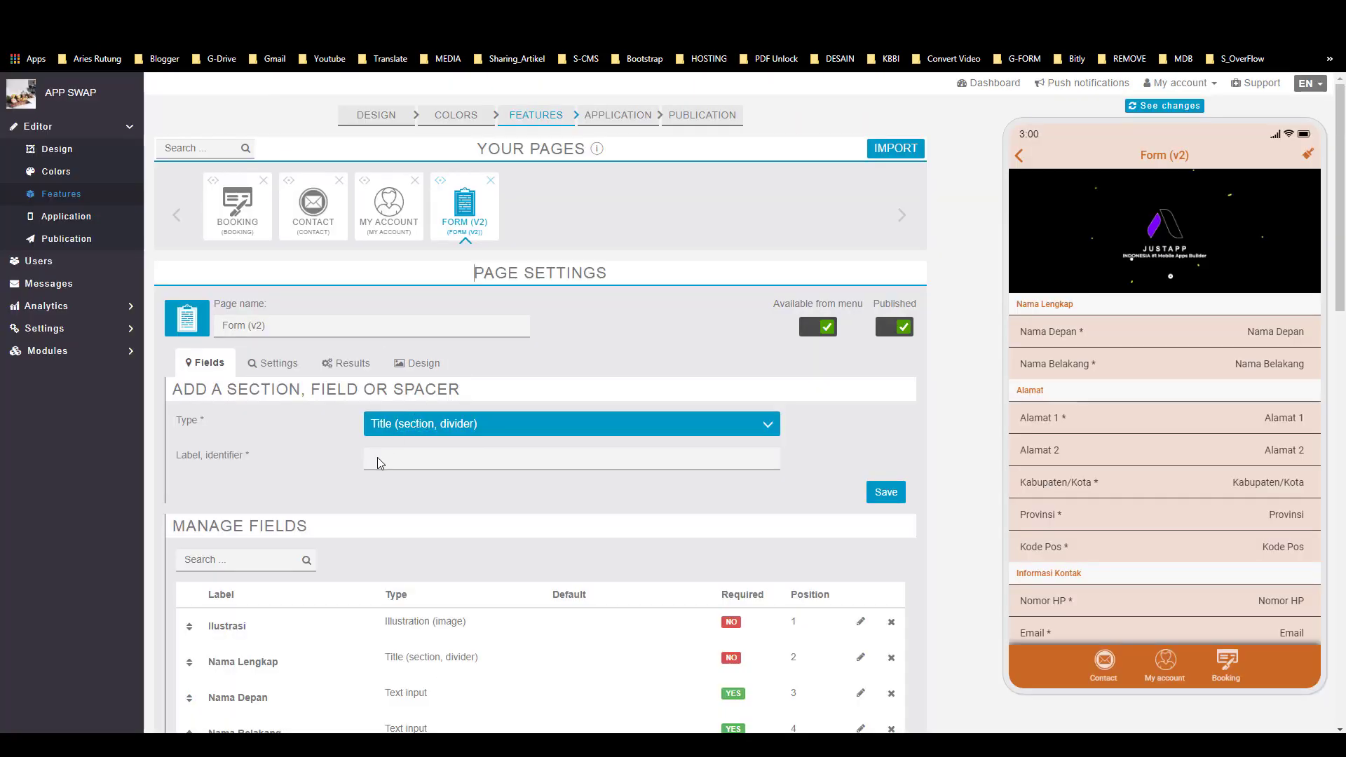
{"action": "left_click", "coordinate": [386, 464]}
{"action": "type", "text": "Ump"}
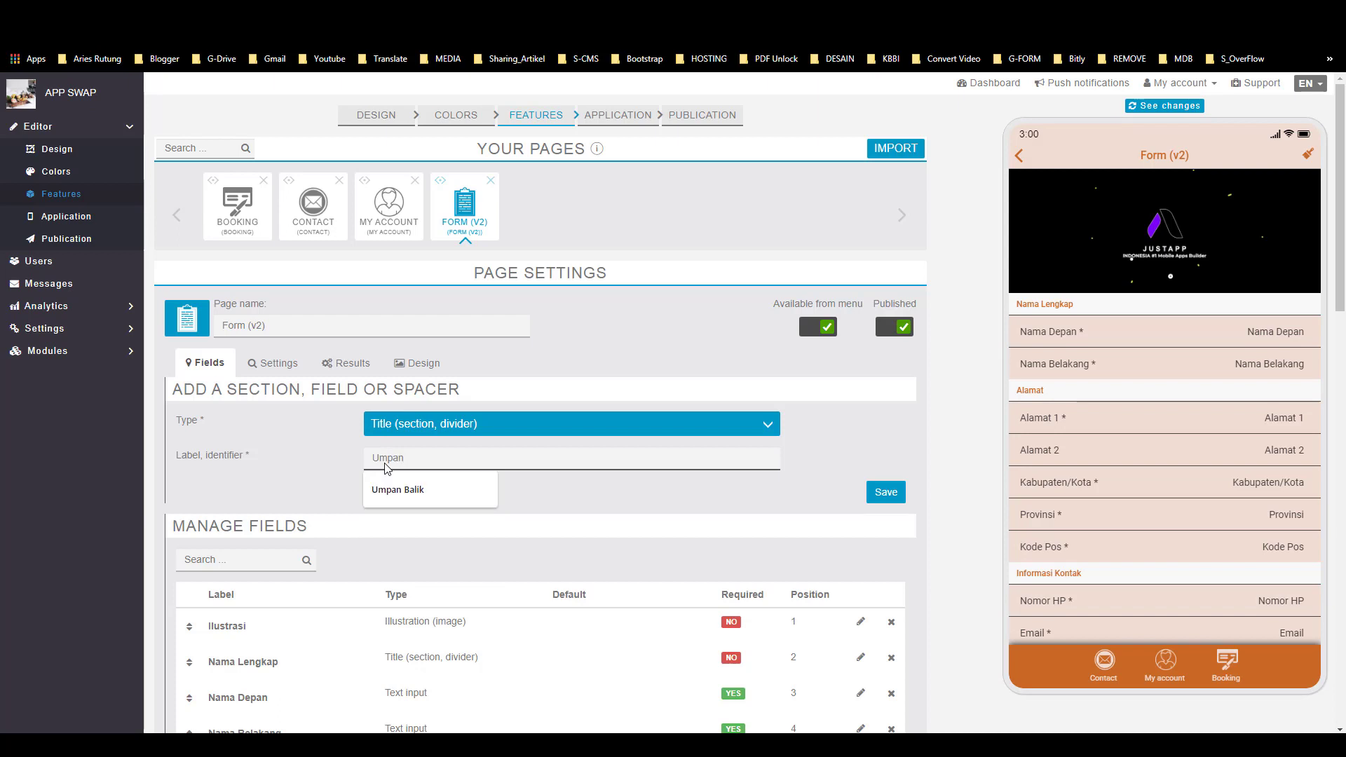
{"action": "type", "text": "an"}
{"action": "left_click", "coordinate": [390, 490]}
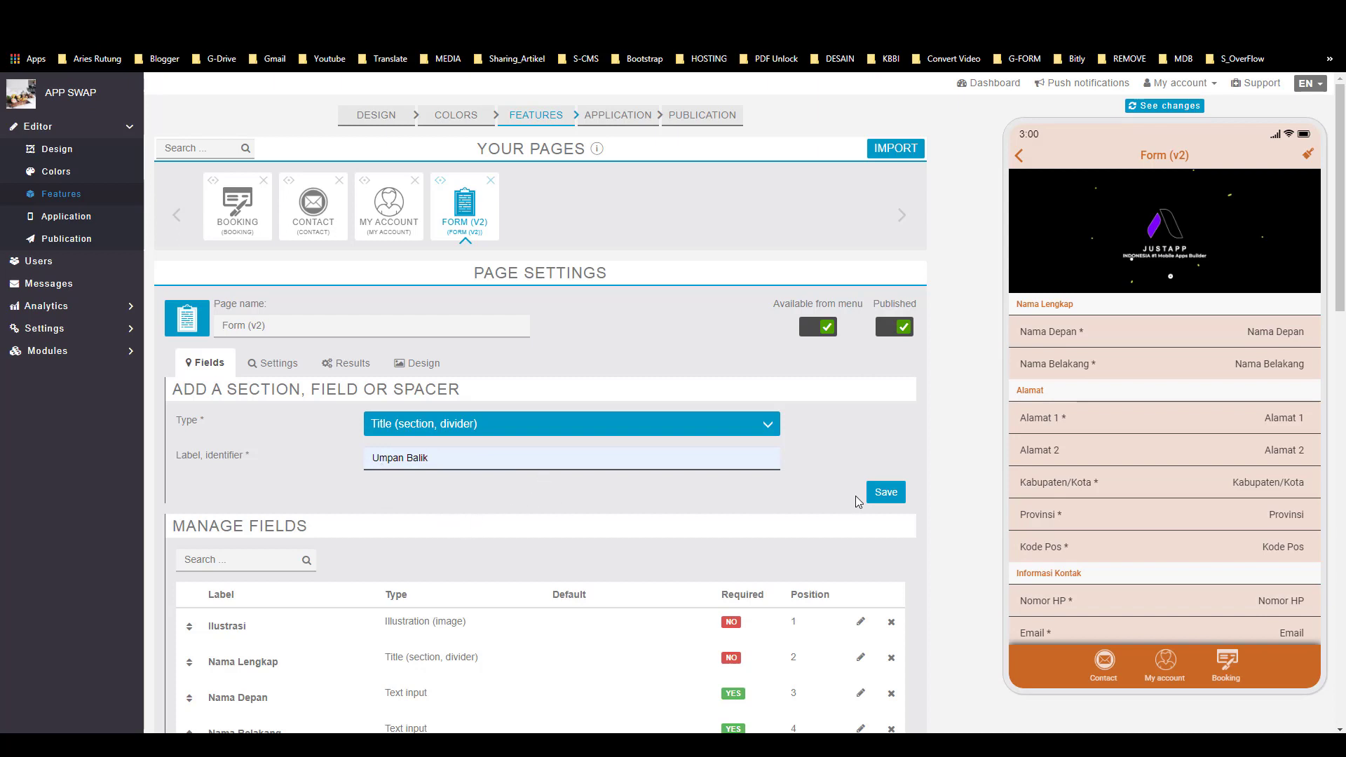
{"action": "left_click", "coordinate": [884, 492]}
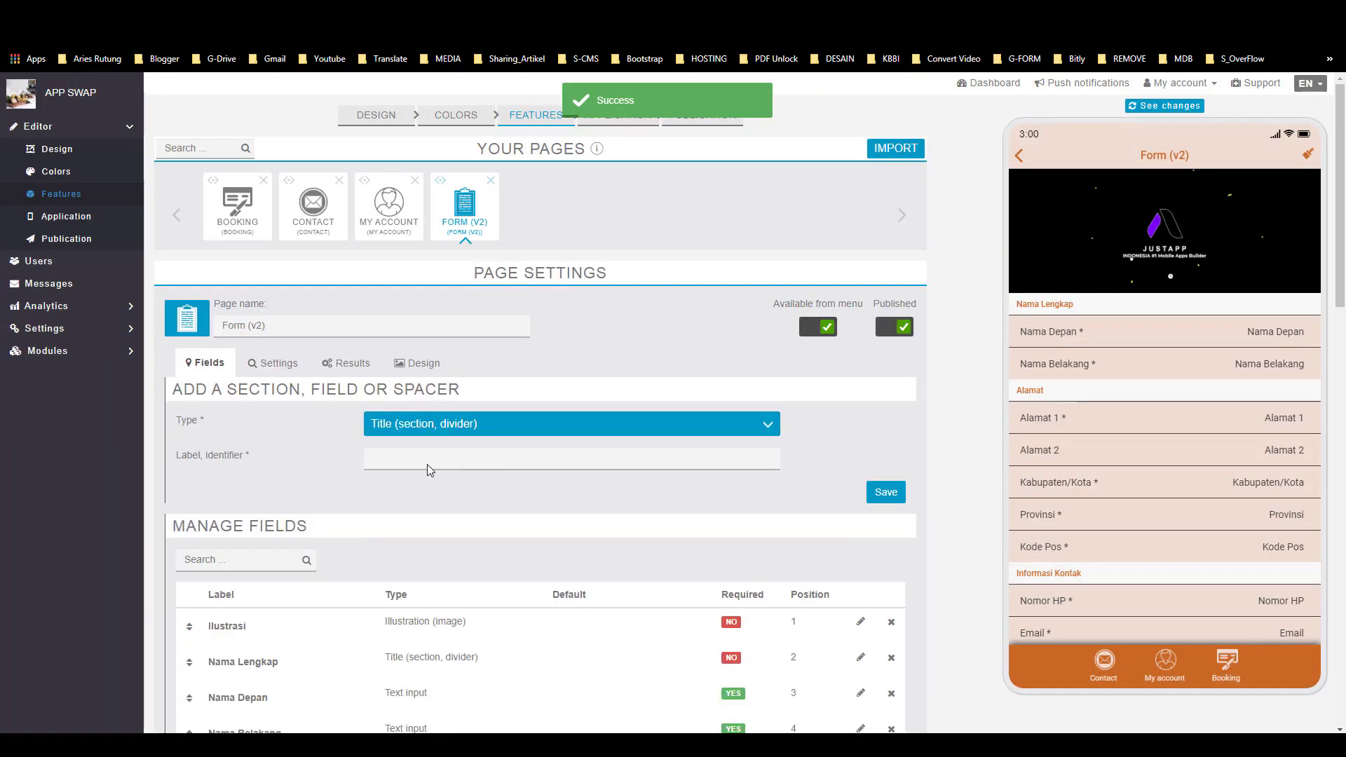
Step: Add and save a required Textarea field labelled "Silakan isi tanggapan Anda"
{"action": "left_click", "coordinate": [454, 423]}
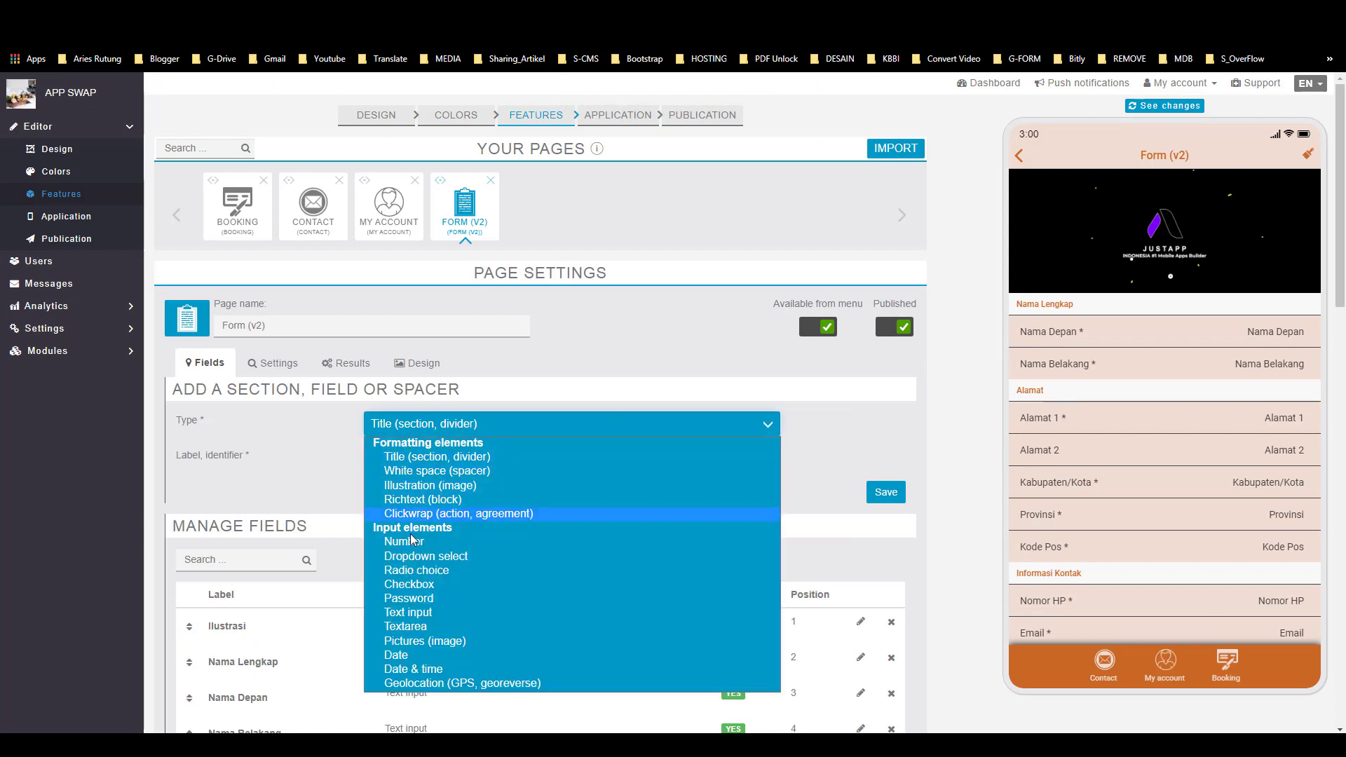
{"action": "left_click", "coordinate": [403, 626]}
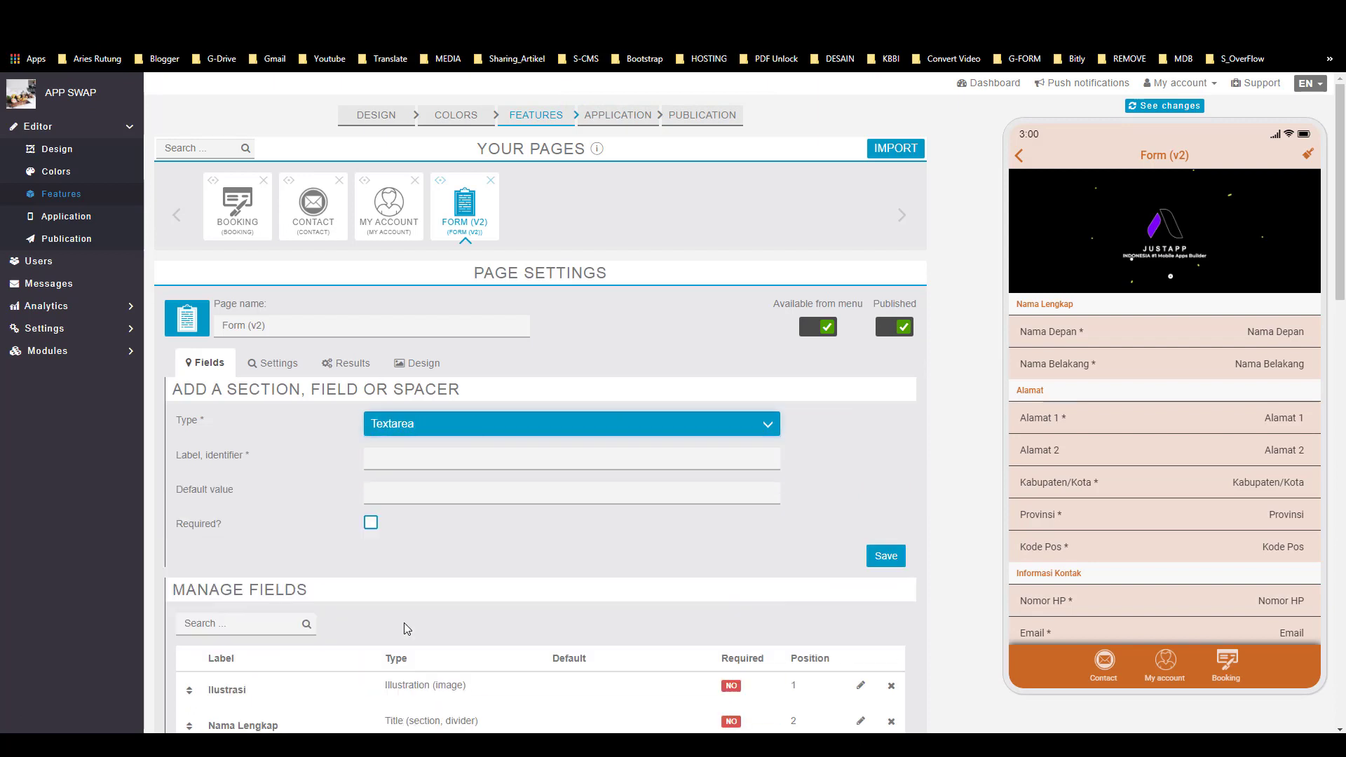
{"action": "left_click", "coordinate": [393, 461]}
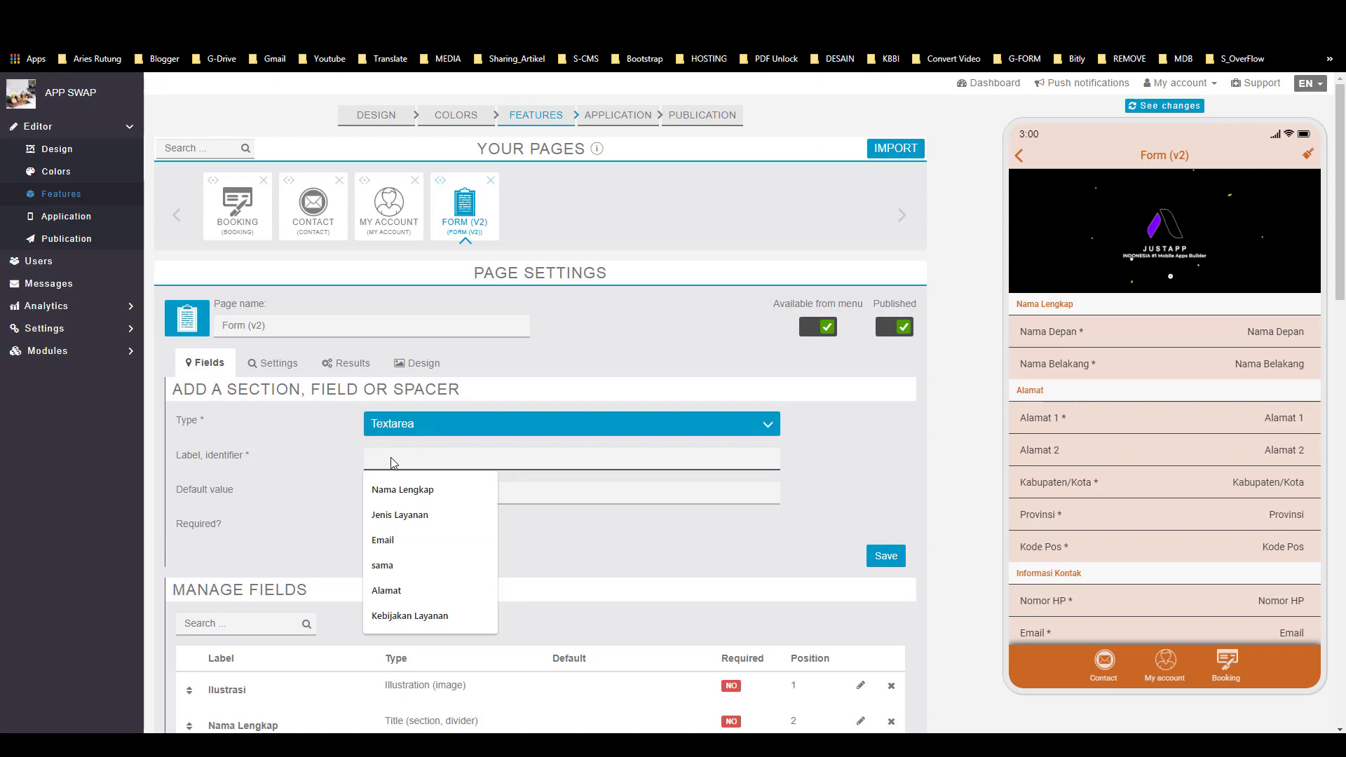
{"action": "type", "text": "S"}
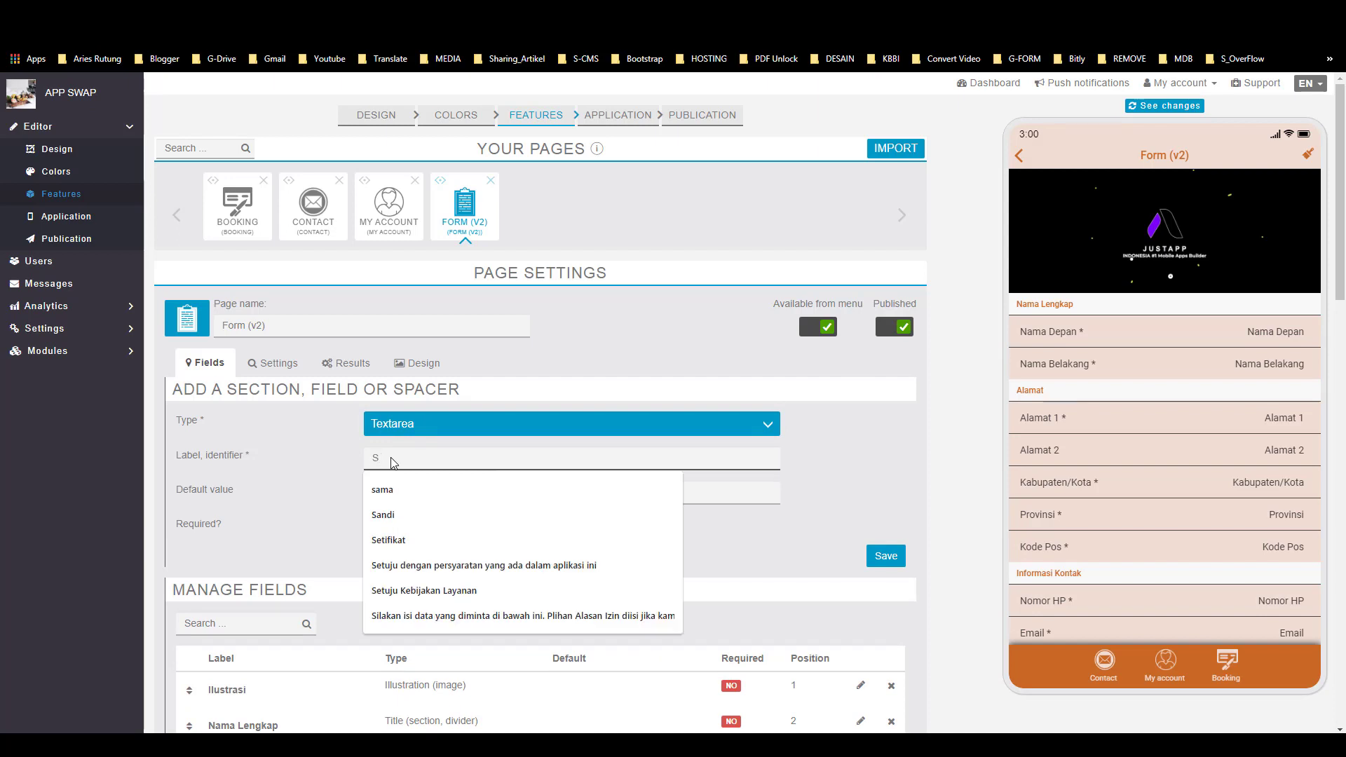
{"action": "type", "text": "ilakan"}
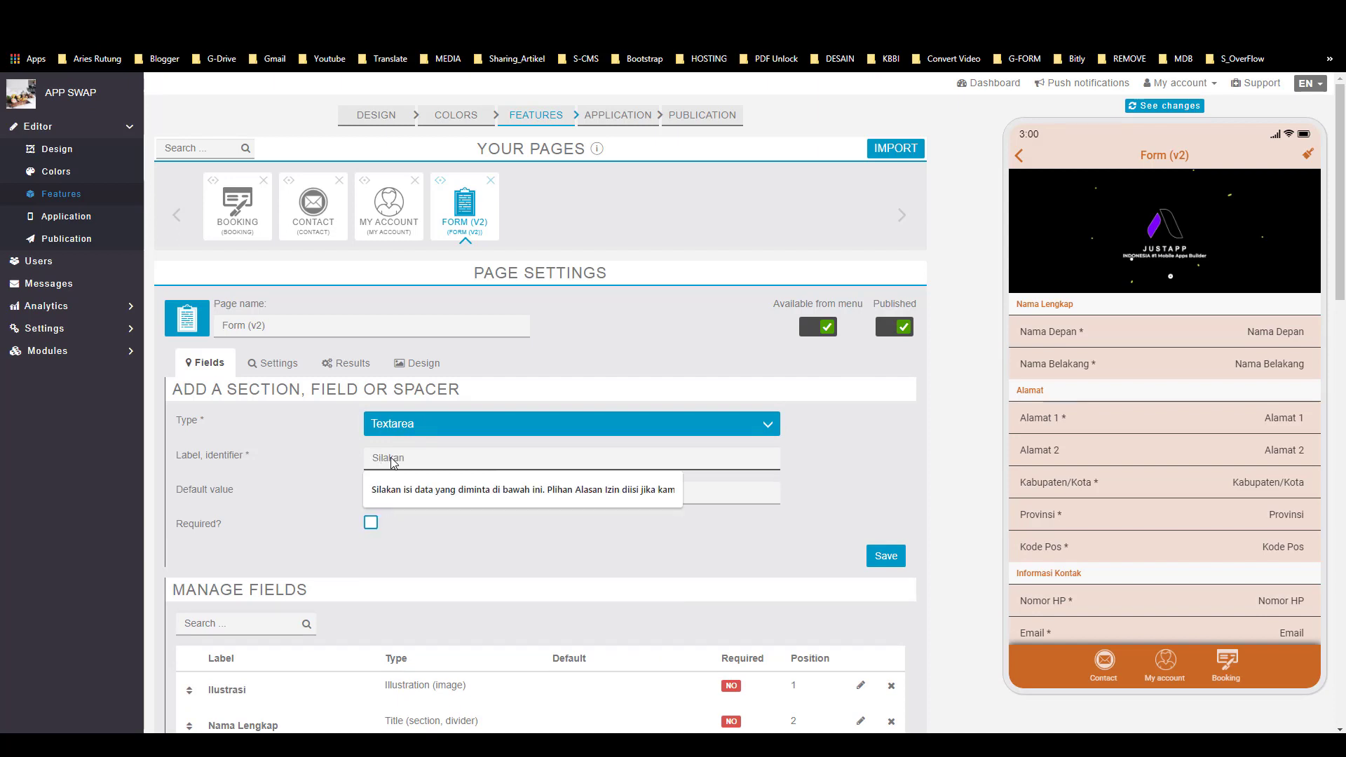
{"action": "type", "text": " isi"}
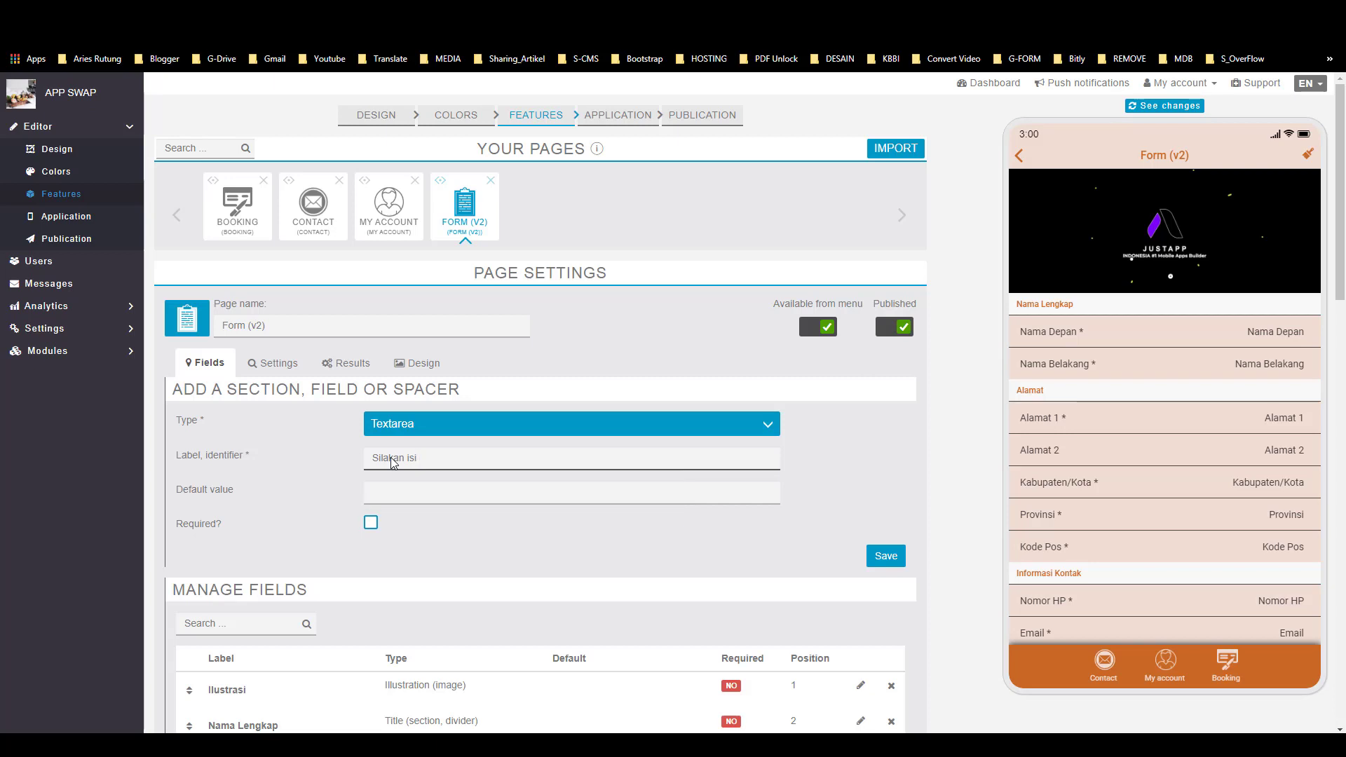
{"action": "type", "text": " tanggapan Anda"}
{"action": "left_click", "coordinate": [318, 524]}
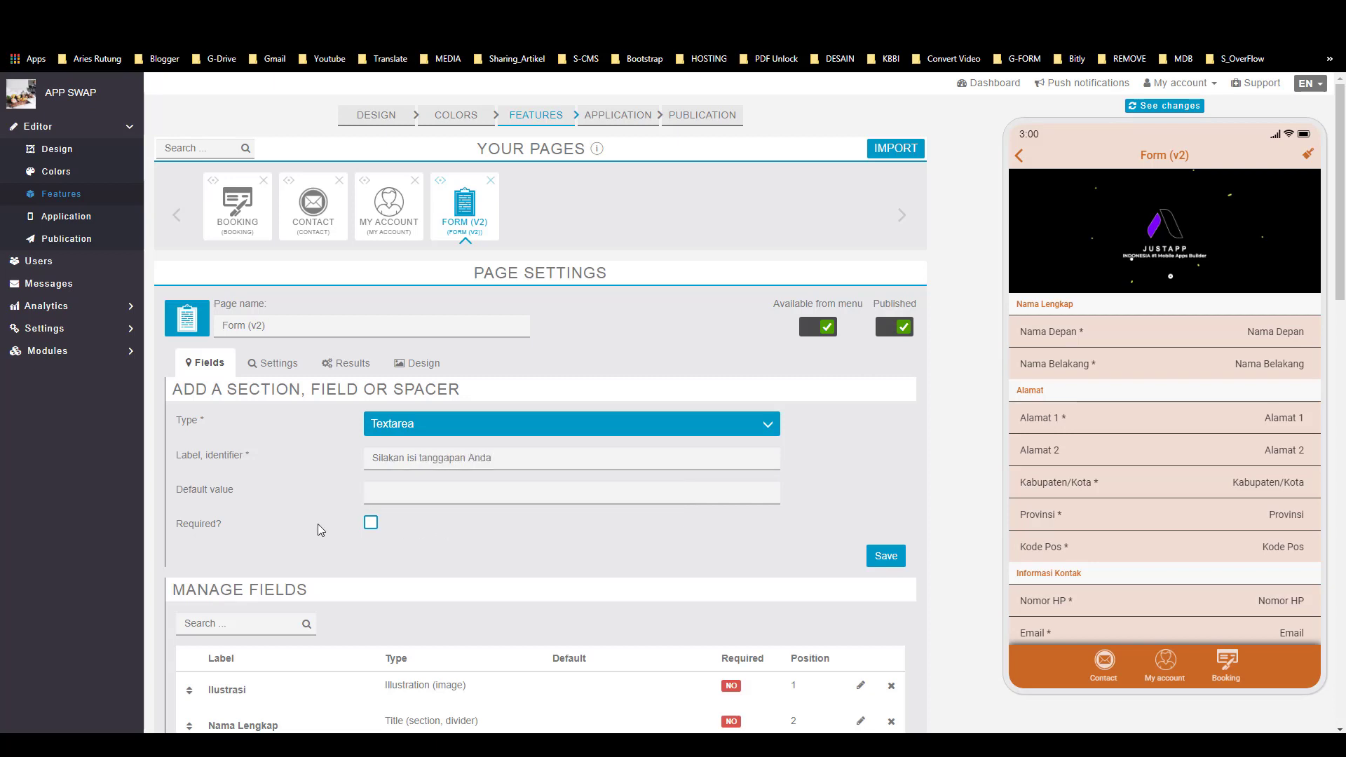
{"action": "left_click", "coordinate": [370, 523]}
{"action": "left_click", "coordinate": [885, 556]}
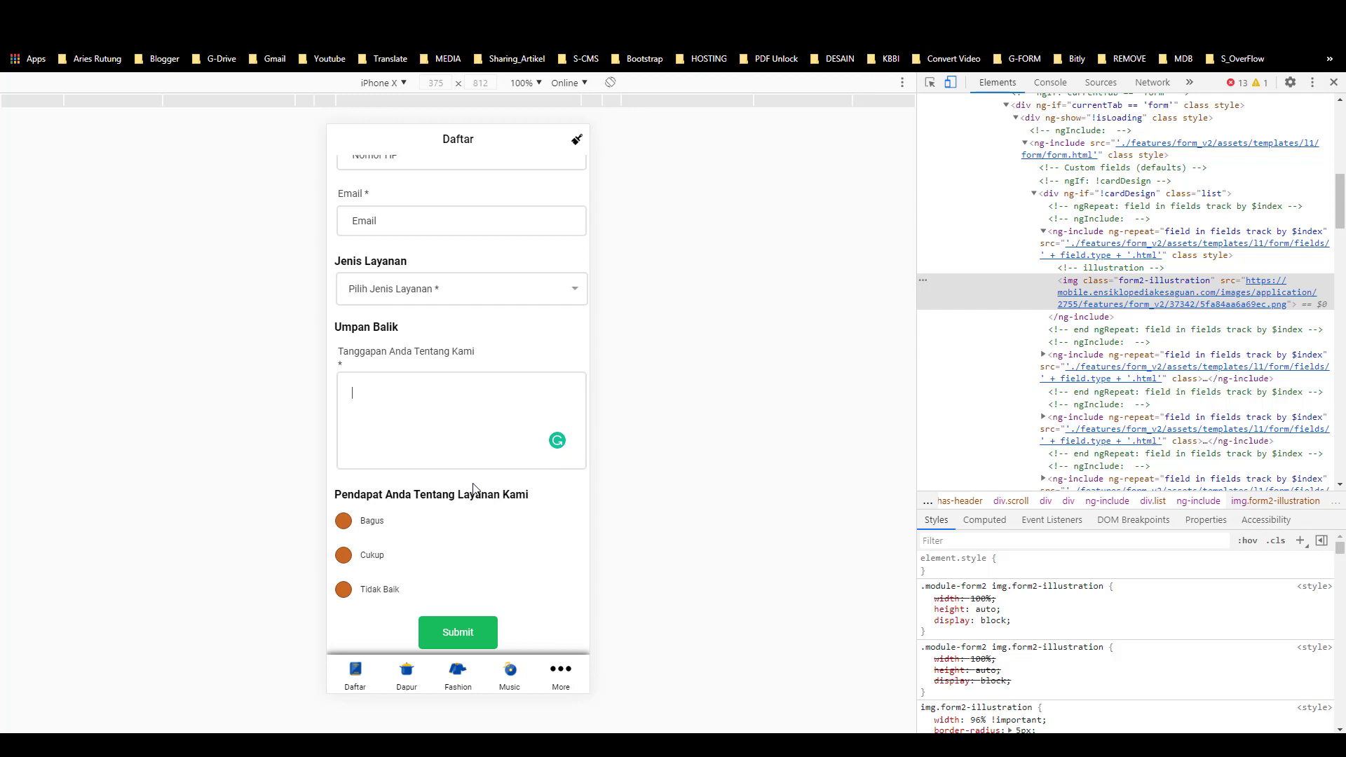
Step: Add and save a Title (section, divider) labelled "Penilaian Anda terhadap layanan kami" for the form's rating section
{"action": "left_click", "coordinate": [353, 449]}
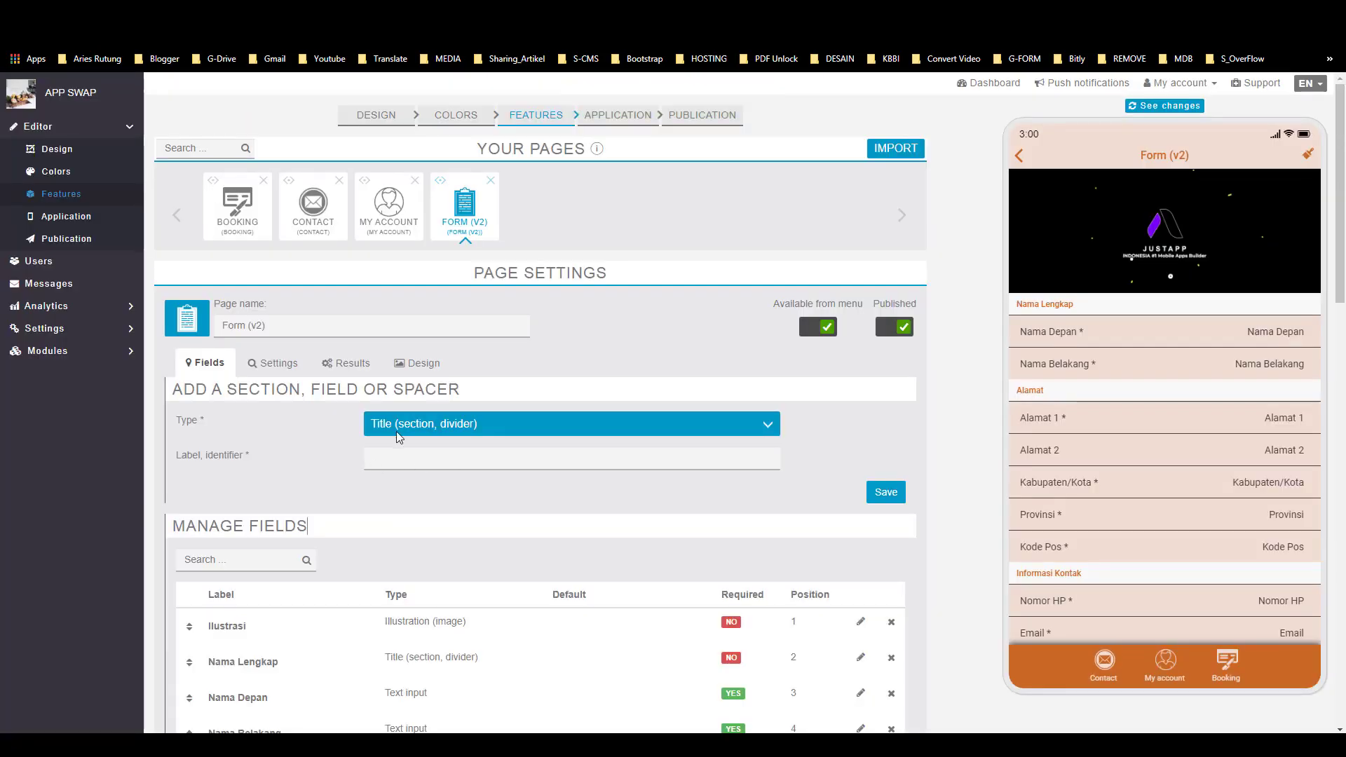
{"action": "left_click", "coordinate": [384, 460]}
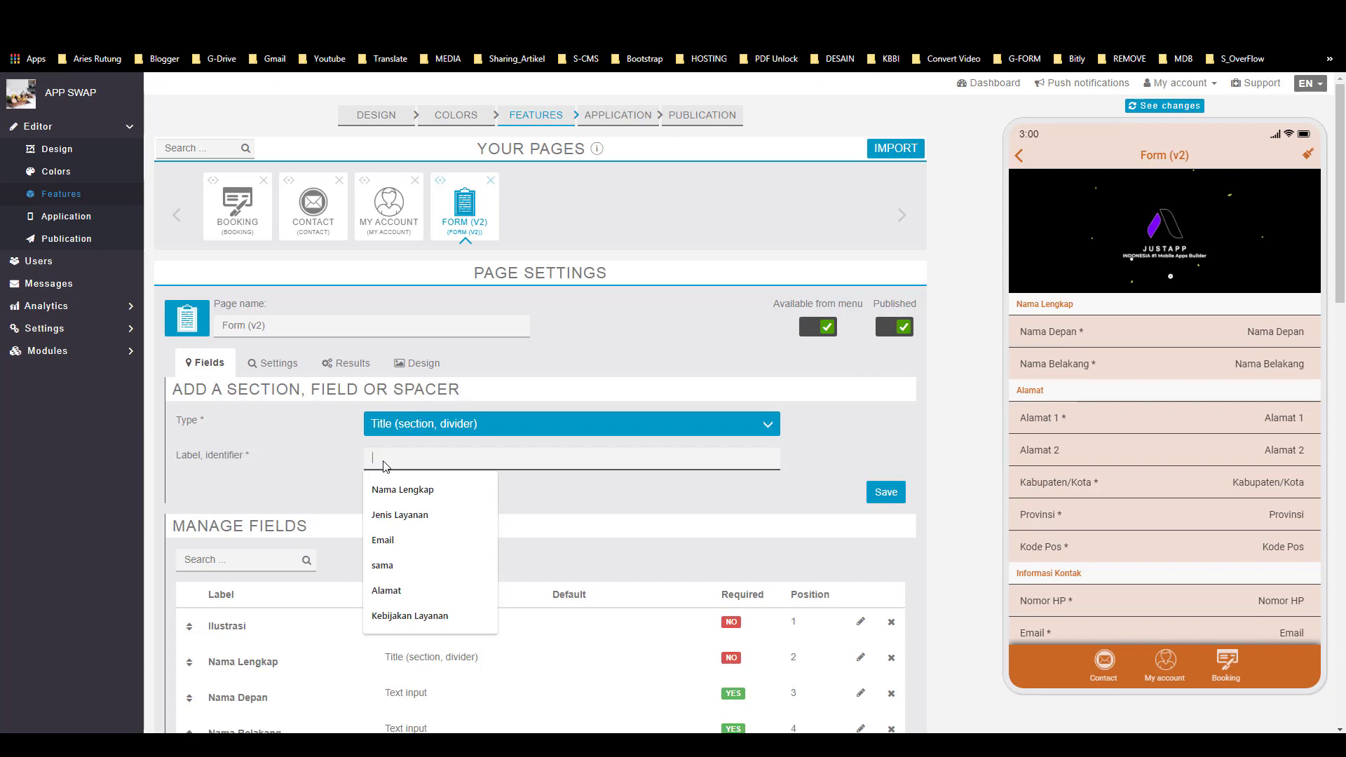
{"action": "type", "text": "Penilaian A"}
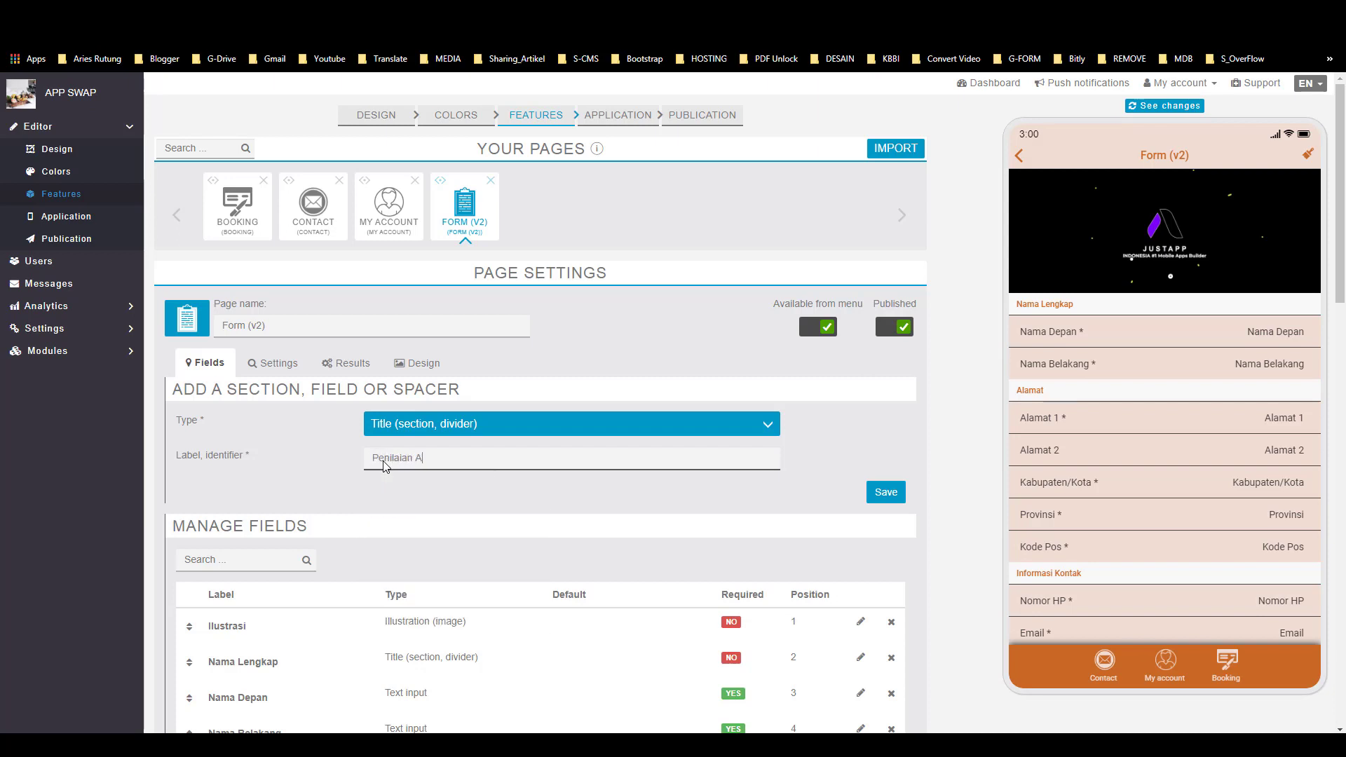
{"action": "type", "text": "nda terhadap layanan kami"}
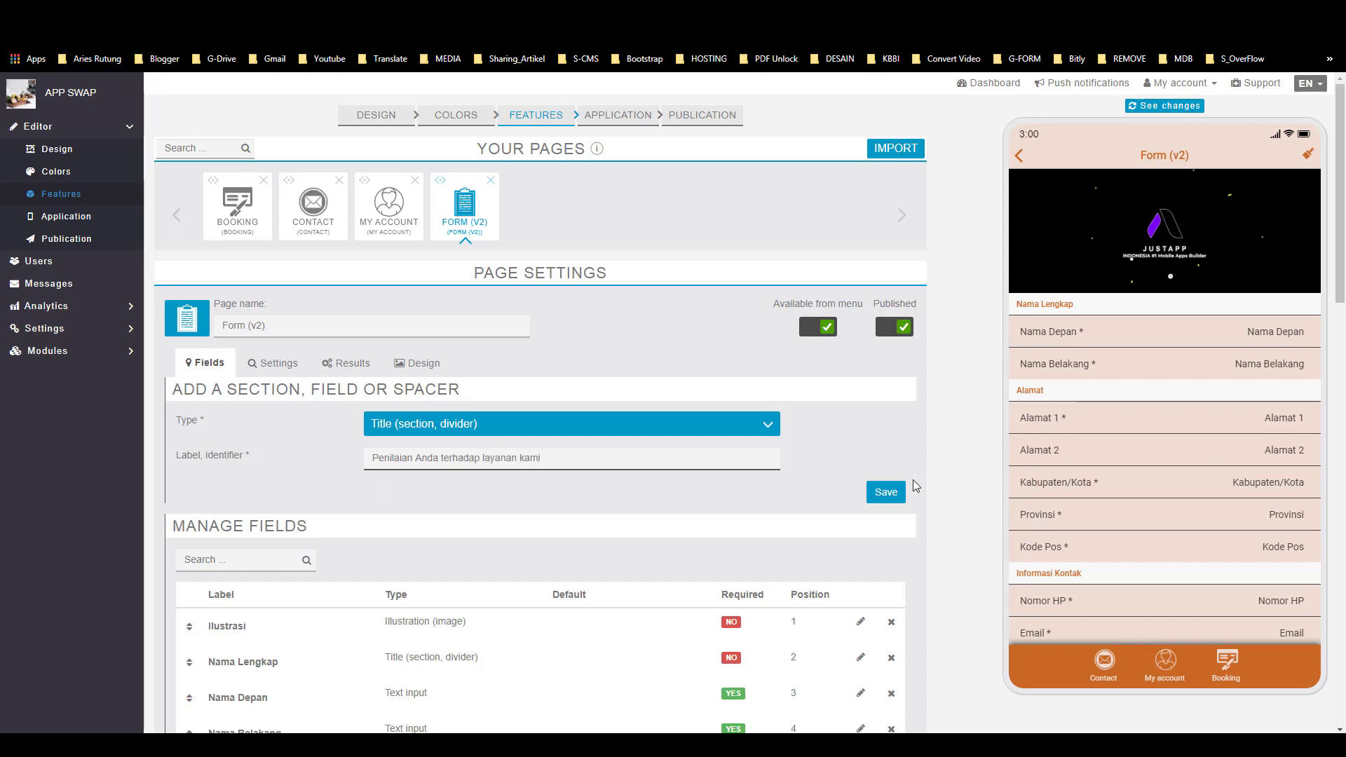
{"action": "left_click", "coordinate": [886, 492]}
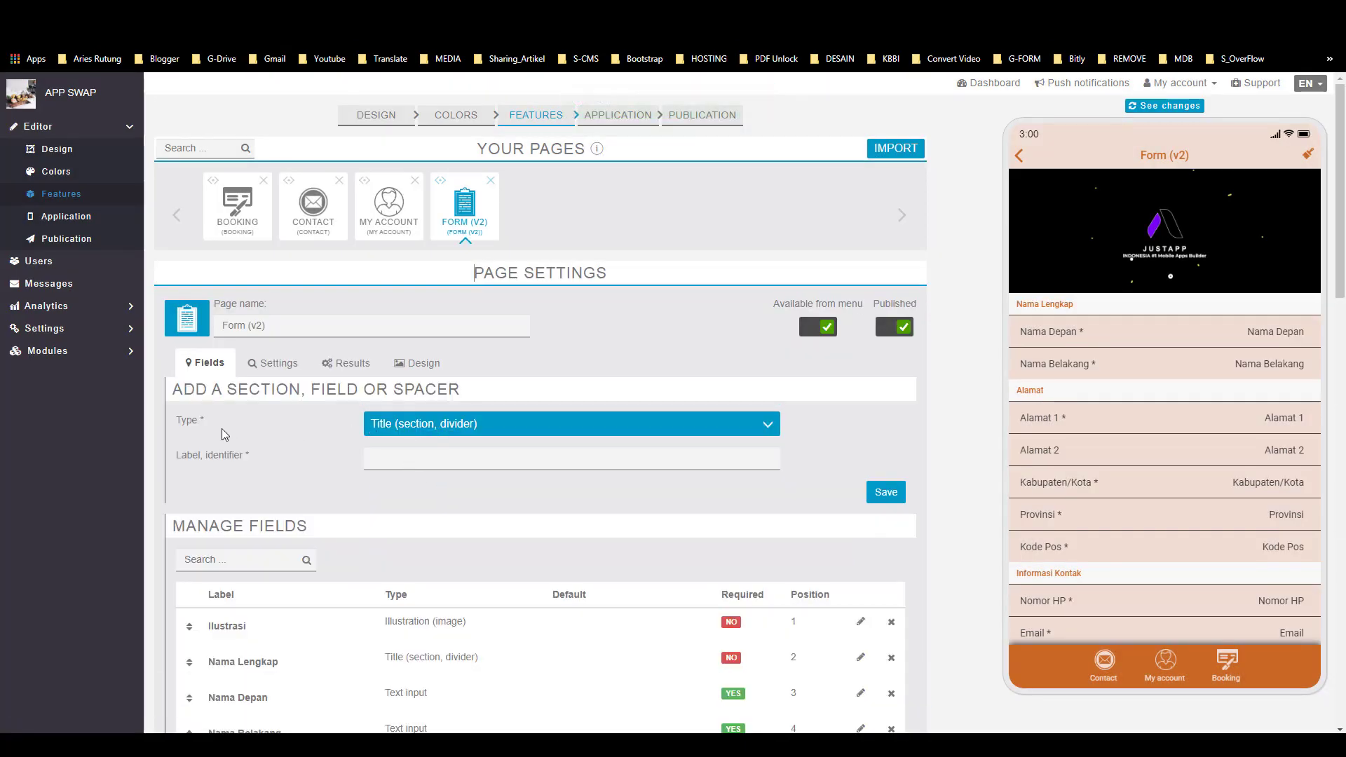
Step: Add and save a Checkbox field labelled "Bagus" as the first rating option
{"action": "left_click", "coordinate": [411, 428]}
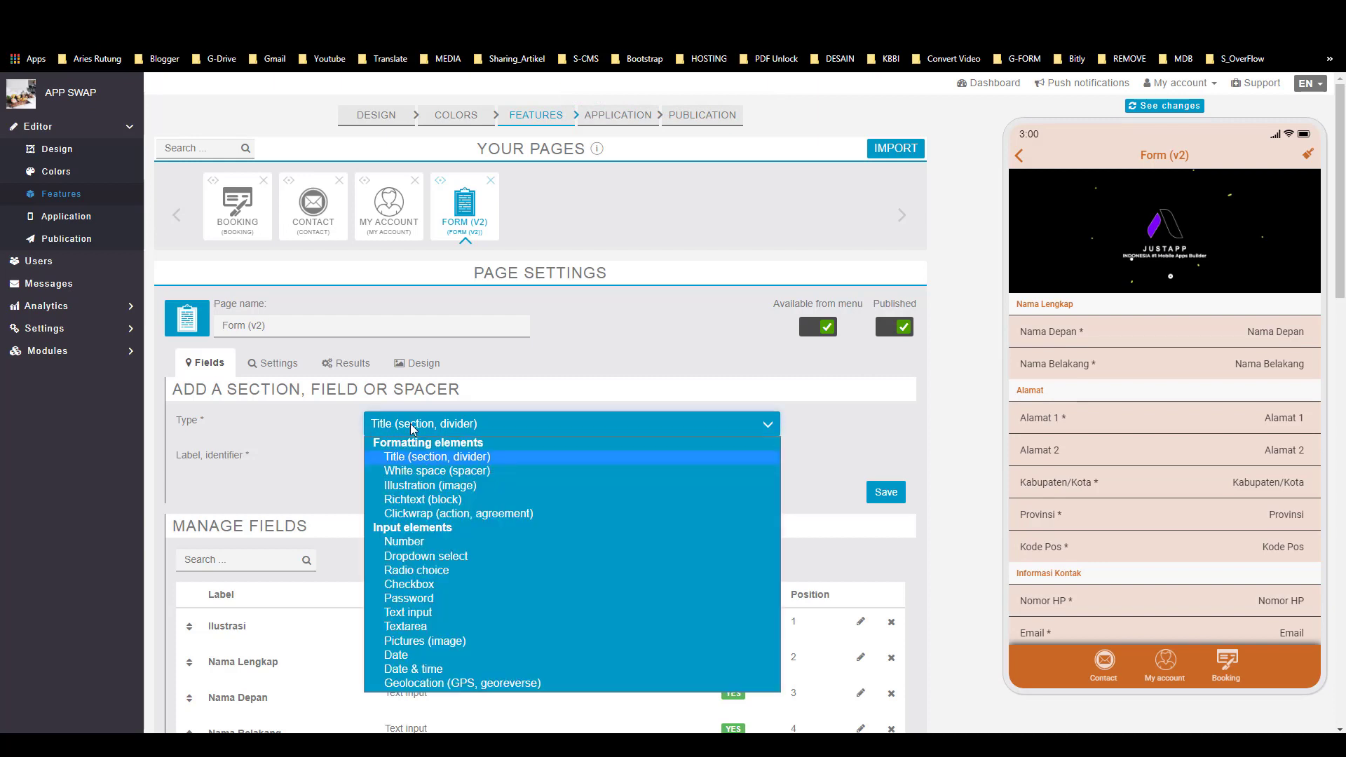
{"action": "left_click", "coordinate": [410, 584]}
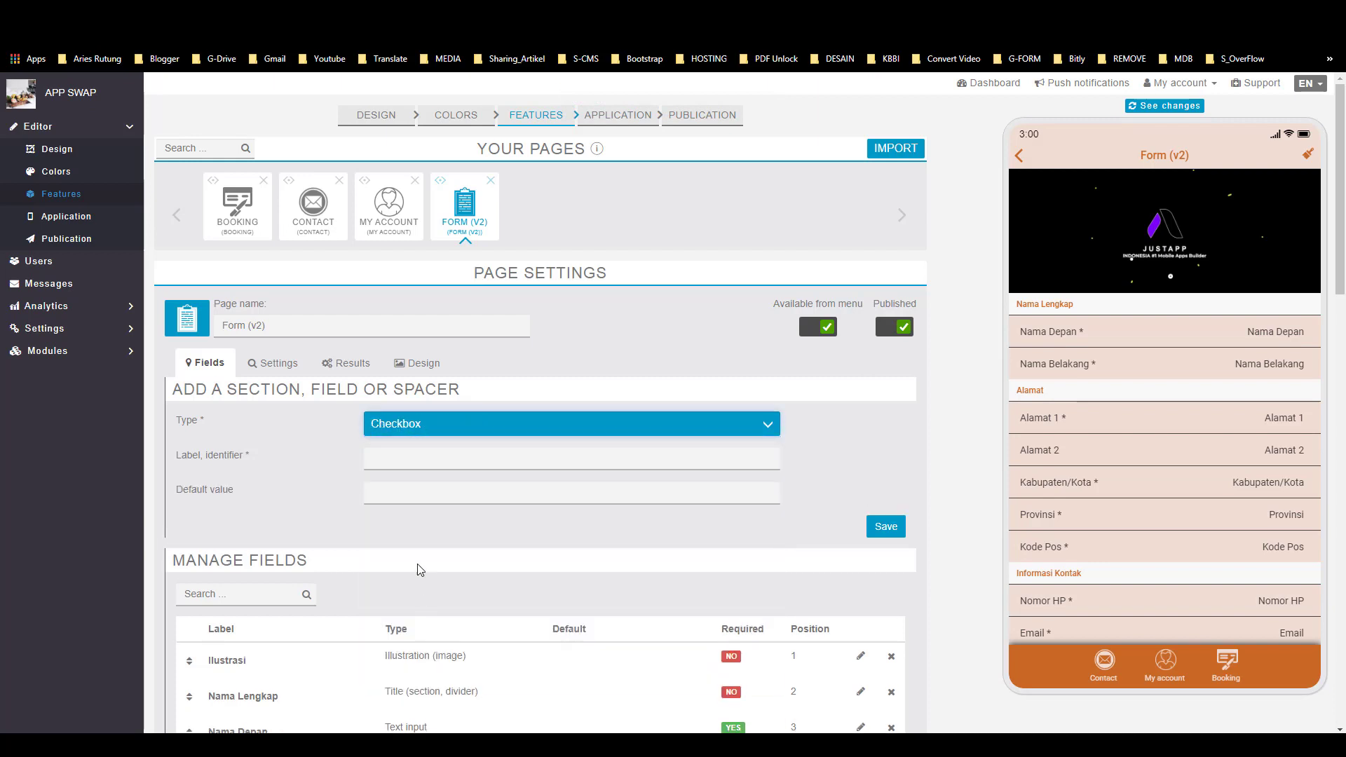
{"action": "left_click", "coordinate": [400, 467]}
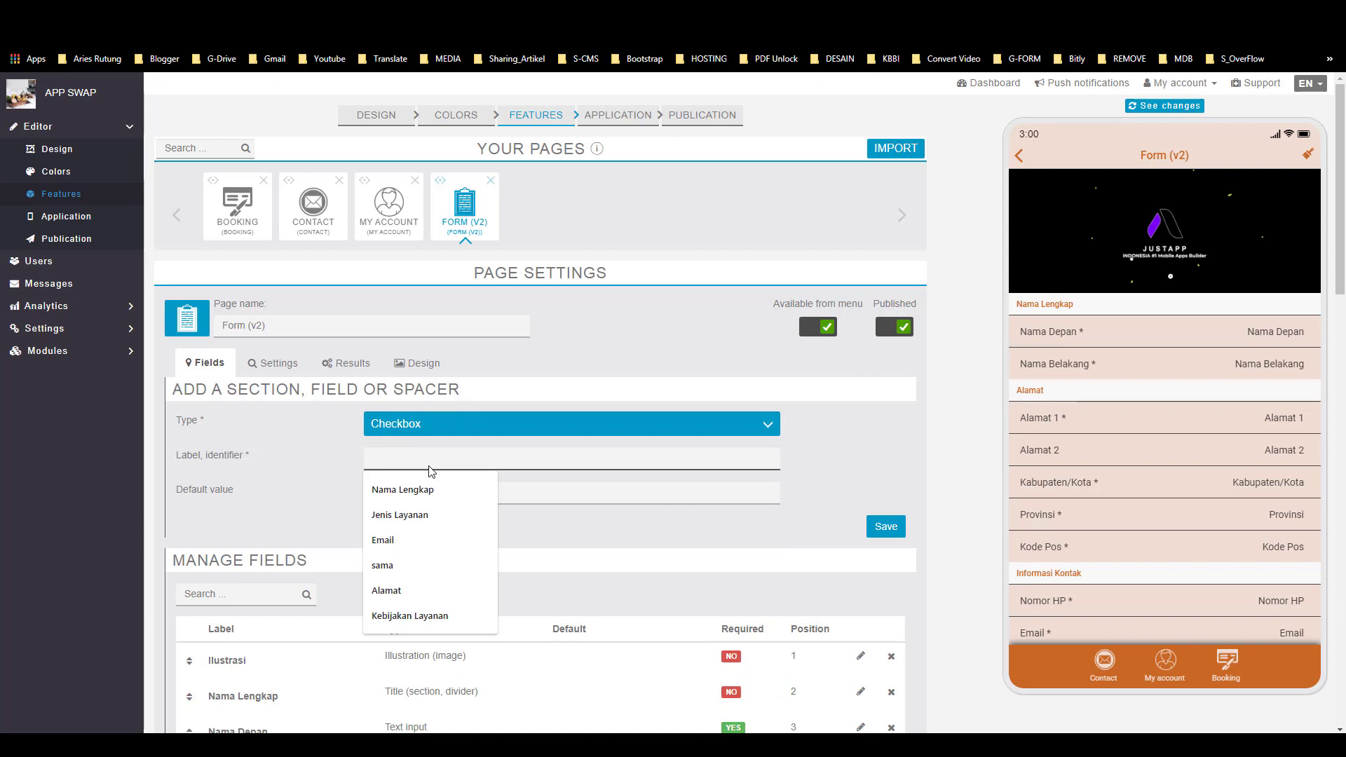
{"action": "type", "text": "Bagus"}
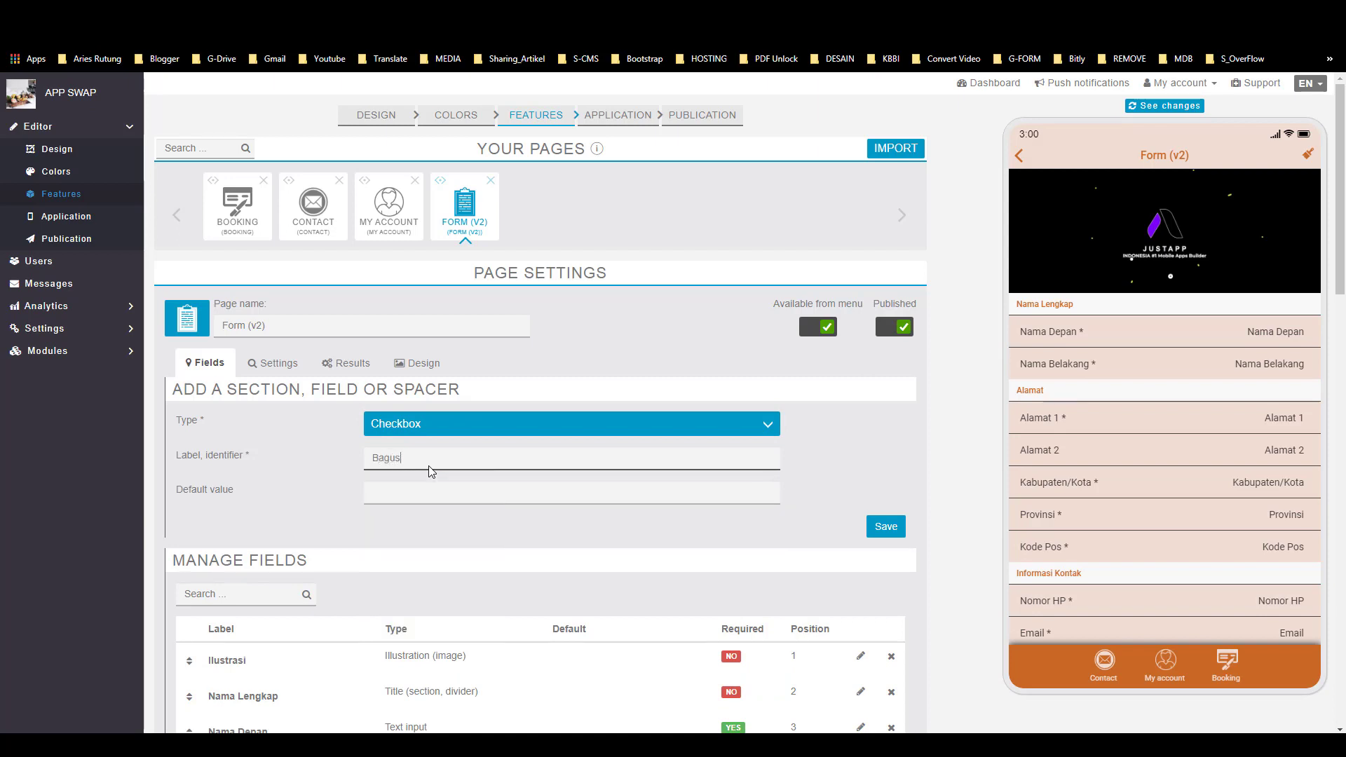
{"action": "left_click", "coordinate": [886, 526]}
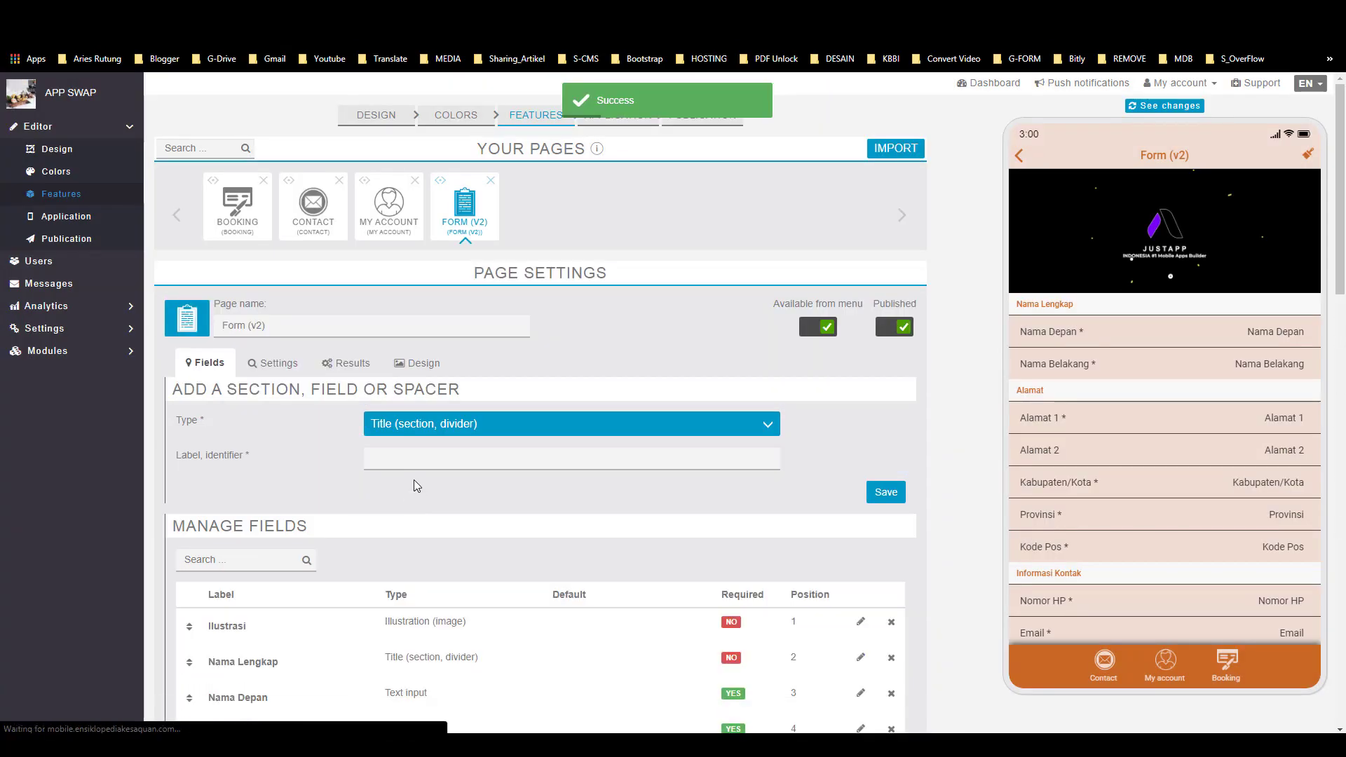
Step: Add and save a Checkbox field labelled "Cukup Puas" as the second rating option
{"action": "left_click", "coordinate": [437, 425]}
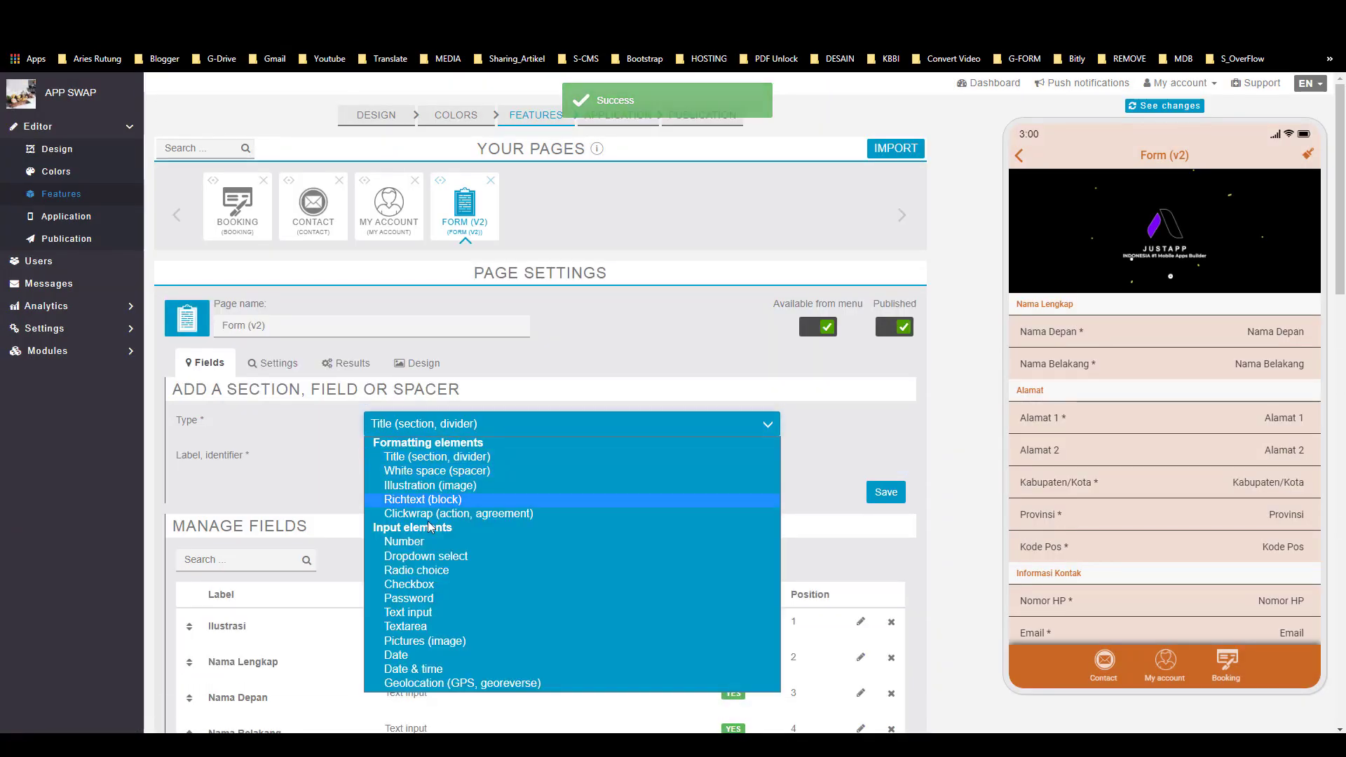
{"action": "left_click", "coordinate": [421, 584]}
{"action": "left_click", "coordinate": [408, 464]}
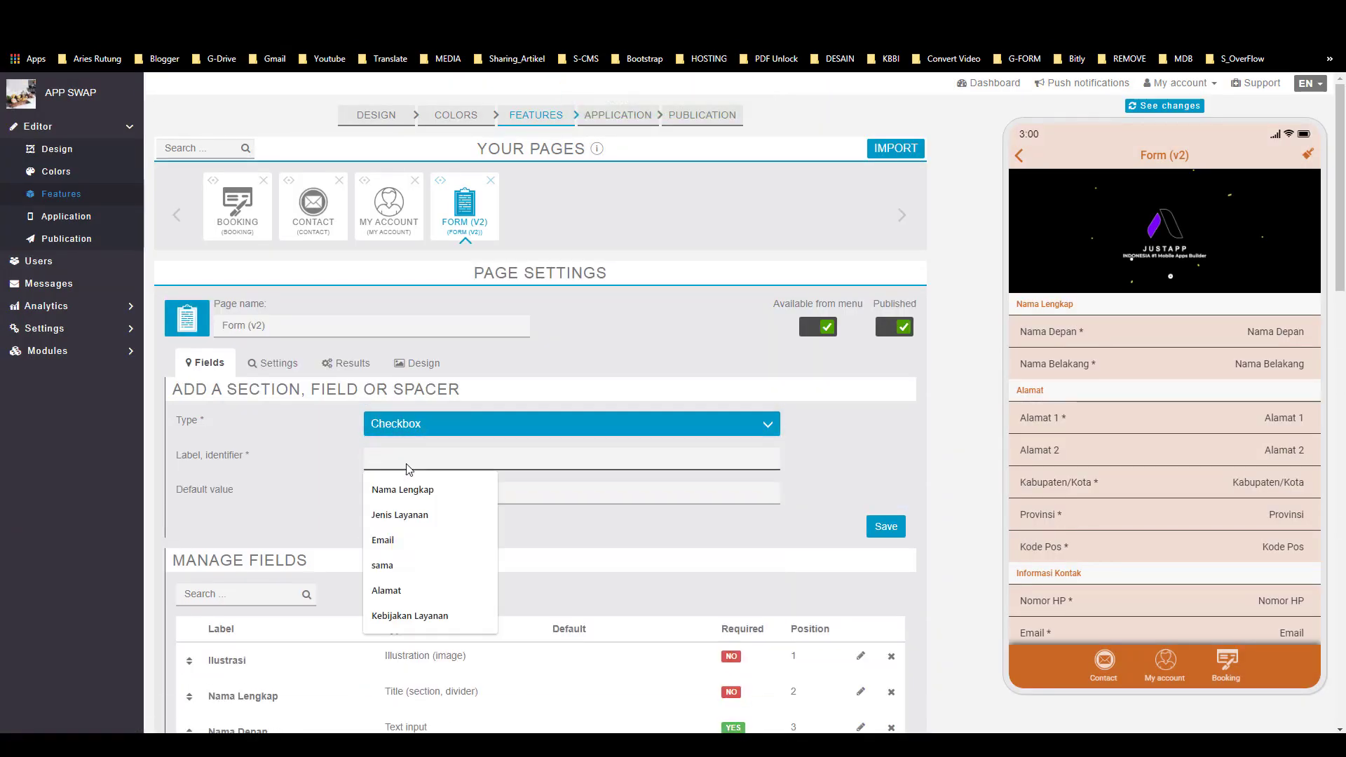
{"action": "type", "text": "Cukup Puas"}
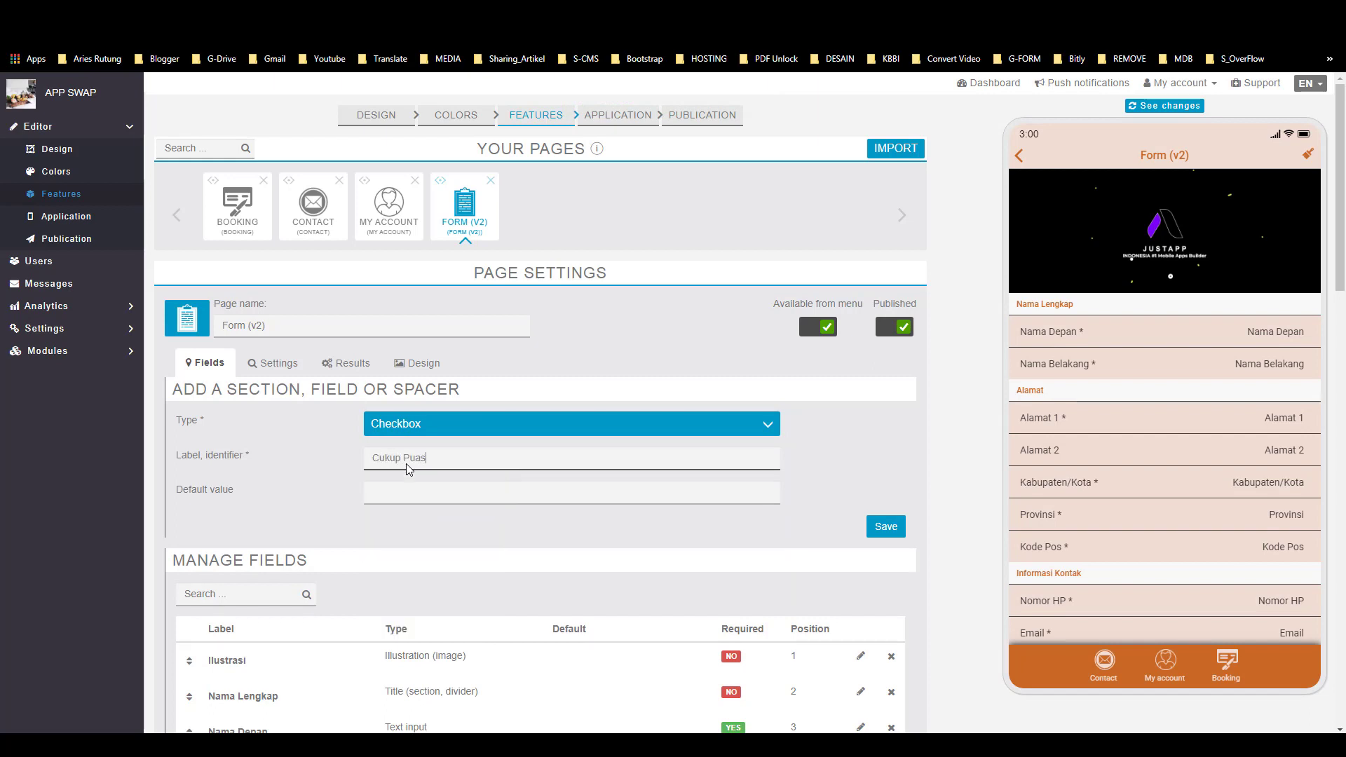
{"action": "left_click", "coordinate": [873, 525]}
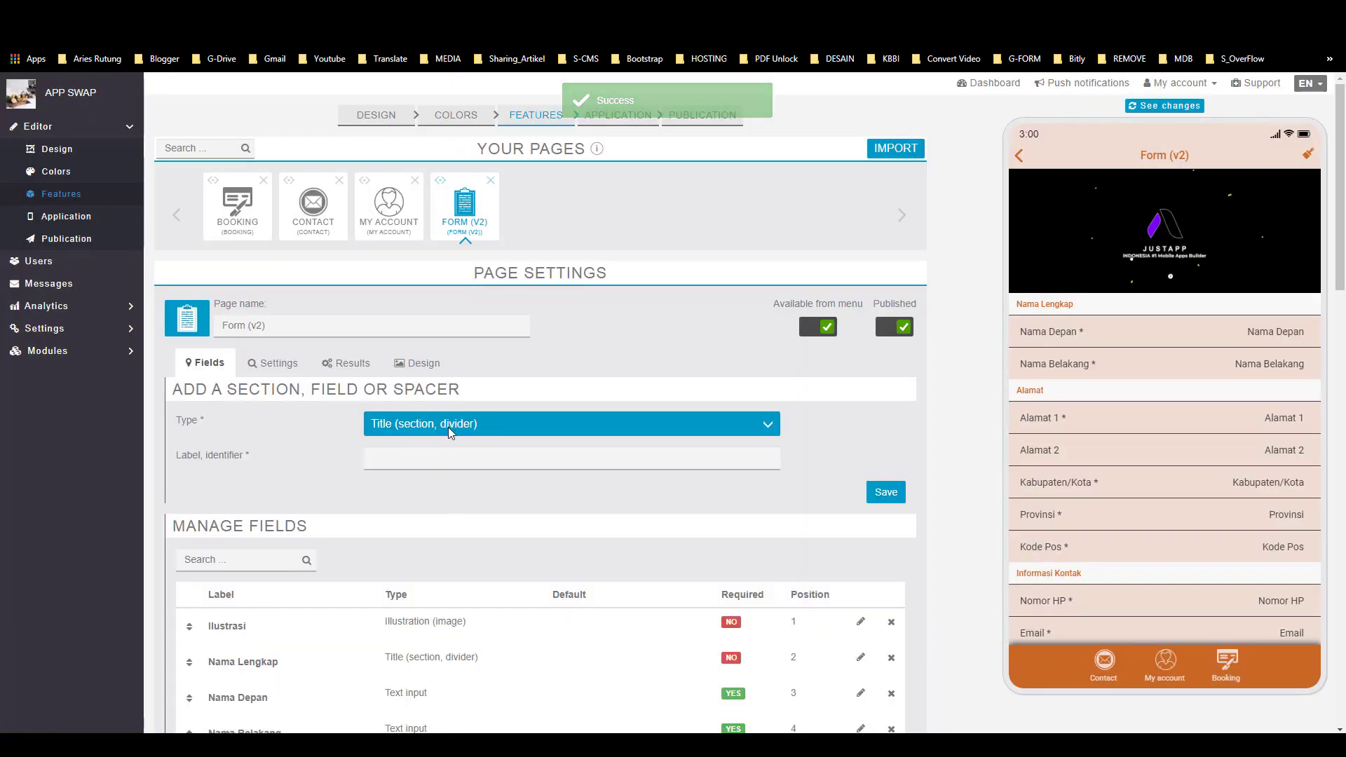
Step: Add and save a Checkbox field labelled "Tidak Puas", and refresh the app preview
{"action": "left_click", "coordinate": [448, 425]}
{"action": "left_click", "coordinate": [417, 584]}
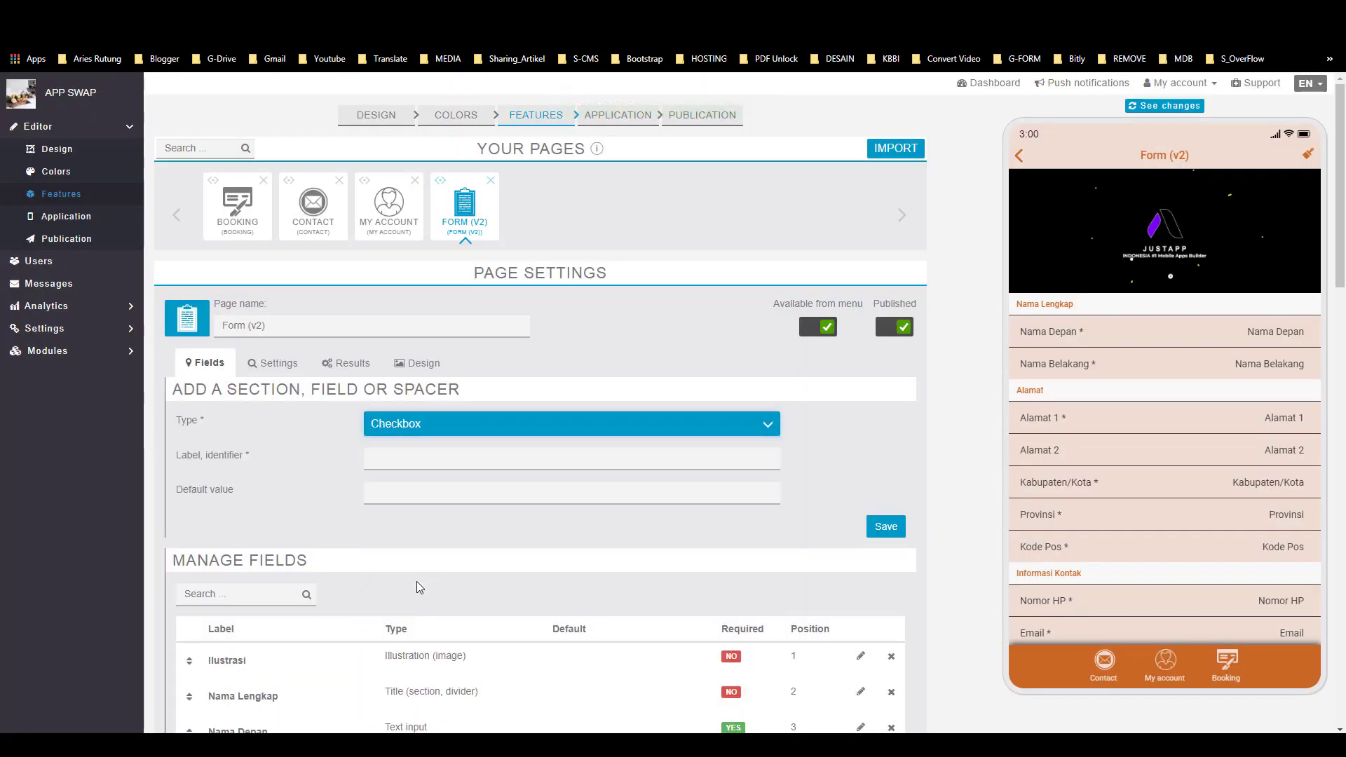
{"action": "left_click", "coordinate": [416, 459]}
{"action": "type", "text": "T"}
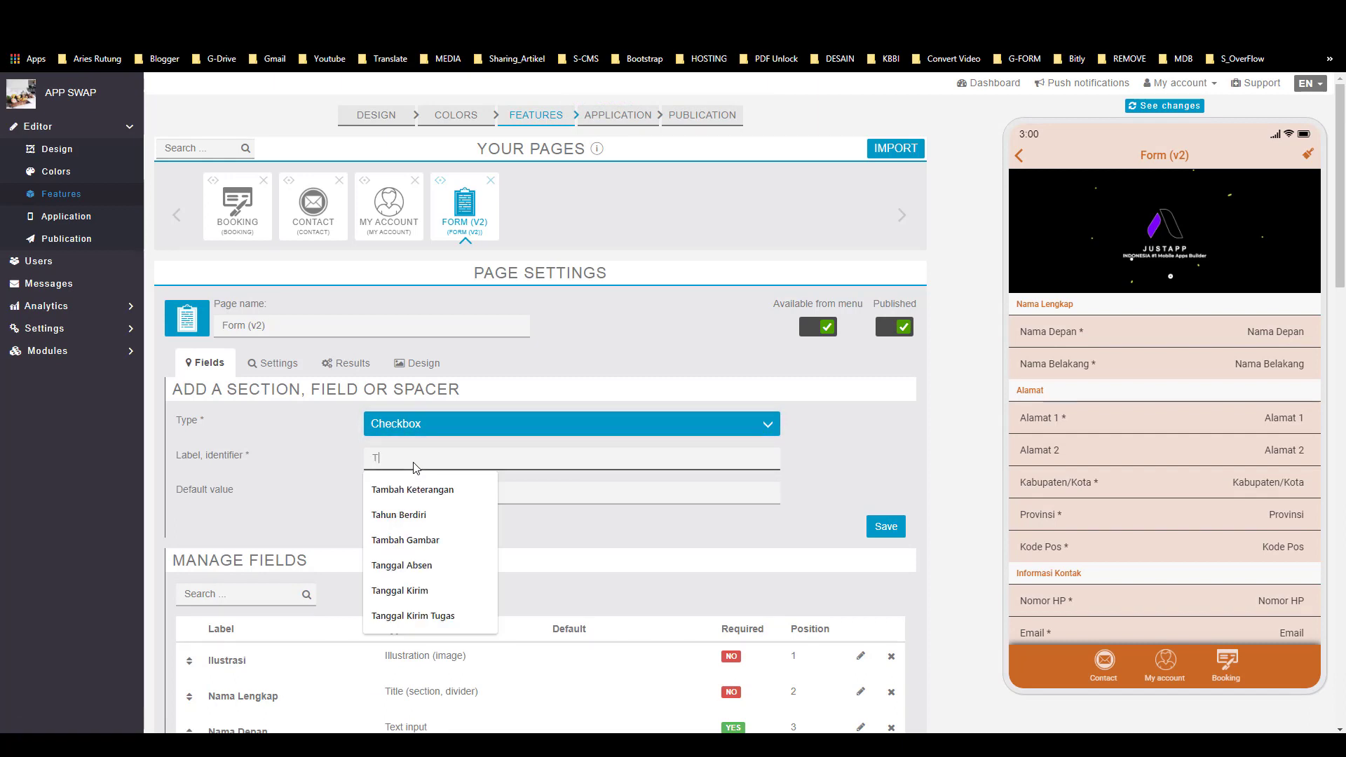
{"action": "type", "text": "idak Puas"}
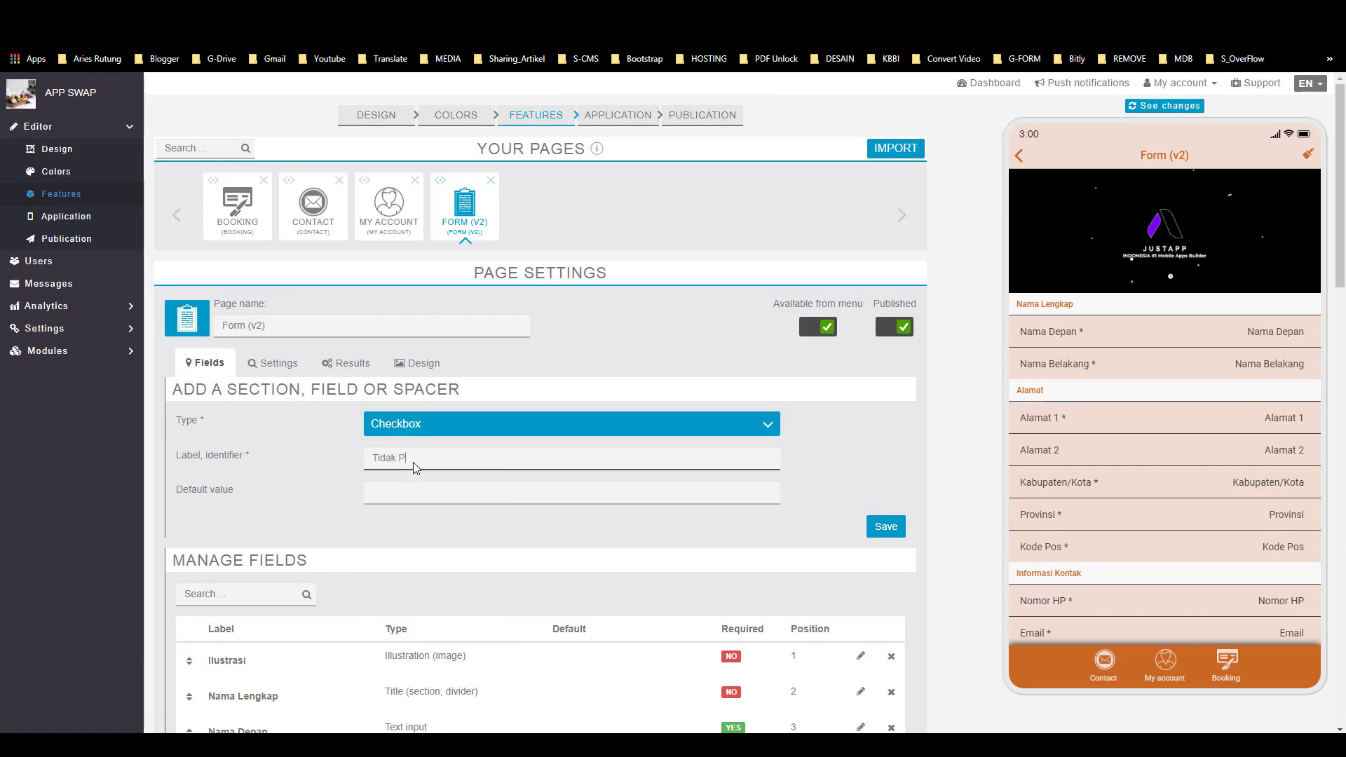
{"action": "left_click", "coordinate": [885, 527]}
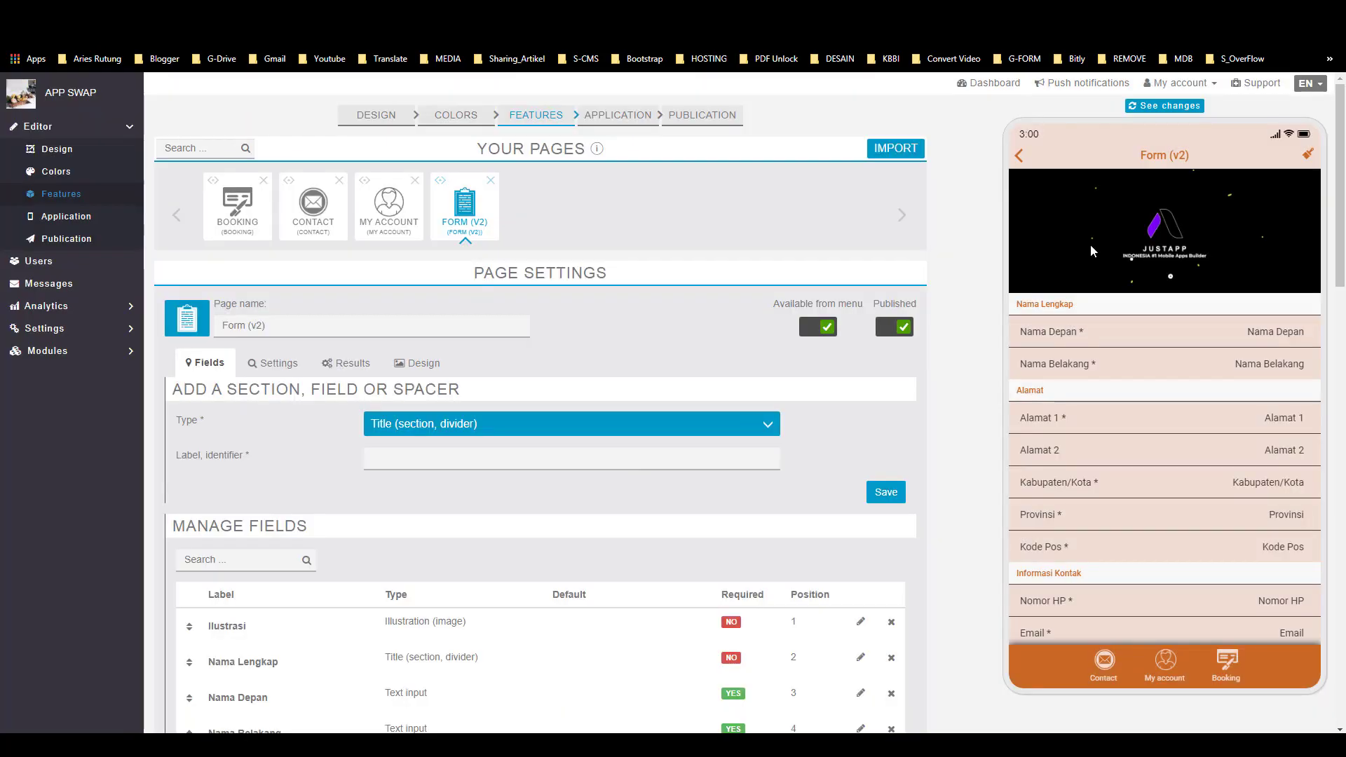
{"action": "left_click", "coordinate": [1192, 106]}
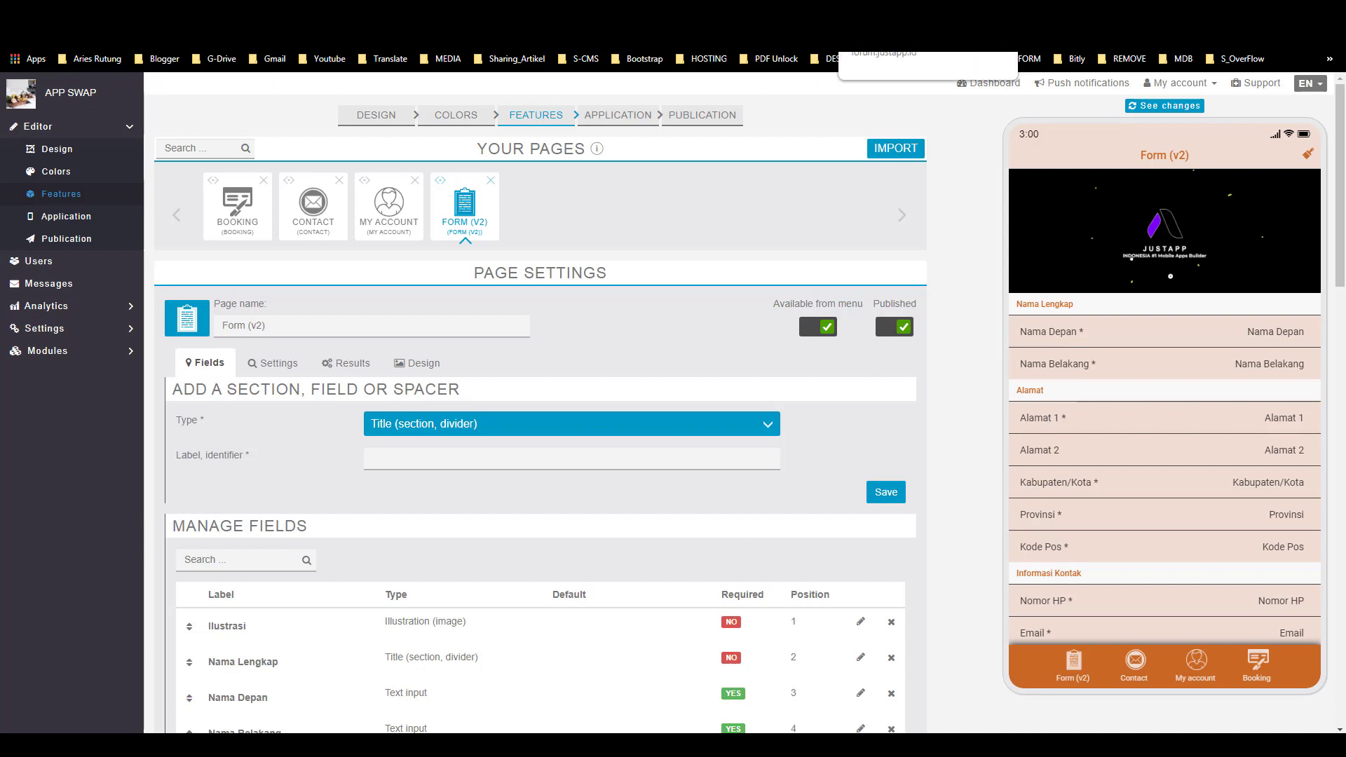
Step: Switch to the JustApp forum and open the "Membuat Custome Form" discussion
{"action": "left_click", "coordinate": [1037, 14]}
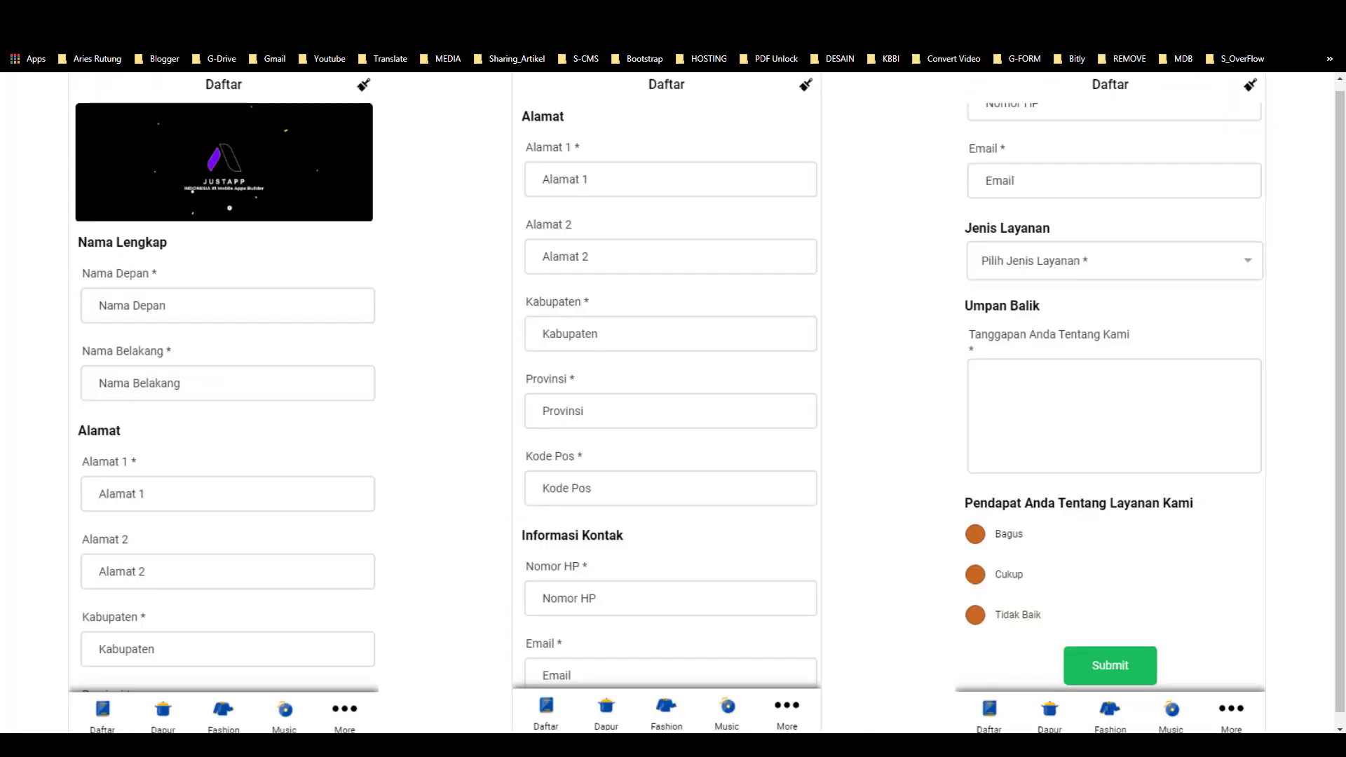
{"action": "left_click", "coordinate": [911, 14]}
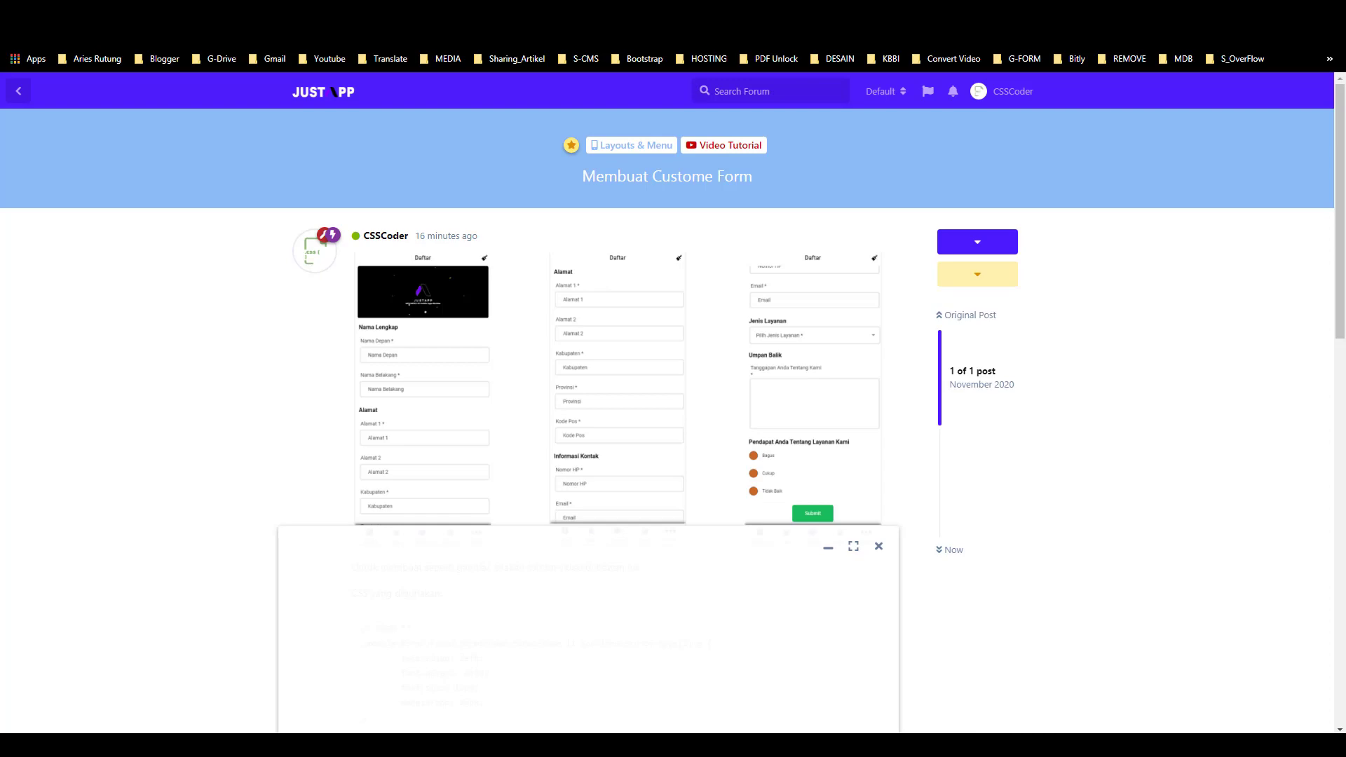
{"action": "type", "text": "forum"}
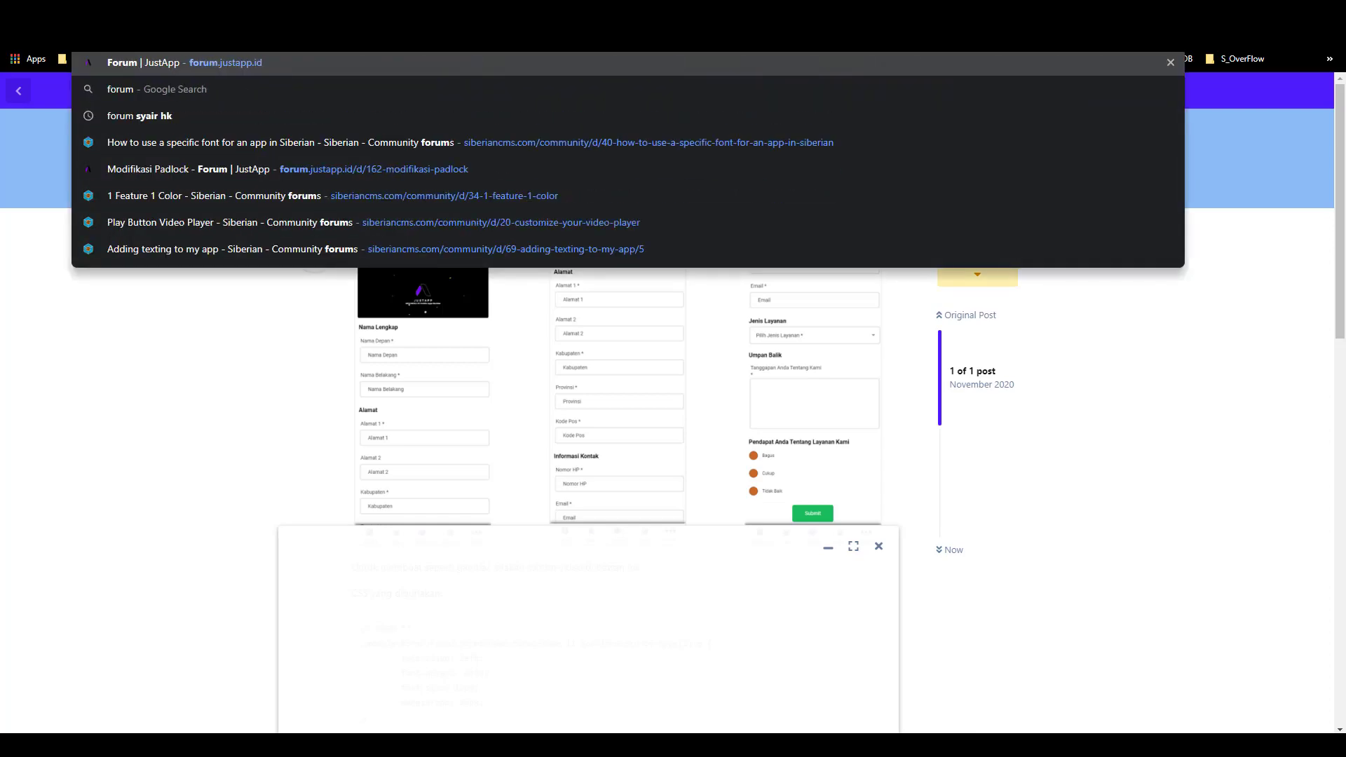
{"action": "key", "text": "Return"}
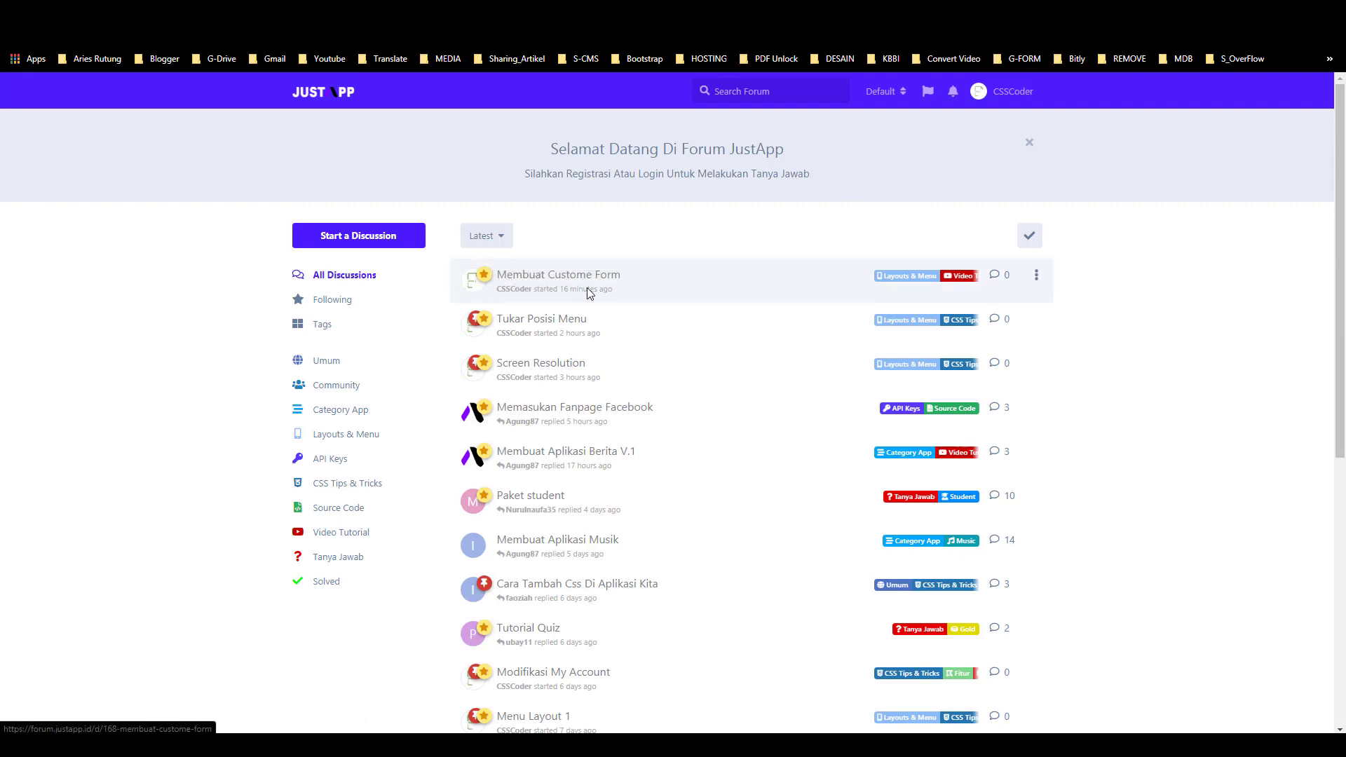
{"action": "left_click", "coordinate": [644, 290]}
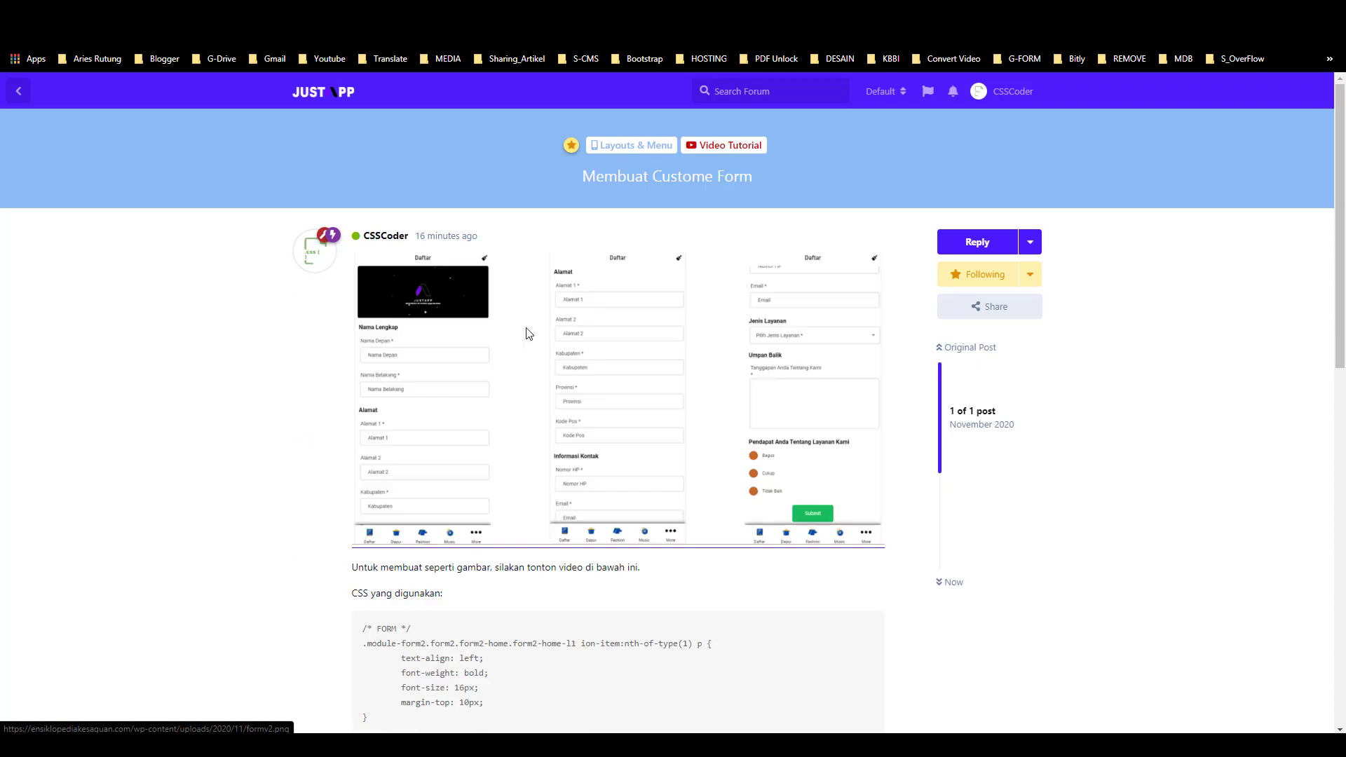
Step: Copy the discussion's entire CSS code block, from the FORM comment through the img.form2-illustration rule
{"action": "scroll", "coordinate": [424, 364], "scroll_direction": "down", "scroll_amount": 4}
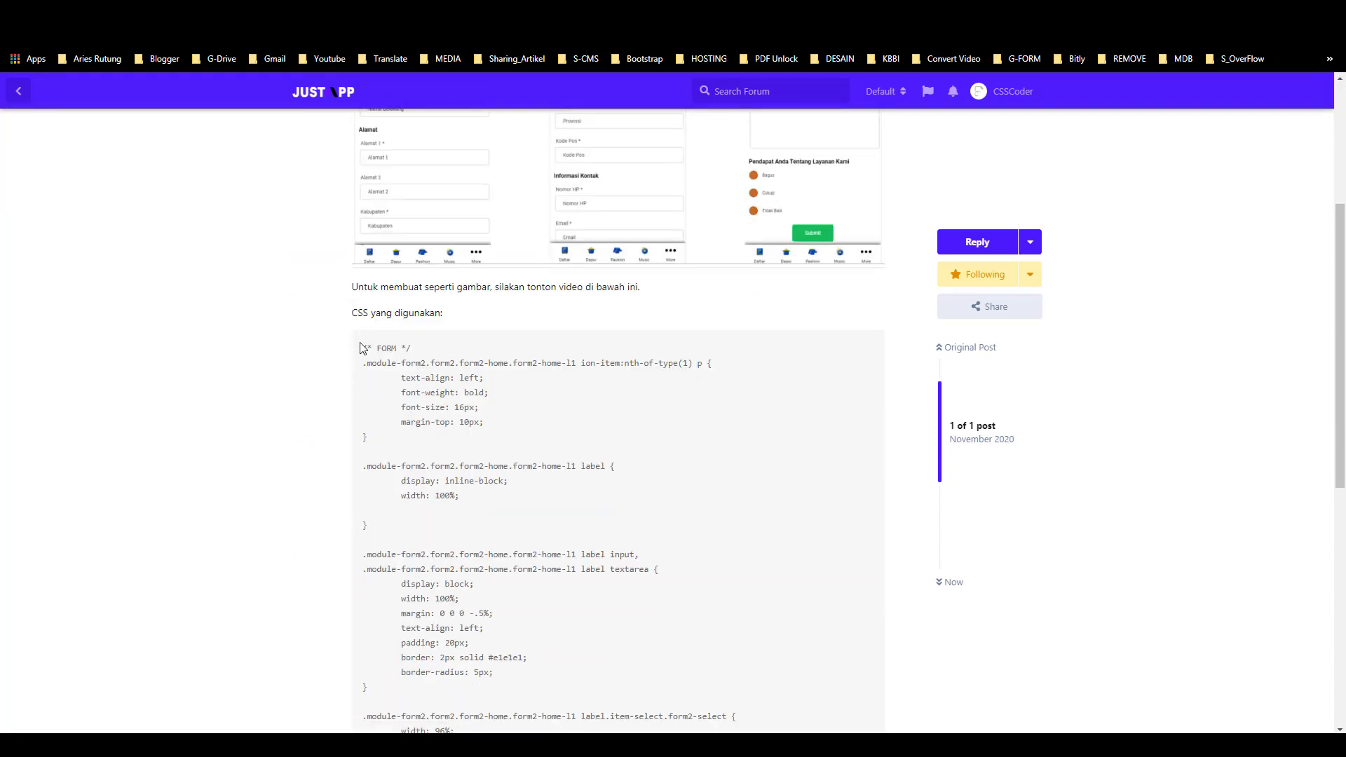
{"action": "left_click_drag", "start_coordinate": [359, 354], "coordinate": [482, 544]}
{"action": "right_click", "coordinate": [401, 491]}
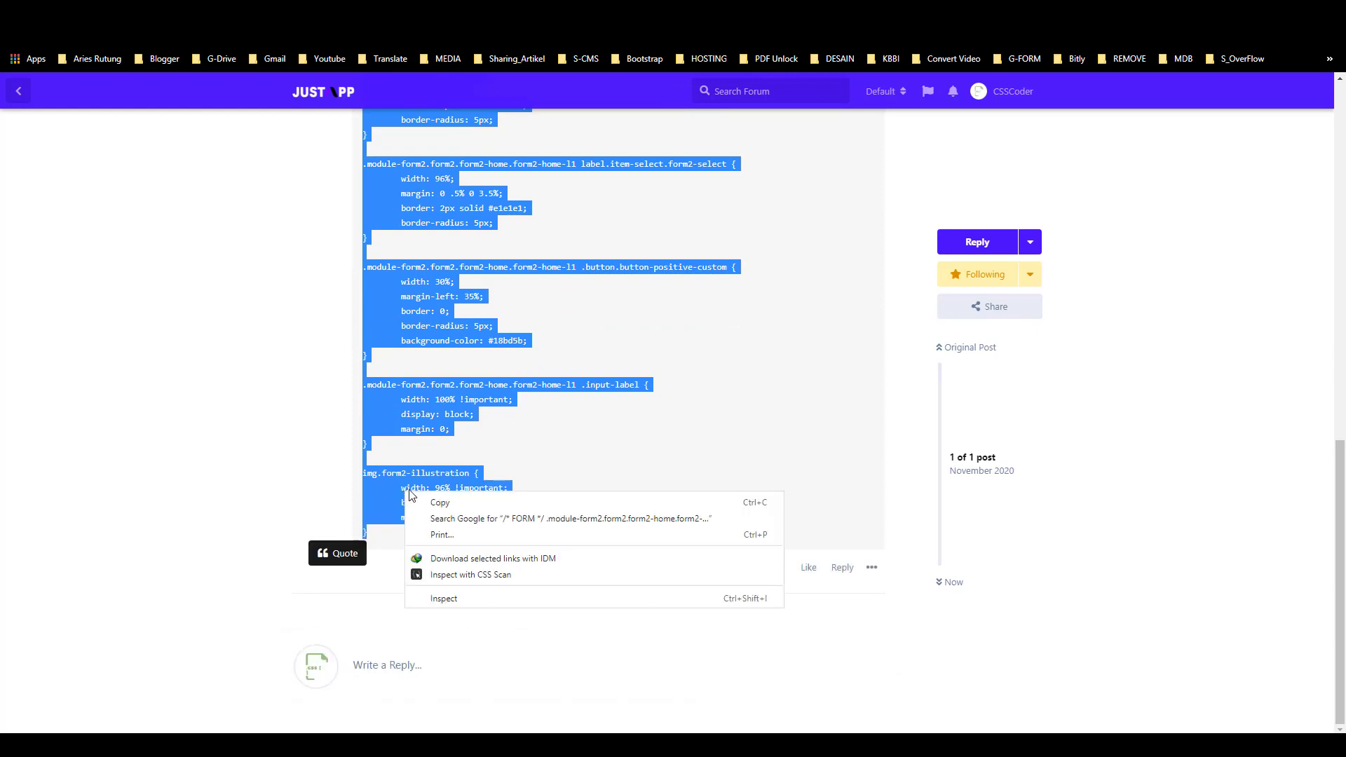
{"action": "left_click", "coordinate": [435, 497]}
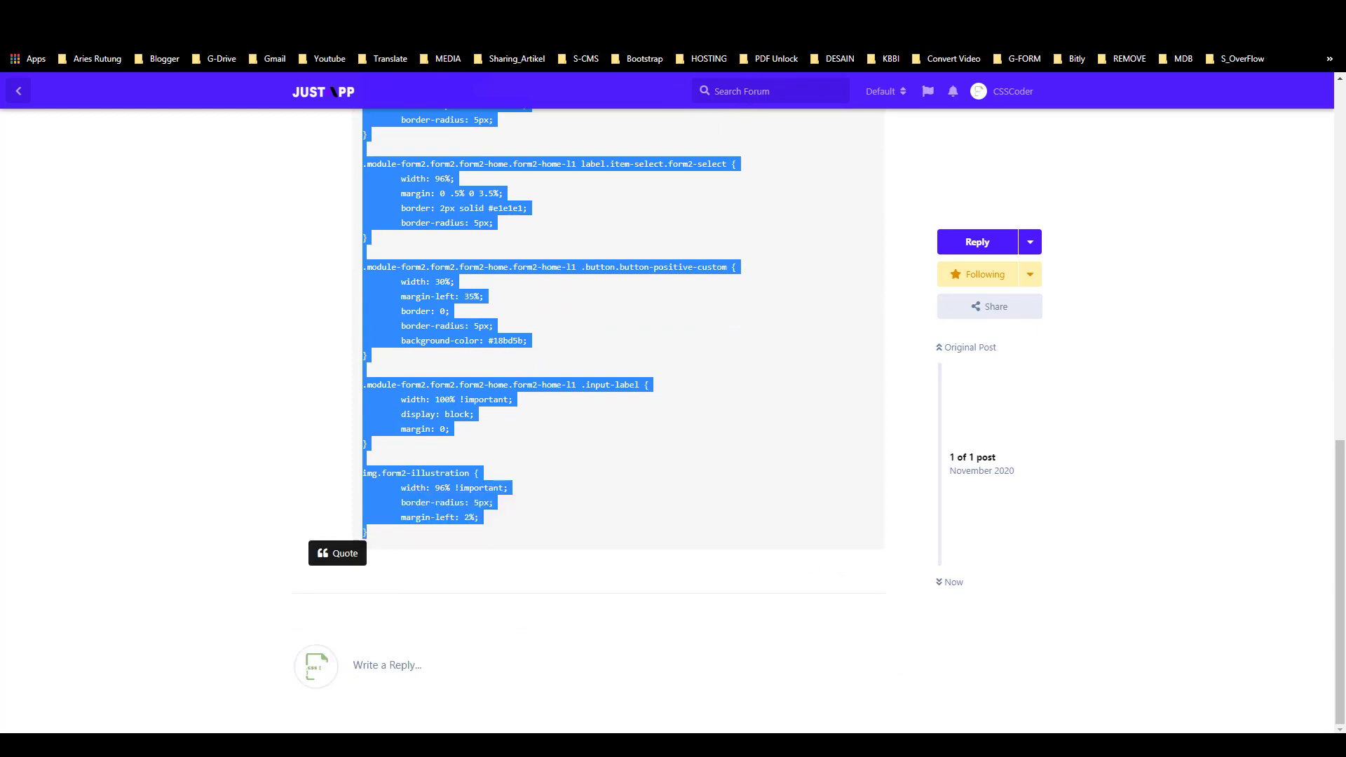
Step: Append the copied form CSS to the end of the app's custom SCSS, save it, and open Form (v2) in the preview
{"action": "key", "text": "ctrl+Tab"}
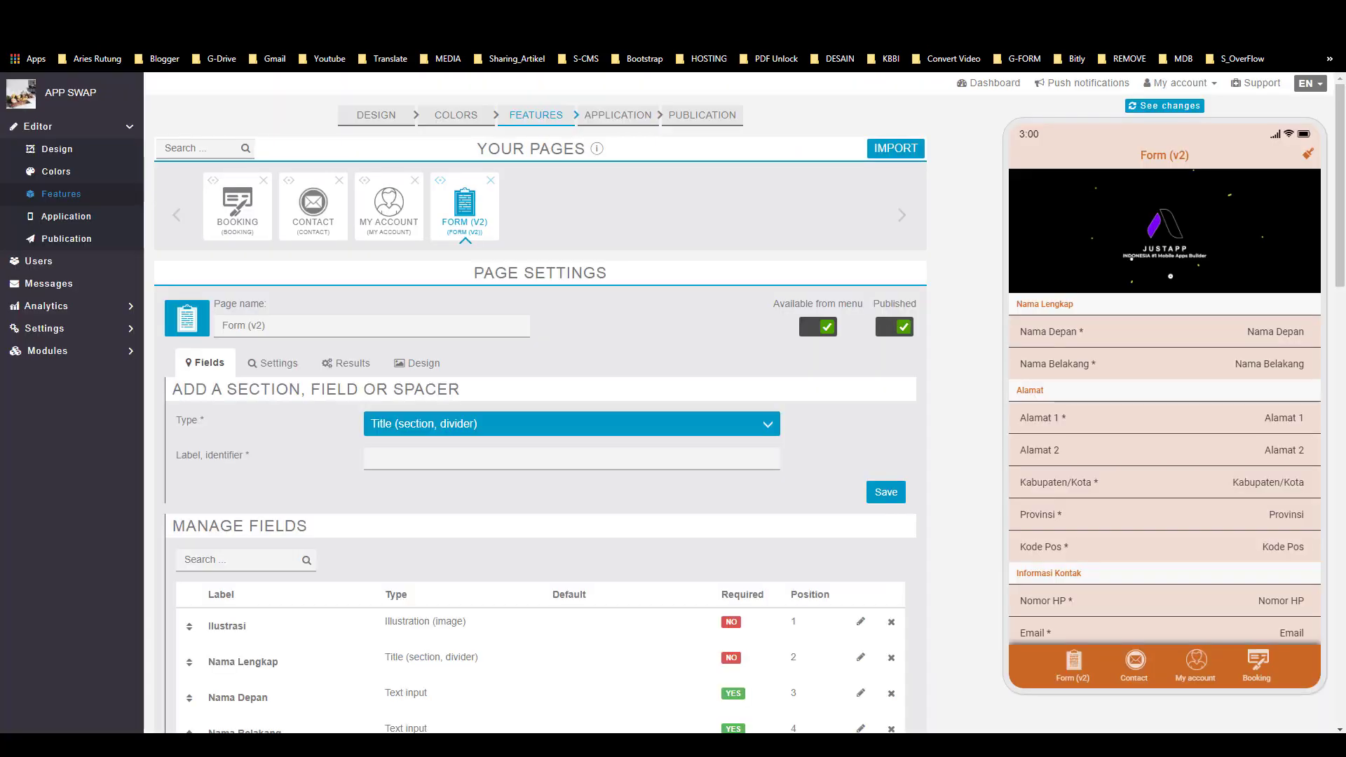
{"action": "left_click", "coordinate": [445, 115]}
{"action": "scroll", "coordinate": [473, 386], "scroll_direction": "down", "scroll_amount": 15}
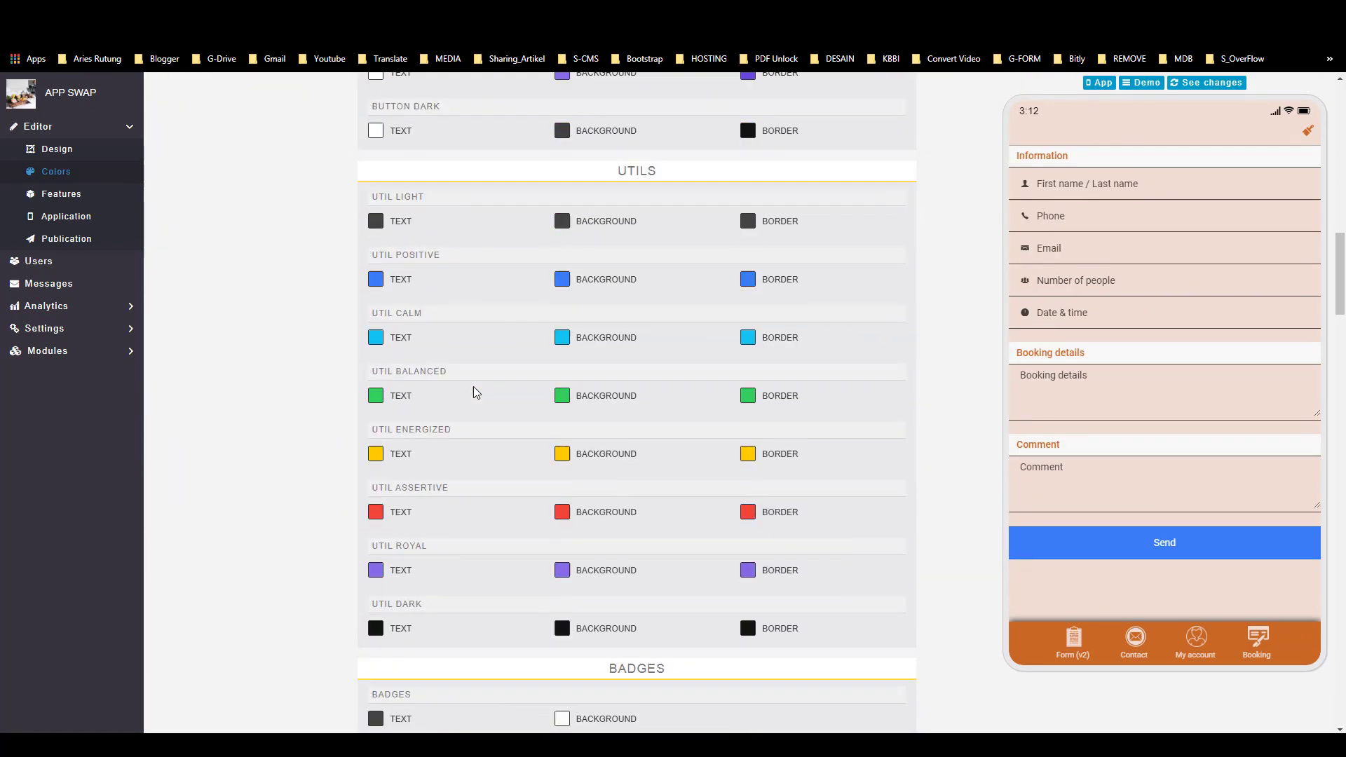
{"action": "scroll", "coordinate": [475, 391], "scroll_direction": "down", "scroll_amount": 20}
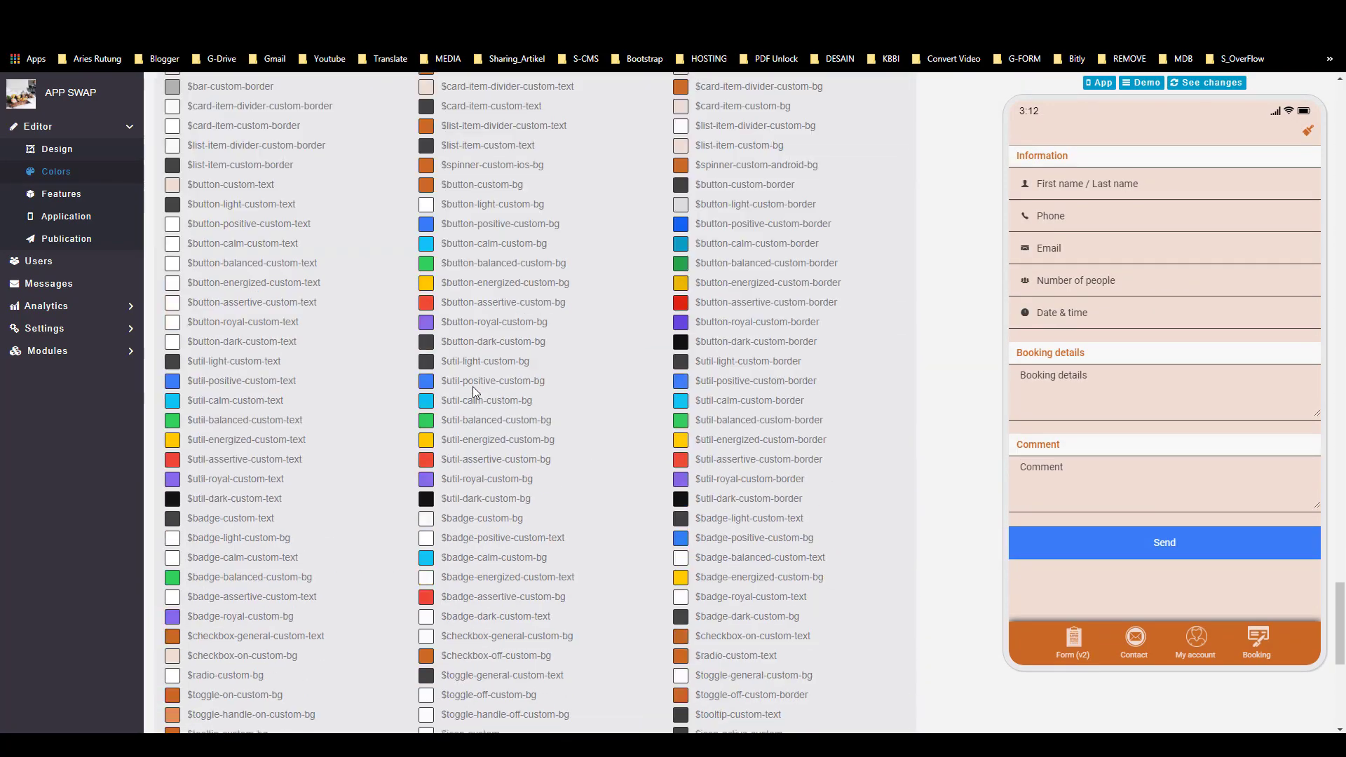
{"action": "scroll", "coordinate": [473, 387], "scroll_direction": "down", "scroll_amount": 7}
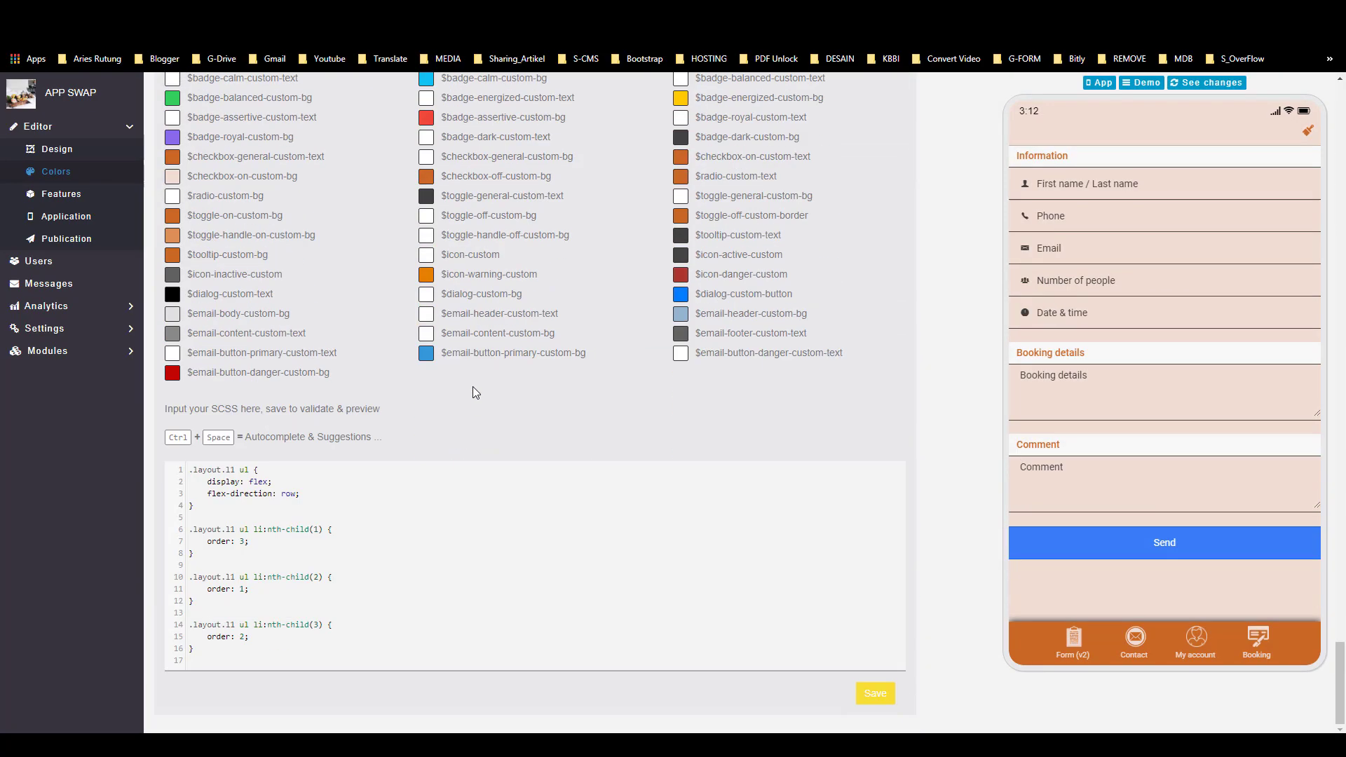
{"action": "left_click", "coordinate": [216, 654]}
{"action": "key", "text": "Return"}
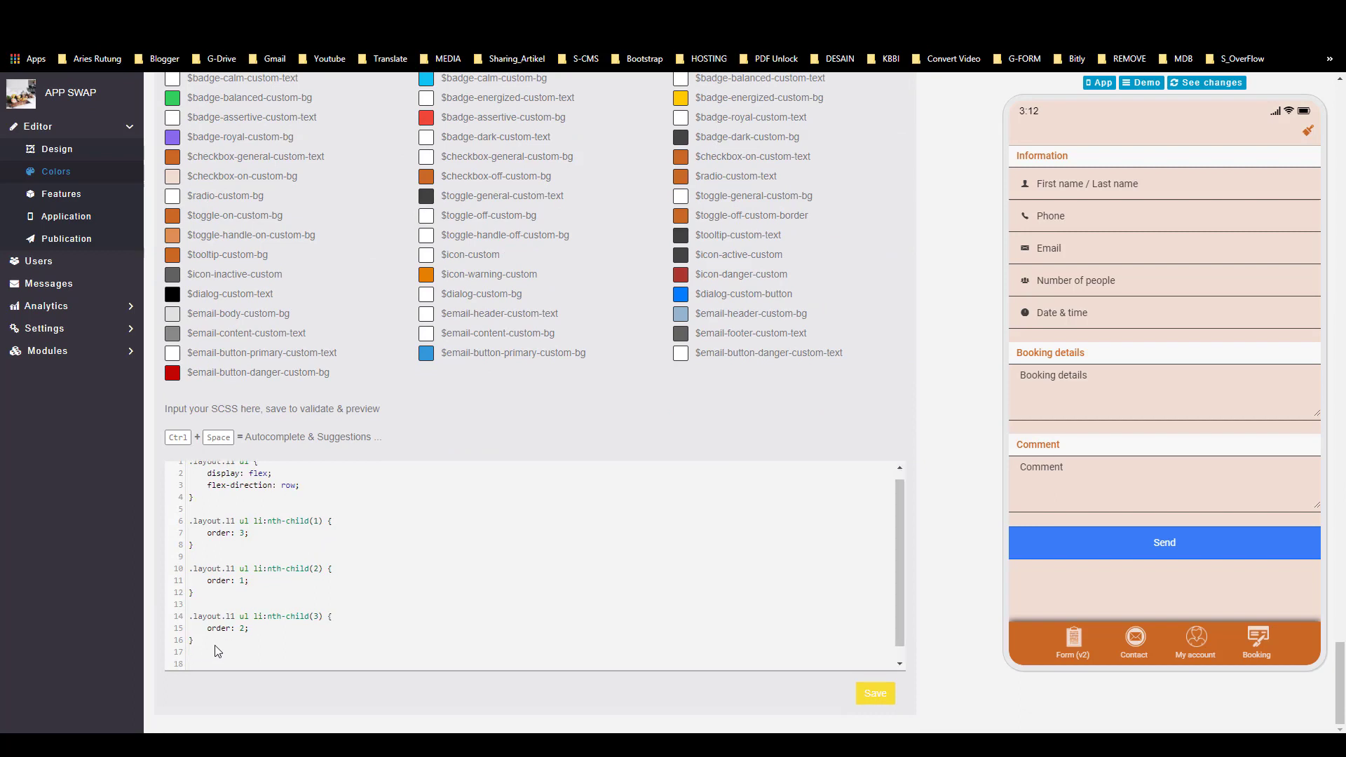
{"action": "key", "text": "ctrl+v"}
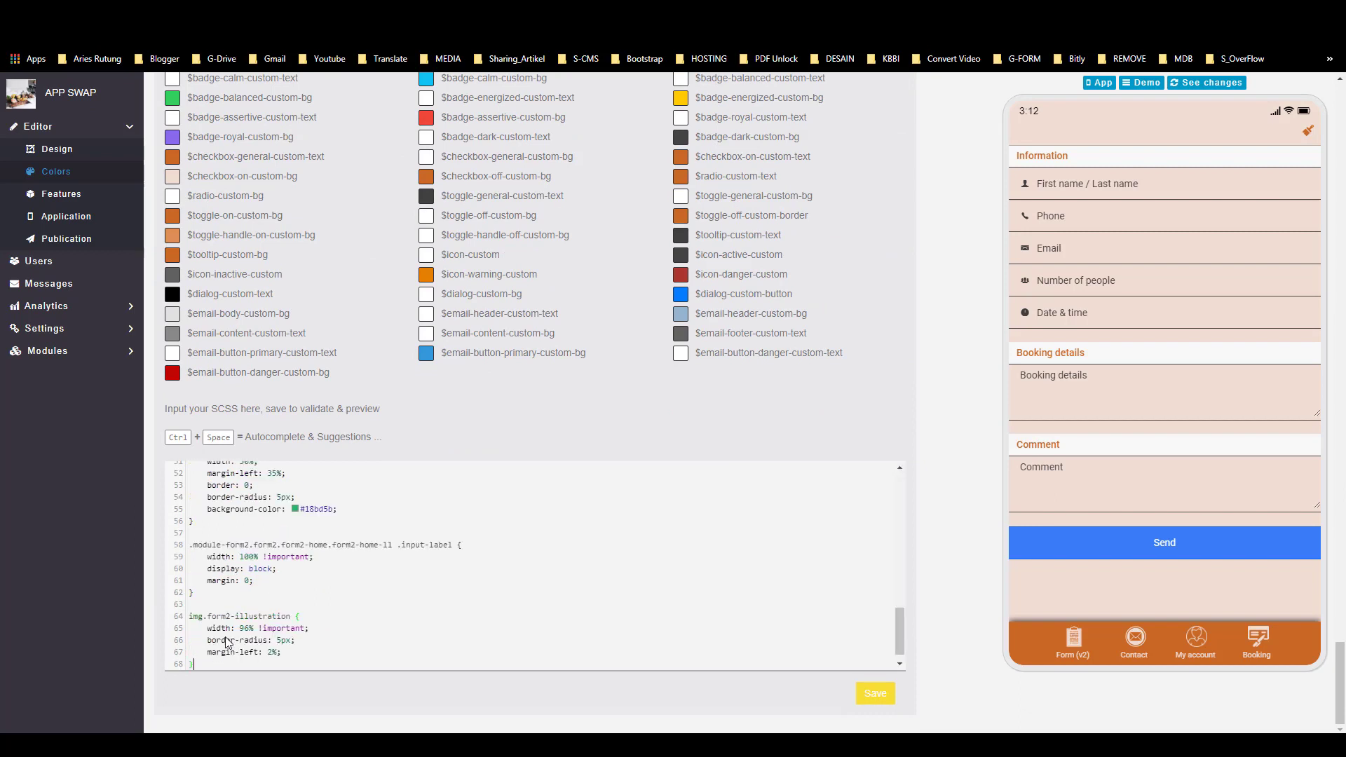
{"action": "left_click", "coordinate": [874, 693]}
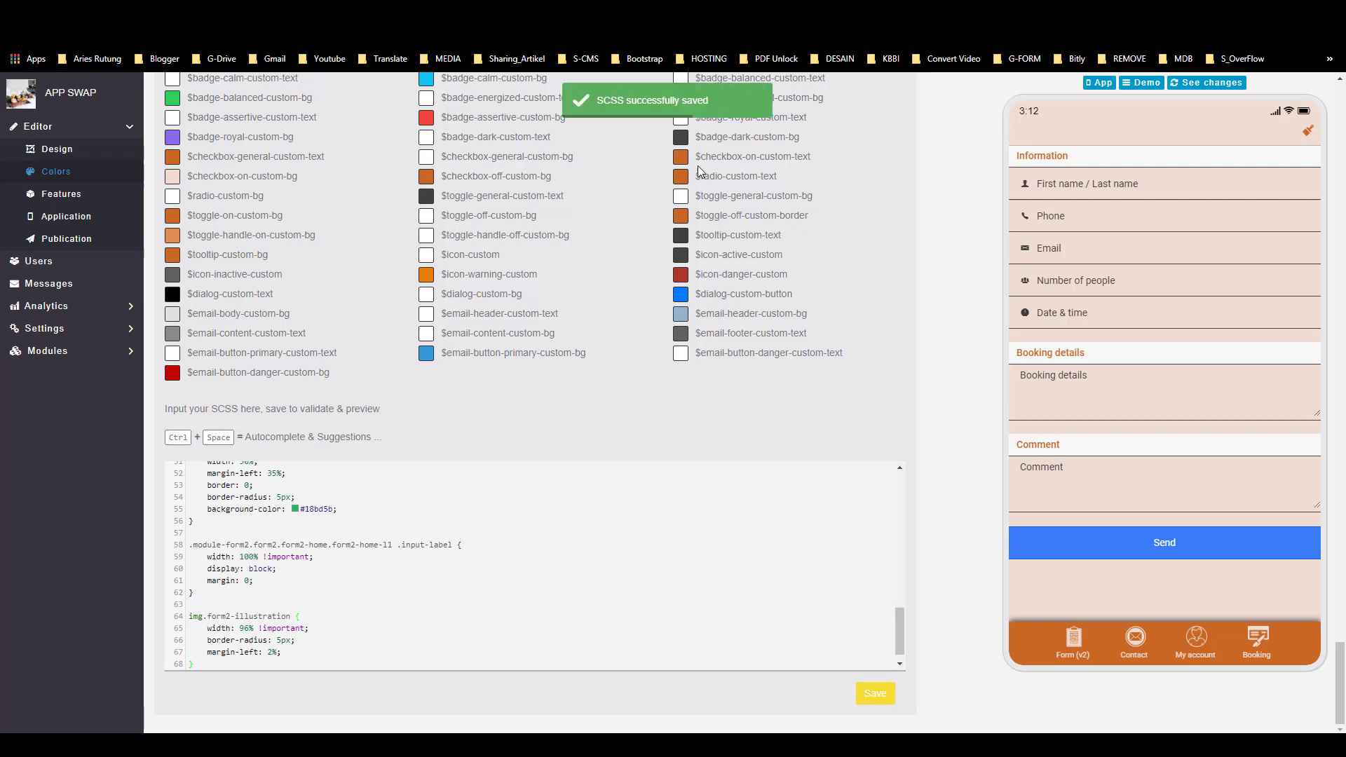
{"action": "left_click", "coordinate": [1081, 646]}
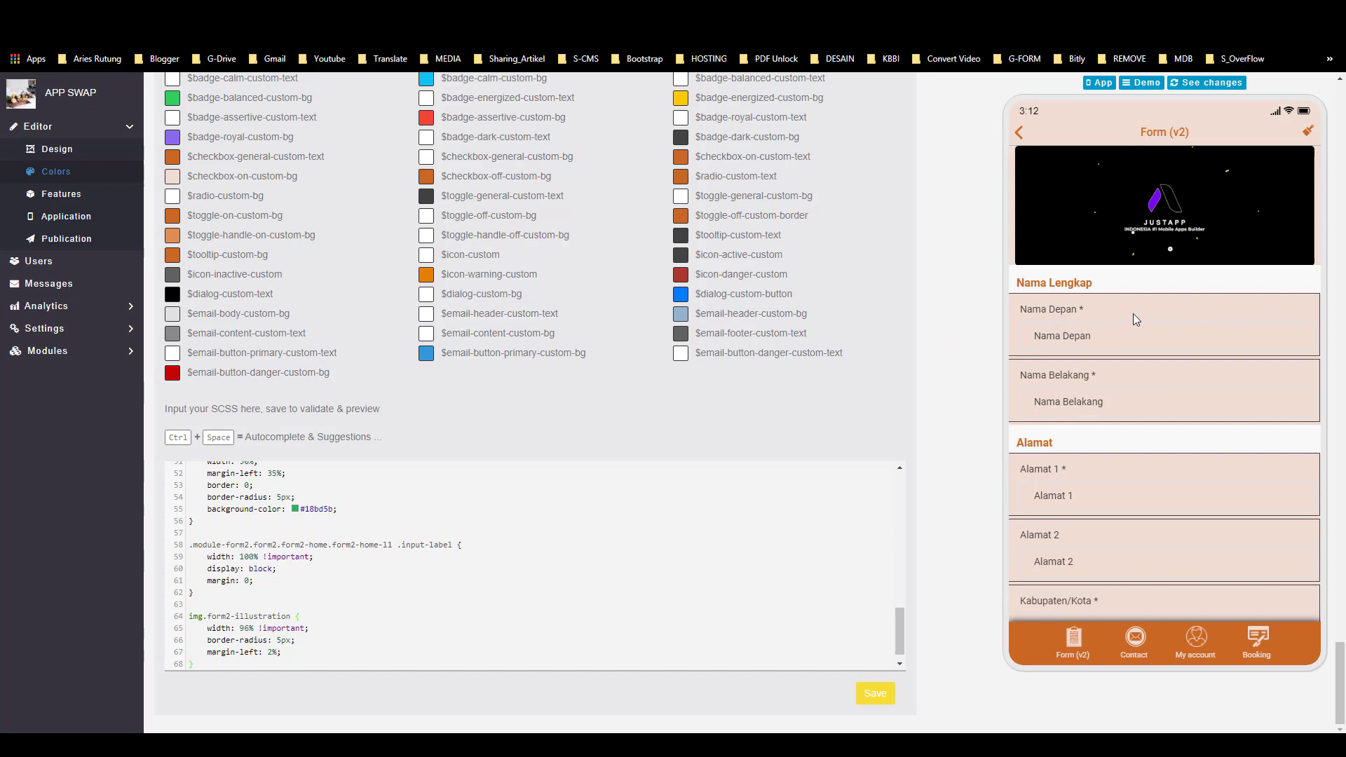
Step: In the List colors, set the list item background to white, rgba(255, 255, 255, 1)
{"action": "scroll", "coordinate": [500, 300], "scroll_direction": "up", "scroll_amount": 20}
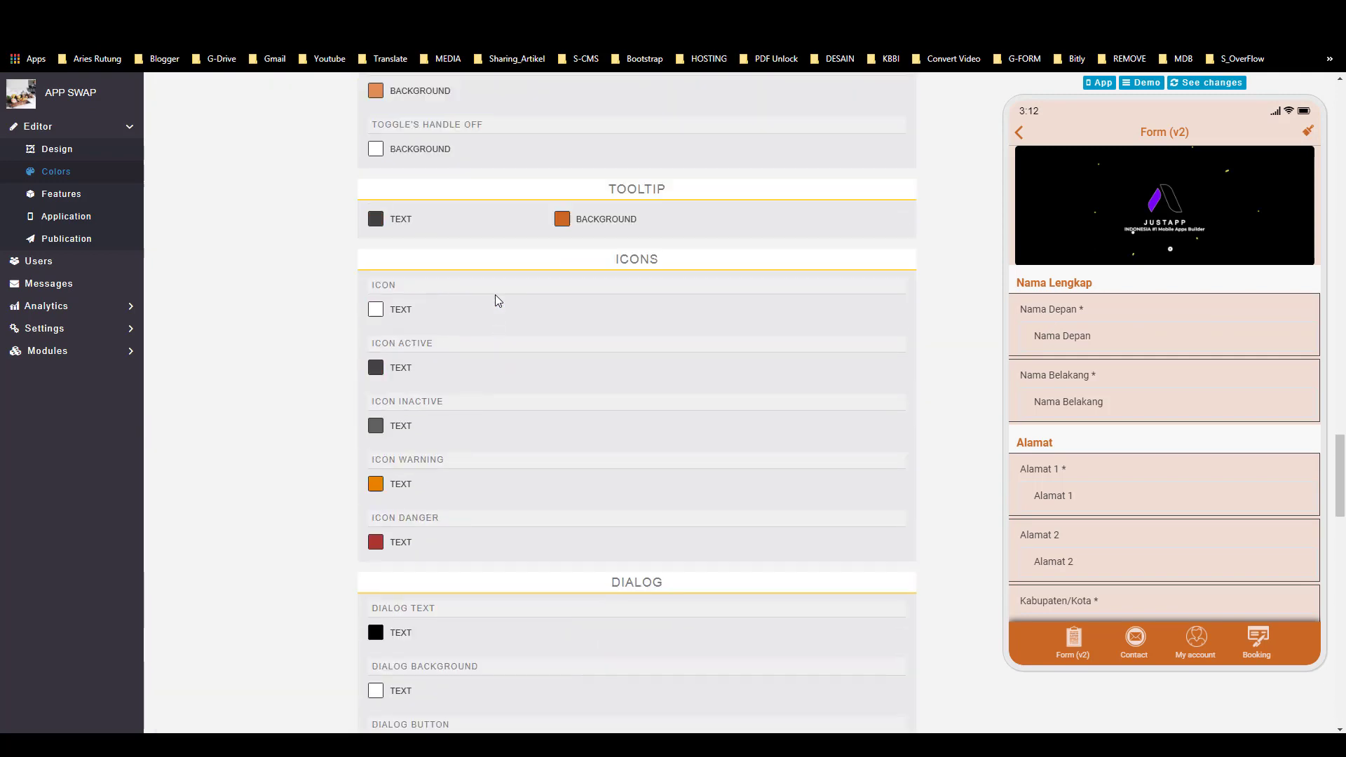
{"action": "scroll", "coordinate": [495, 295], "scroll_direction": "up", "scroll_amount": 20}
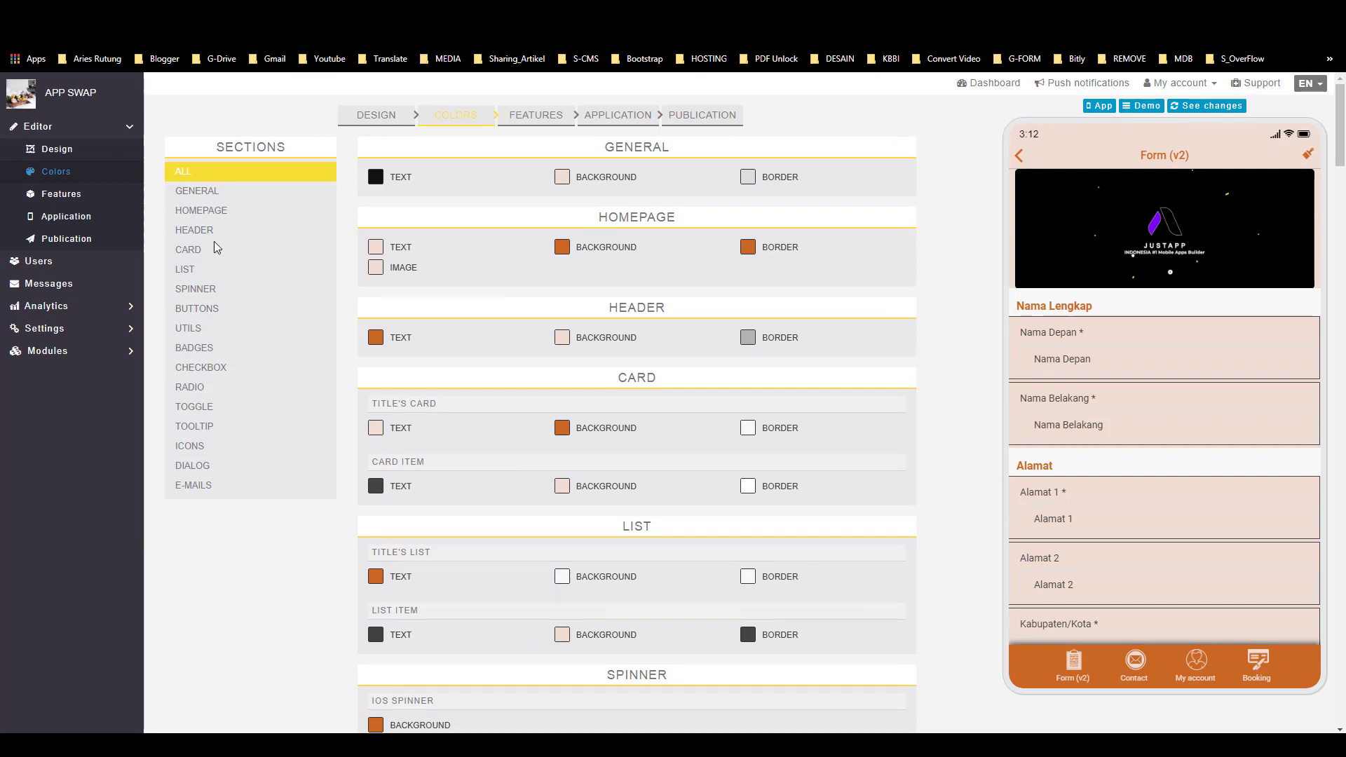
{"action": "left_click", "coordinate": [186, 273]}
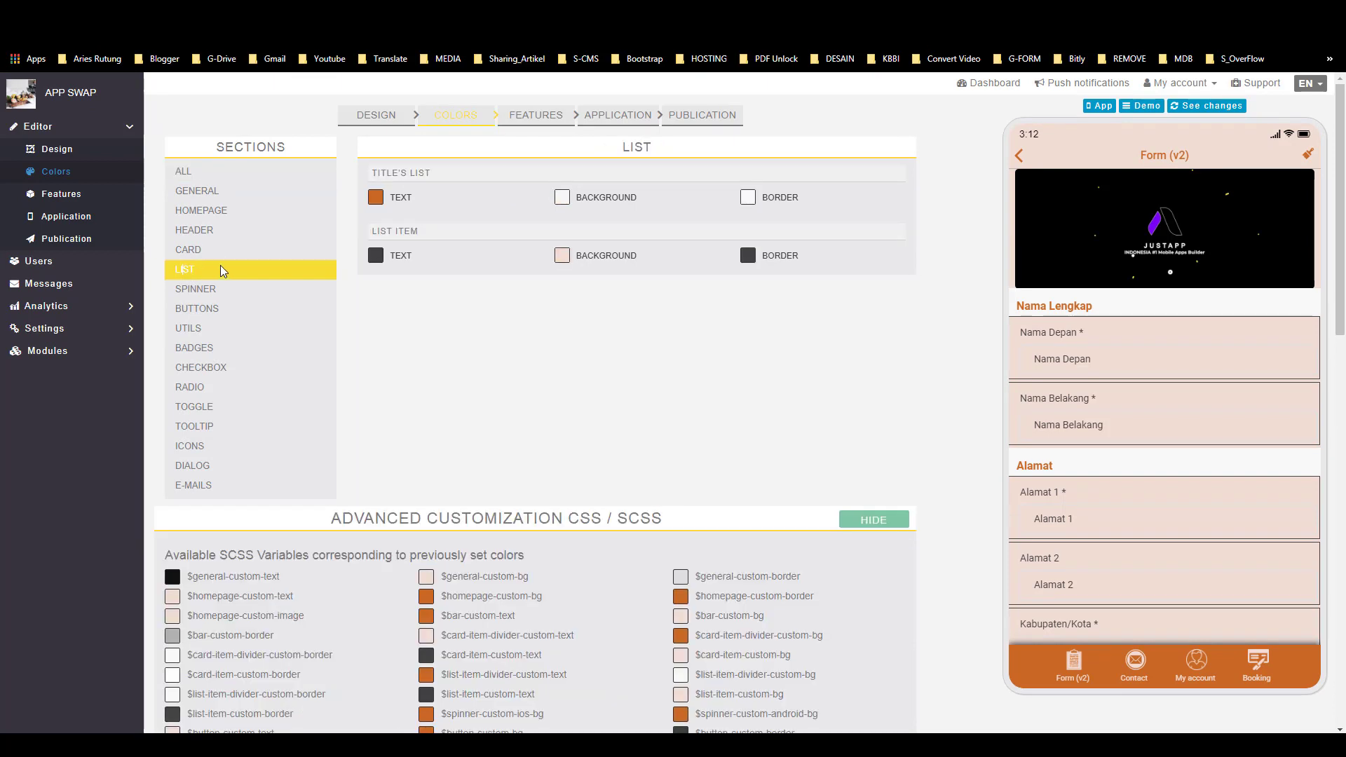
{"action": "left_click", "coordinate": [562, 256]}
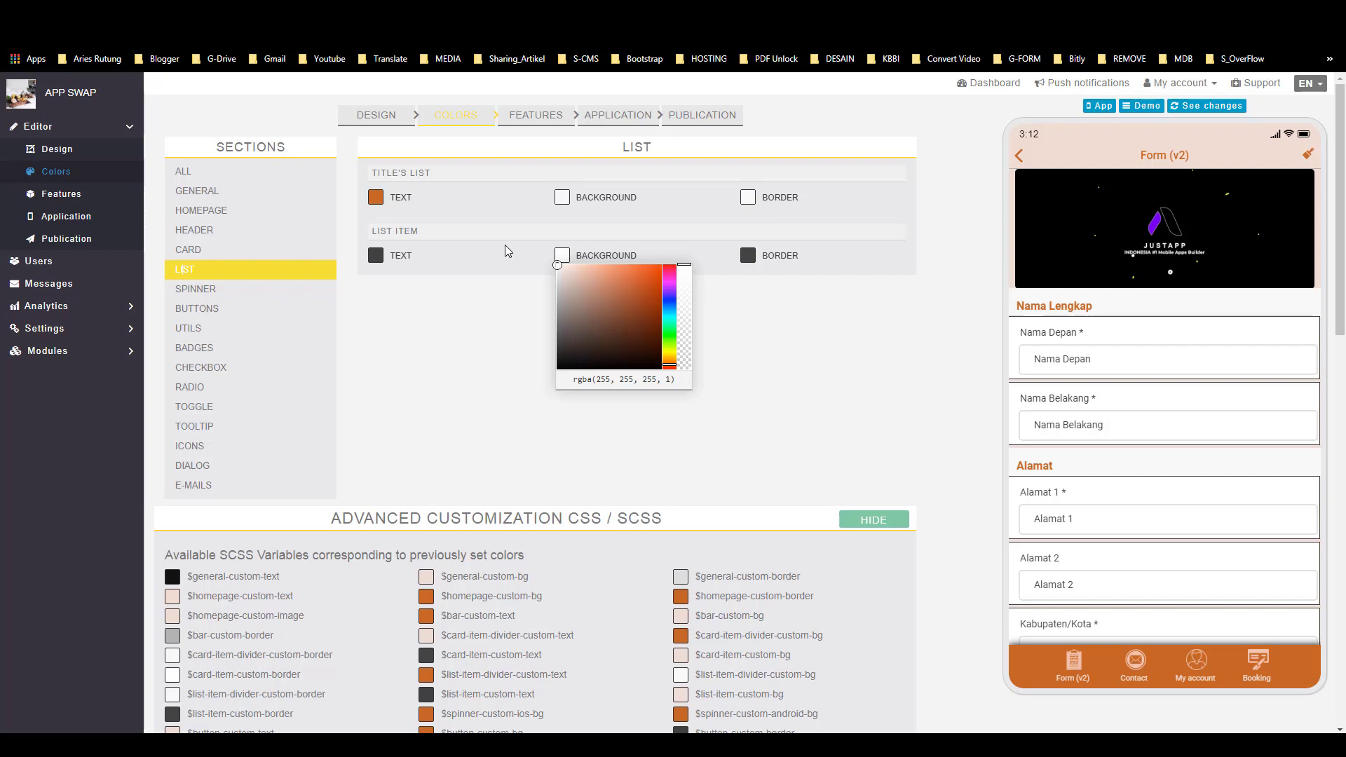
Step: Make the list item border fully transparent by reducing its alpha to 0
{"action": "left_click", "coordinate": [749, 257]}
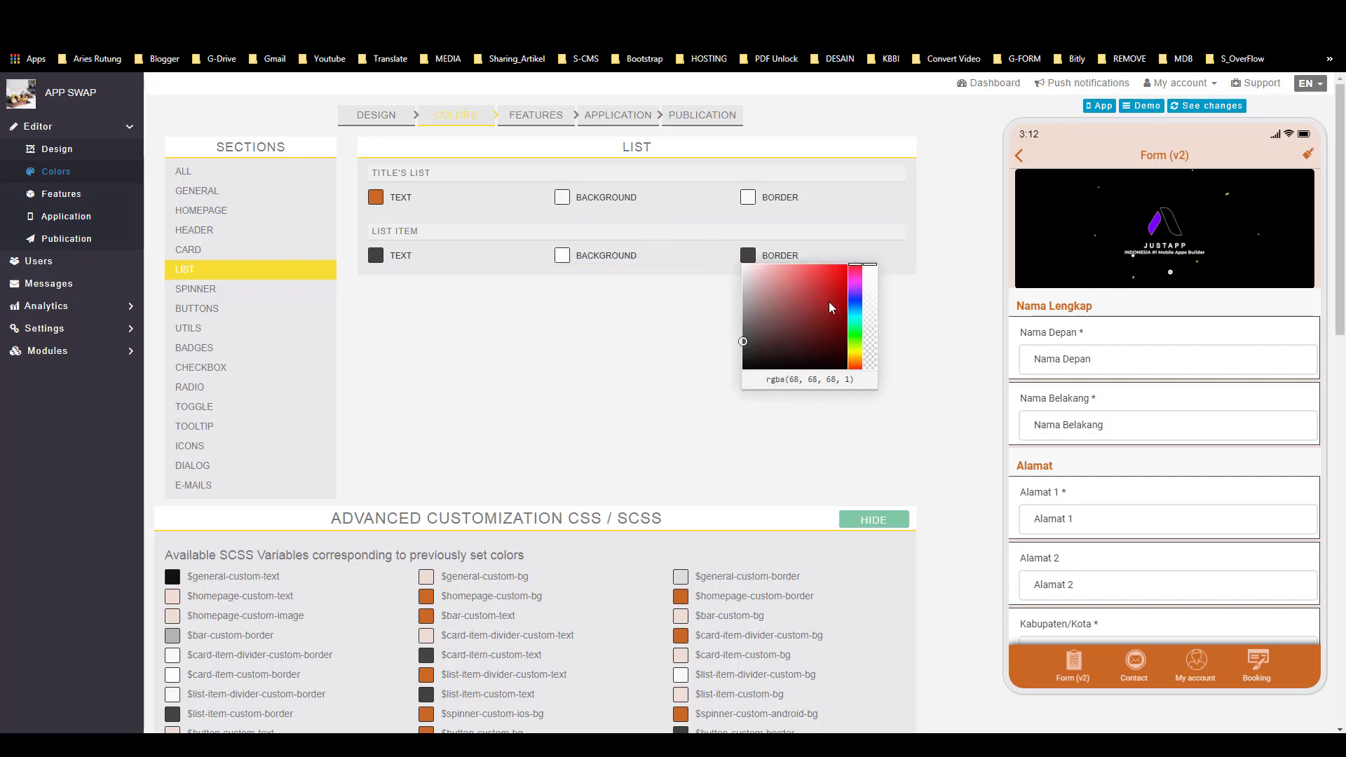
{"action": "left_click_drag", "start_coordinate": [869, 325], "coordinate": [886, 429]}
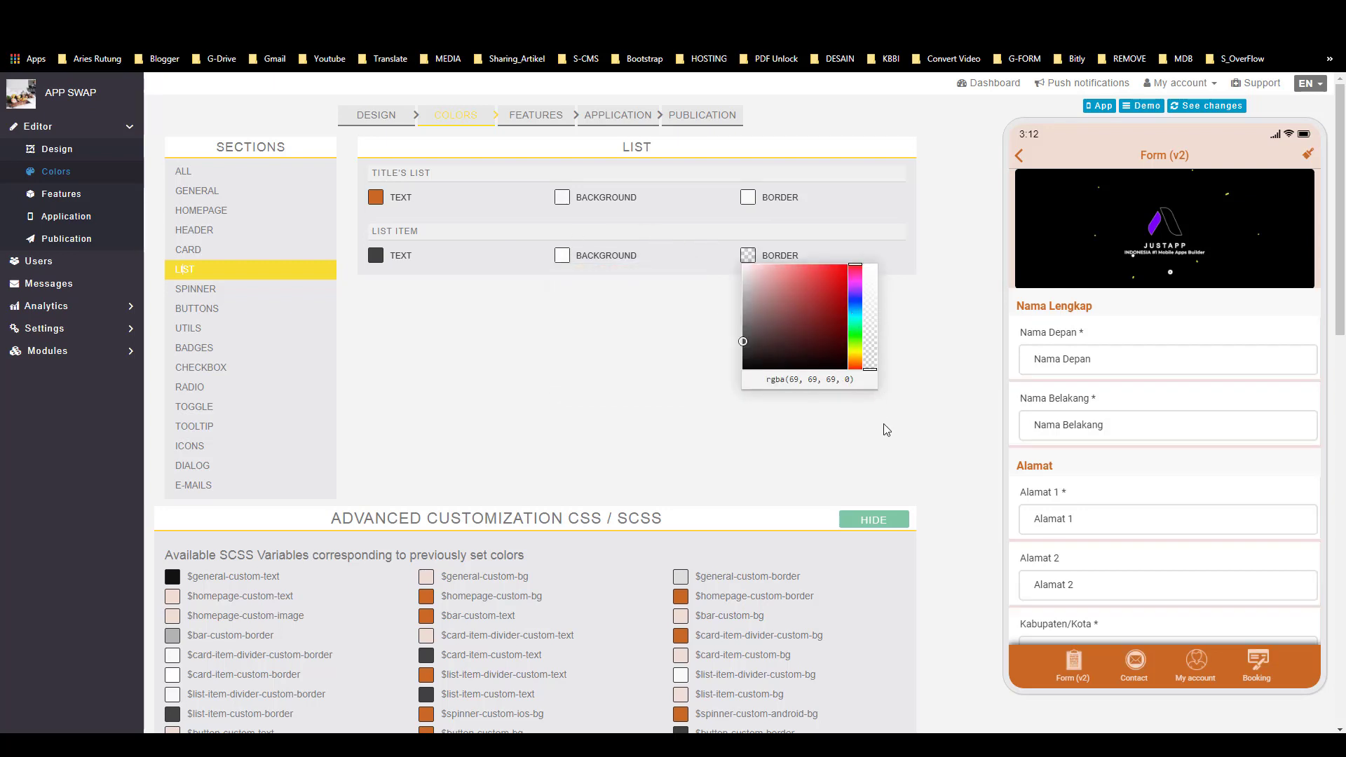
{"action": "left_click", "coordinate": [640, 382]}
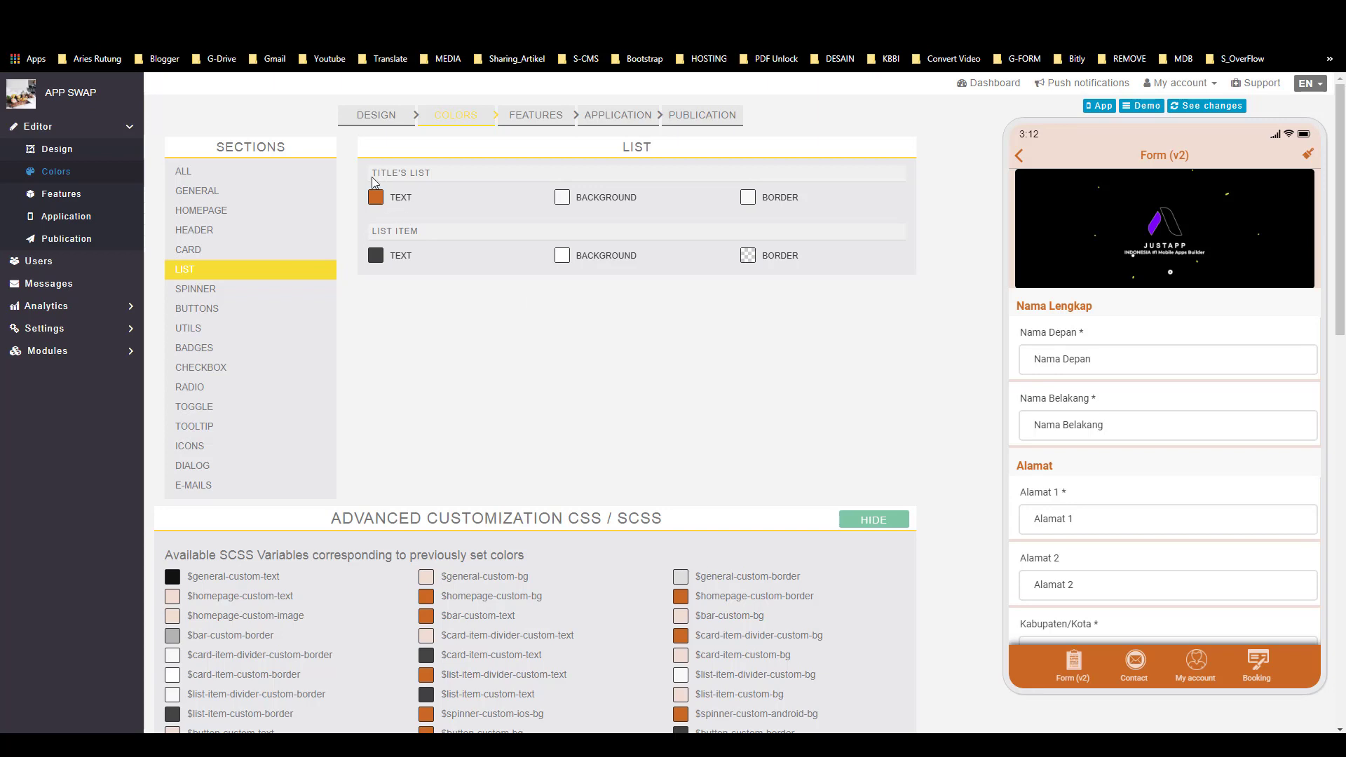
Step: Set the list title's text color to black, rgba(0, 0, 0, 1), and check the section headings in the preview
{"action": "left_click", "coordinate": [377, 198]}
{"action": "left_click_drag", "start_coordinate": [431, 240], "coordinate": [326, 341]}
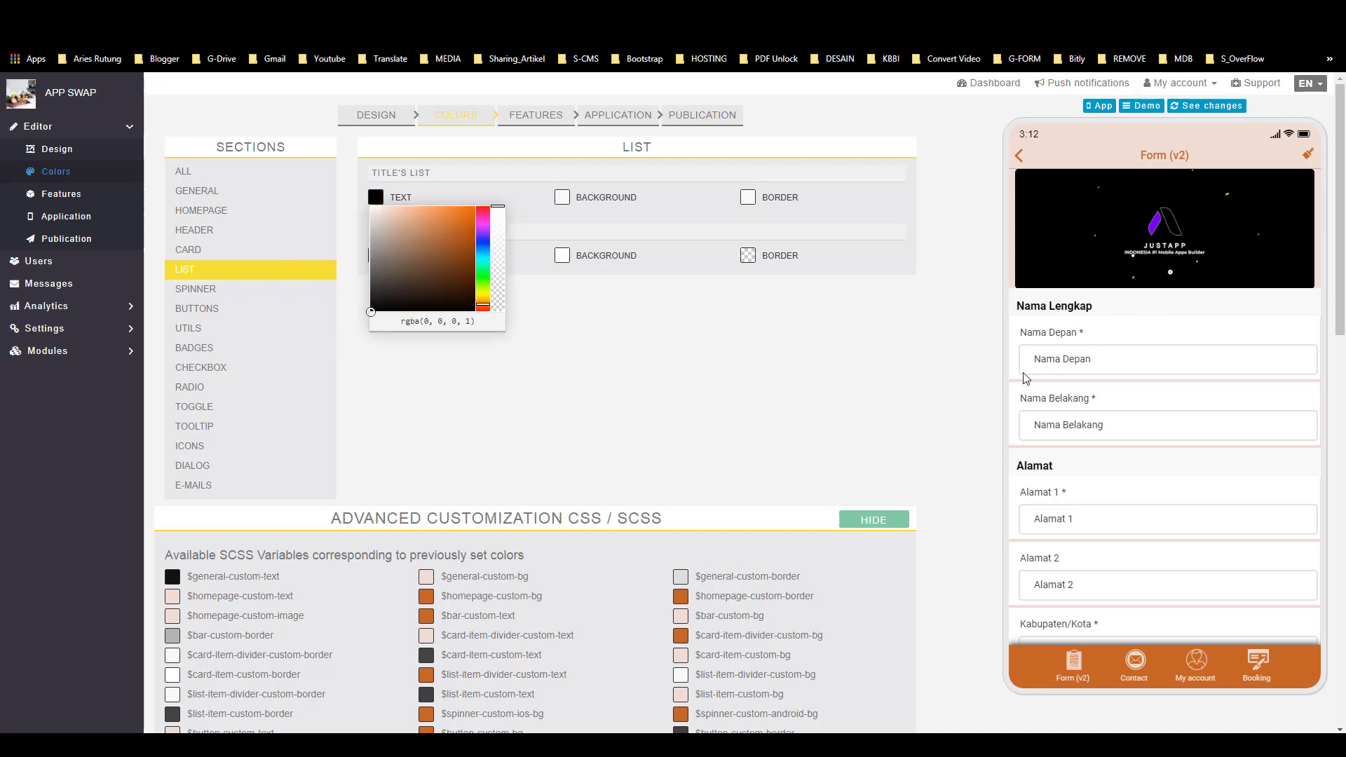
{"action": "scroll", "coordinate": [1129, 399], "scroll_direction": "down", "scroll_amount": 1}
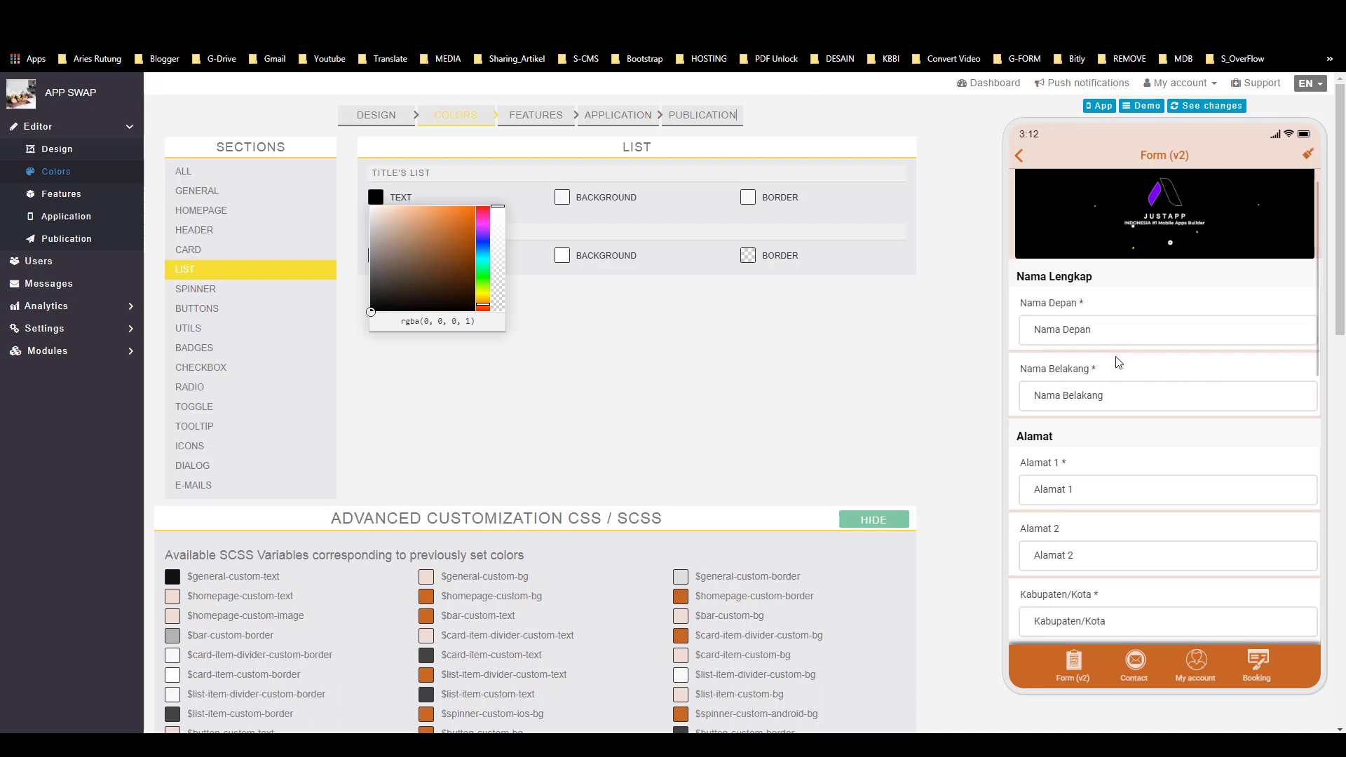
{"action": "scroll", "coordinate": [1119, 388], "scroll_direction": "up", "scroll_amount": 1}
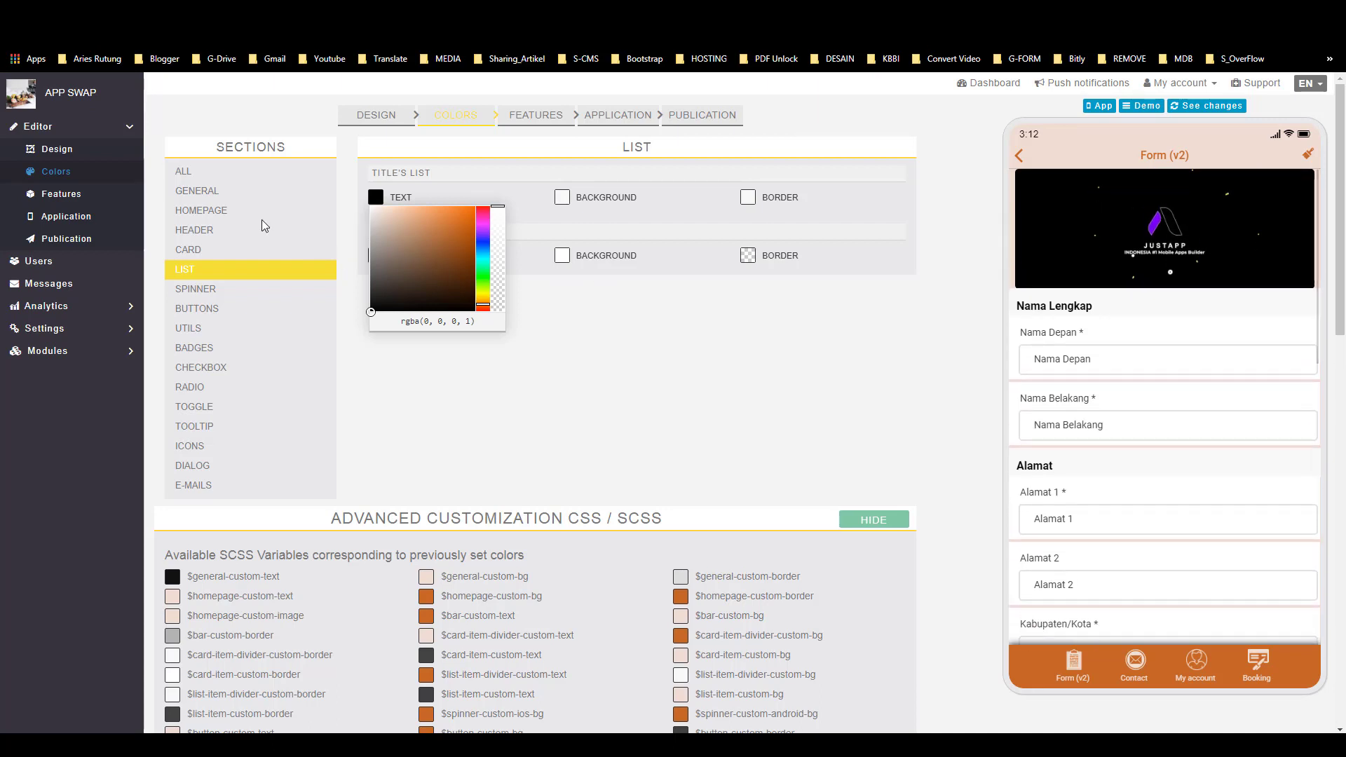
Step: Show all color sections, set the General background to white, rgba(255, 255, 255, 1), and refresh the app preview
{"action": "left_click", "coordinate": [187, 175]}
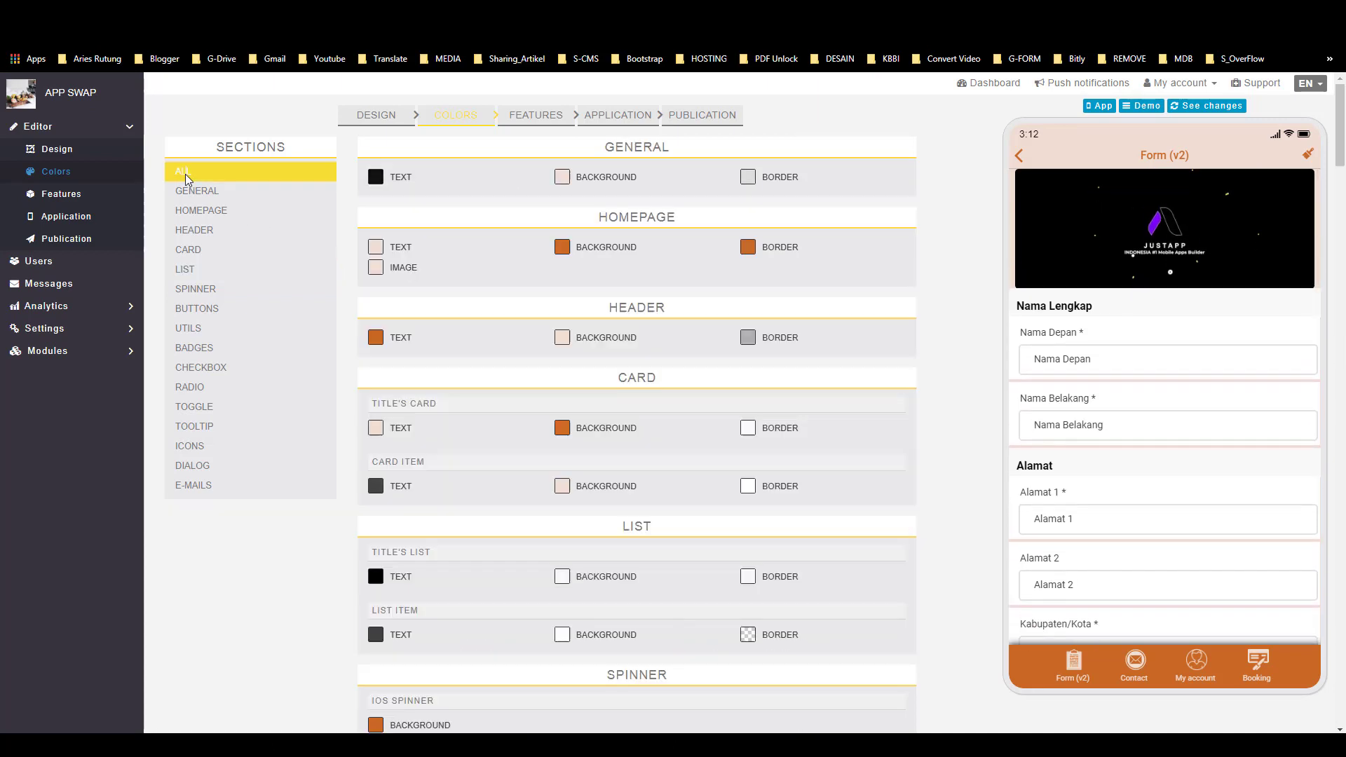
{"action": "left_click", "coordinate": [562, 178]}
{"action": "left_click_drag", "start_coordinate": [600, 200], "coordinate": [459, 154]}
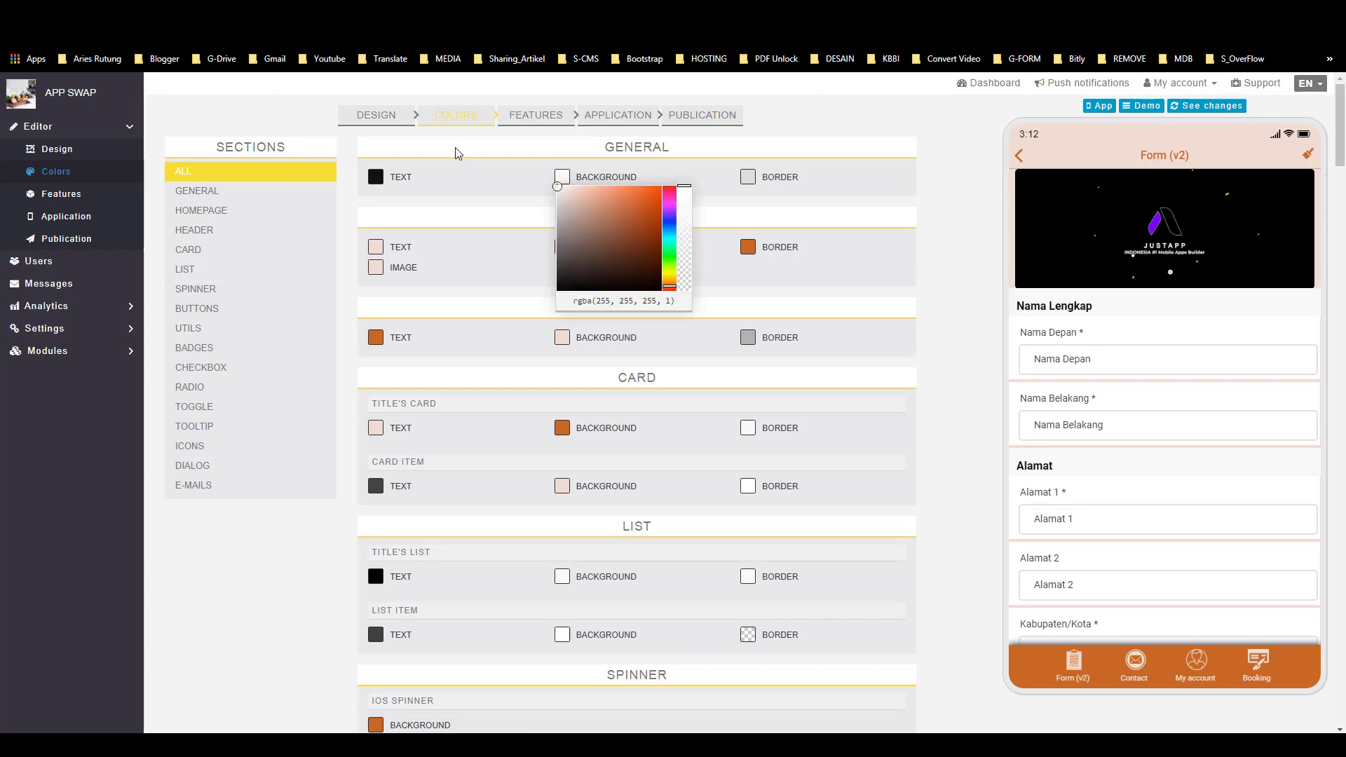
{"action": "left_click", "coordinate": [949, 198]}
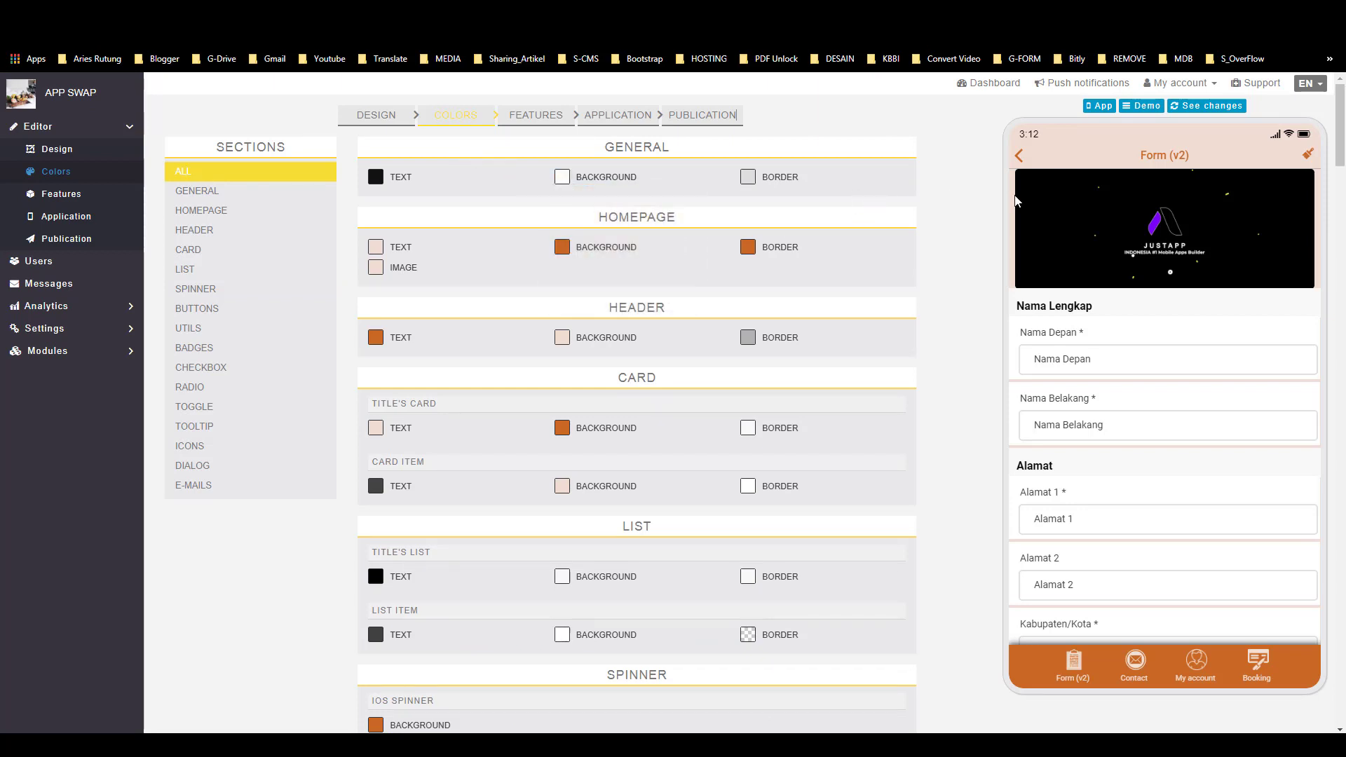
{"action": "left_click", "coordinate": [1192, 106]}
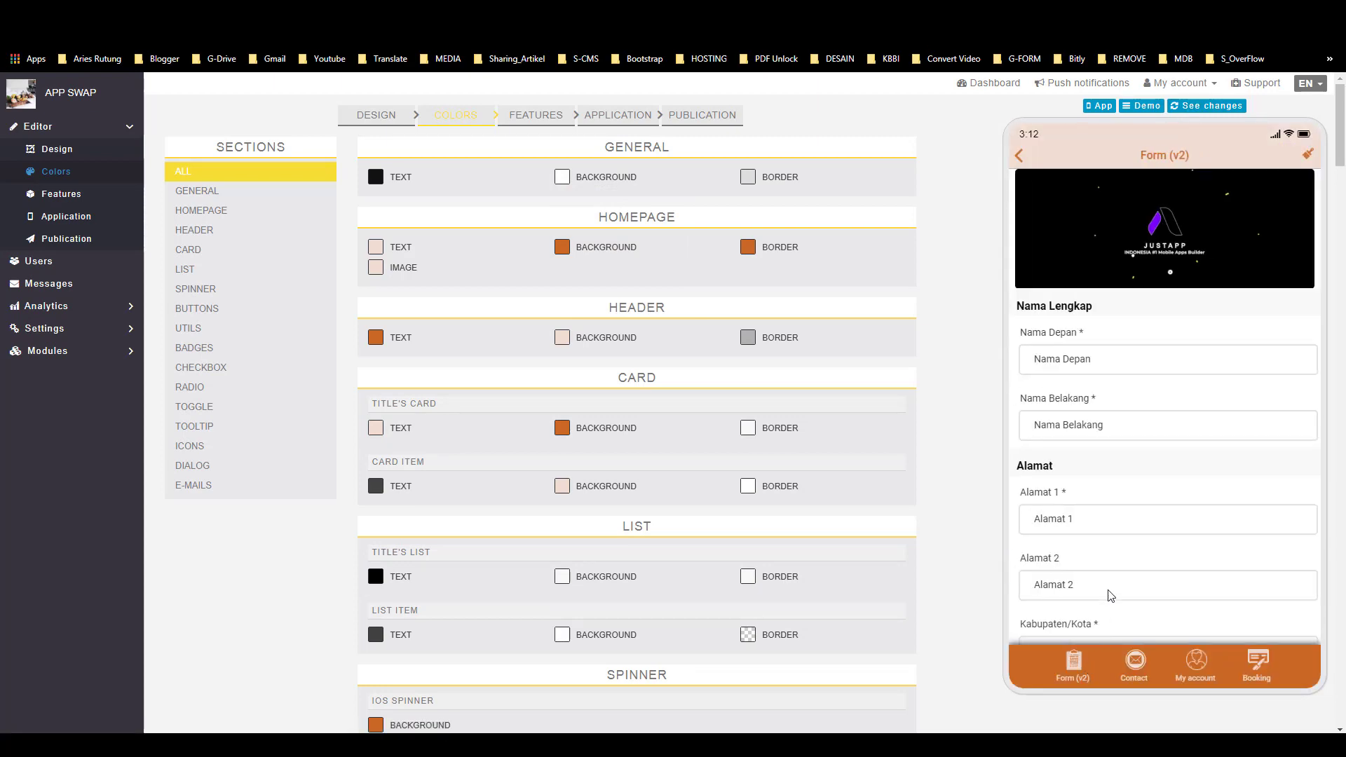
Step: Review the restyled form in the preview, from the address fields through the feedback, rating checkboxes and Submit button
{"action": "left_click_drag", "start_coordinate": [1122, 593], "coordinate": [1104, 462]}
{"action": "scroll", "coordinate": [1104, 434], "scroll_direction": "down", "scroll_amount": 7}
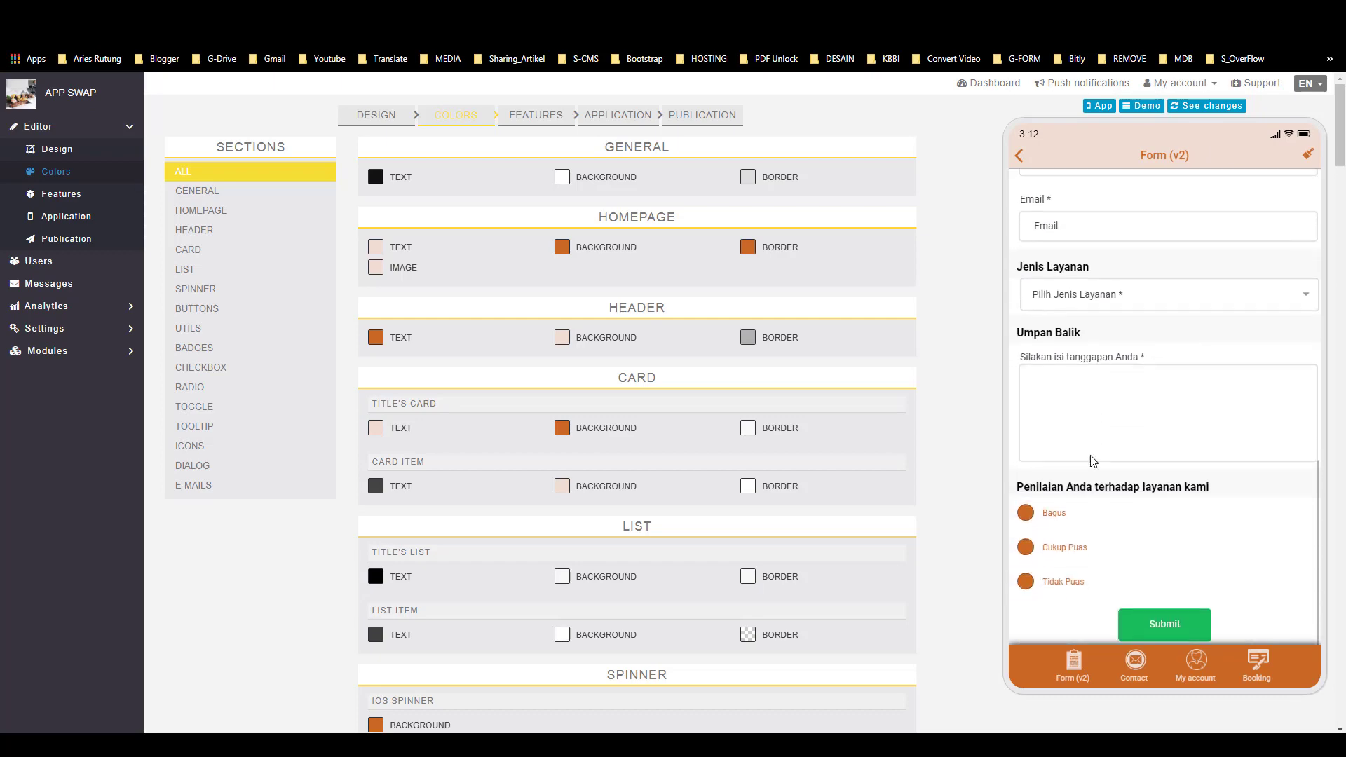
{"action": "scroll", "coordinate": [1125, 518], "scroll_direction": "down", "scroll_amount": 10}
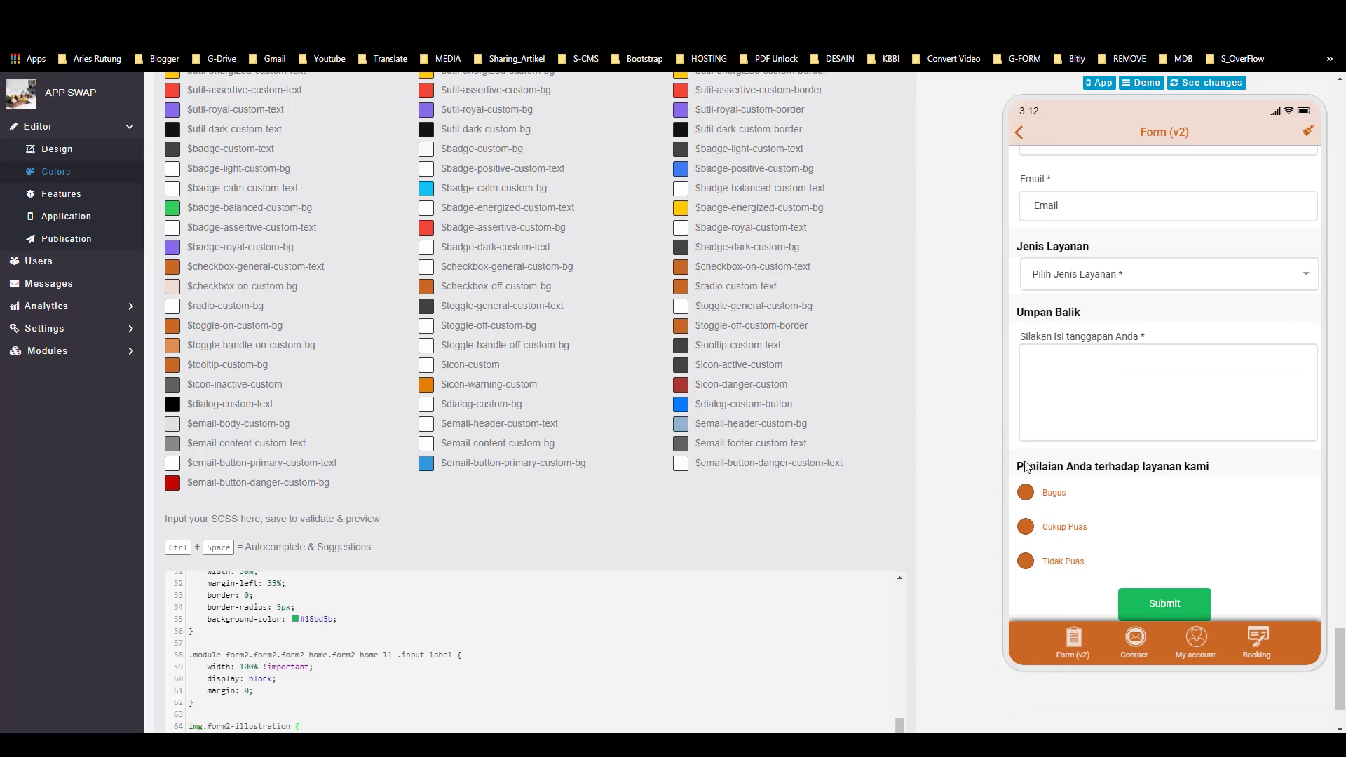
{"action": "scroll", "coordinate": [1067, 337], "scroll_direction": "up", "scroll_amount": 1}
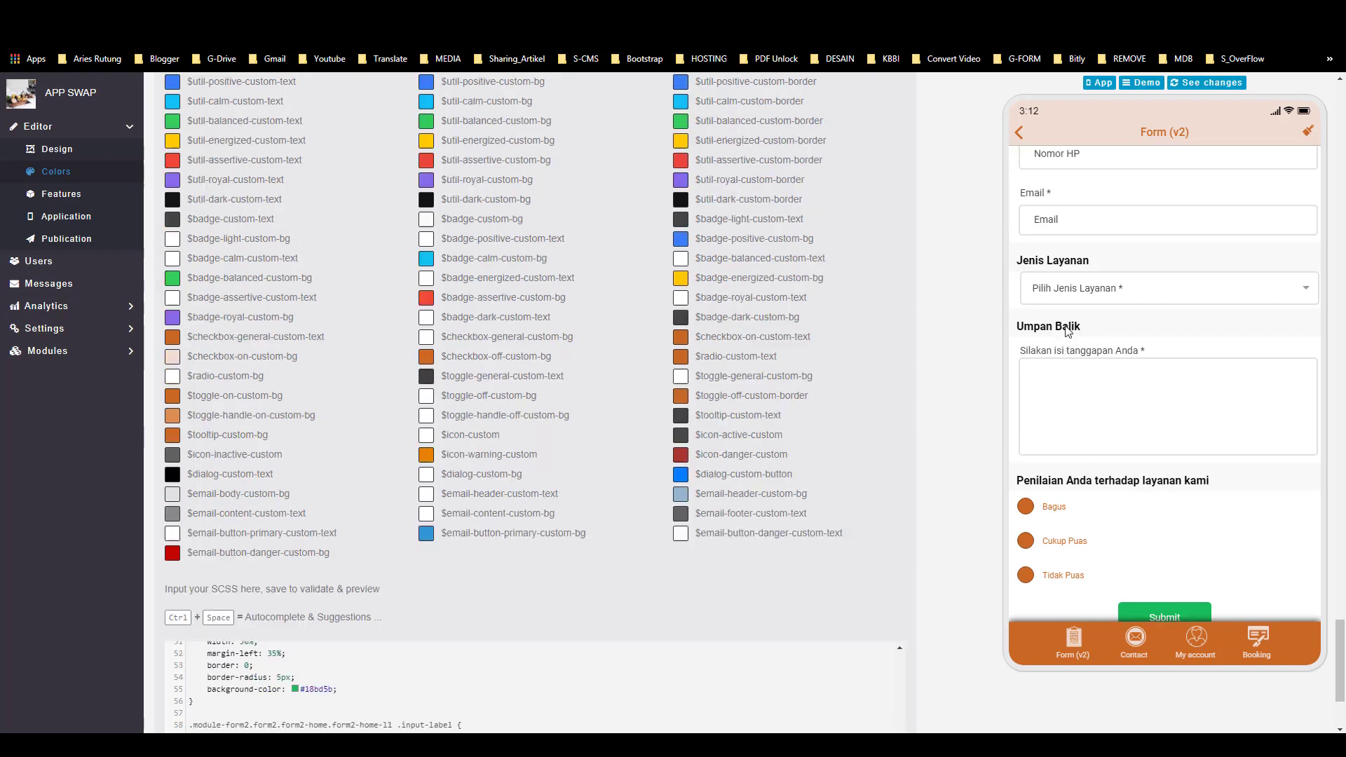
{"action": "scroll", "coordinate": [1067, 330], "scroll_direction": "up", "scroll_amount": 5}
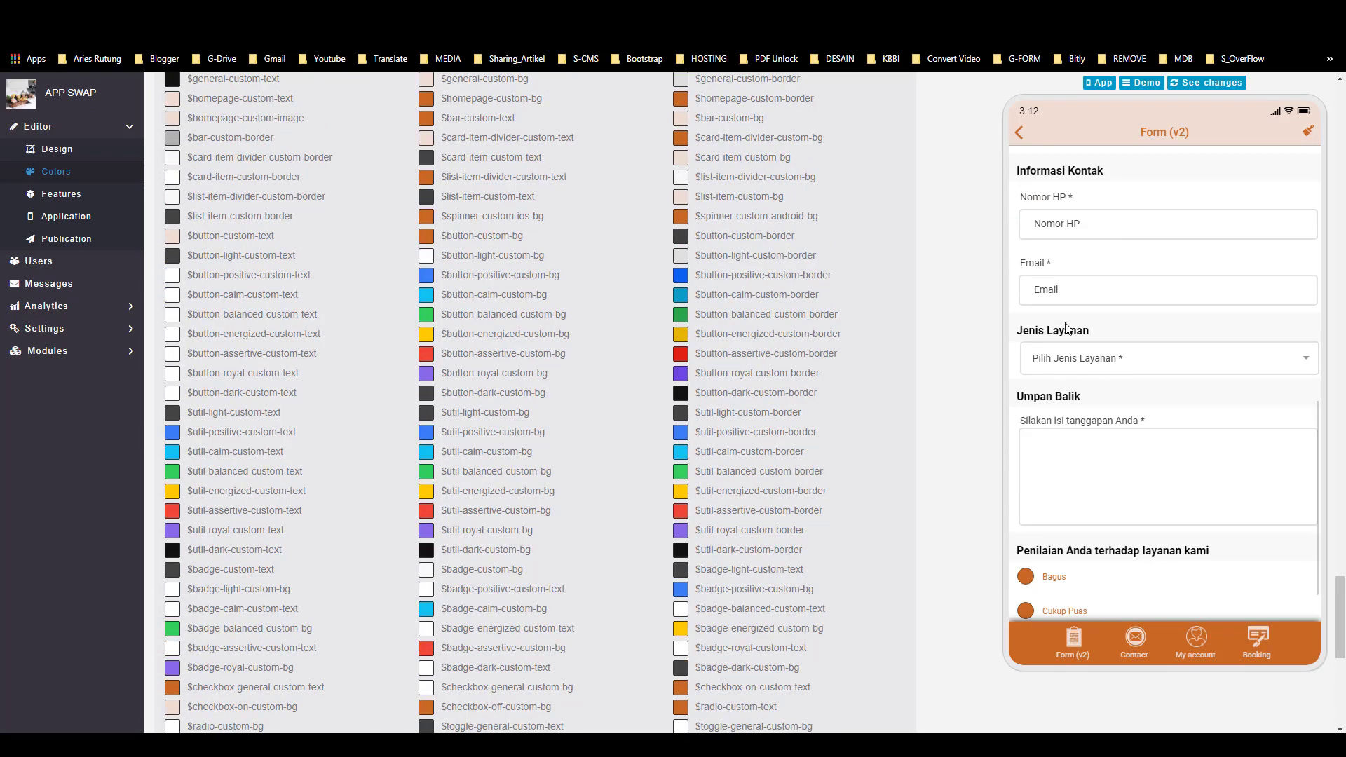
{"action": "scroll", "coordinate": [1066, 328], "scroll_direction": "up", "scroll_amount": 6}
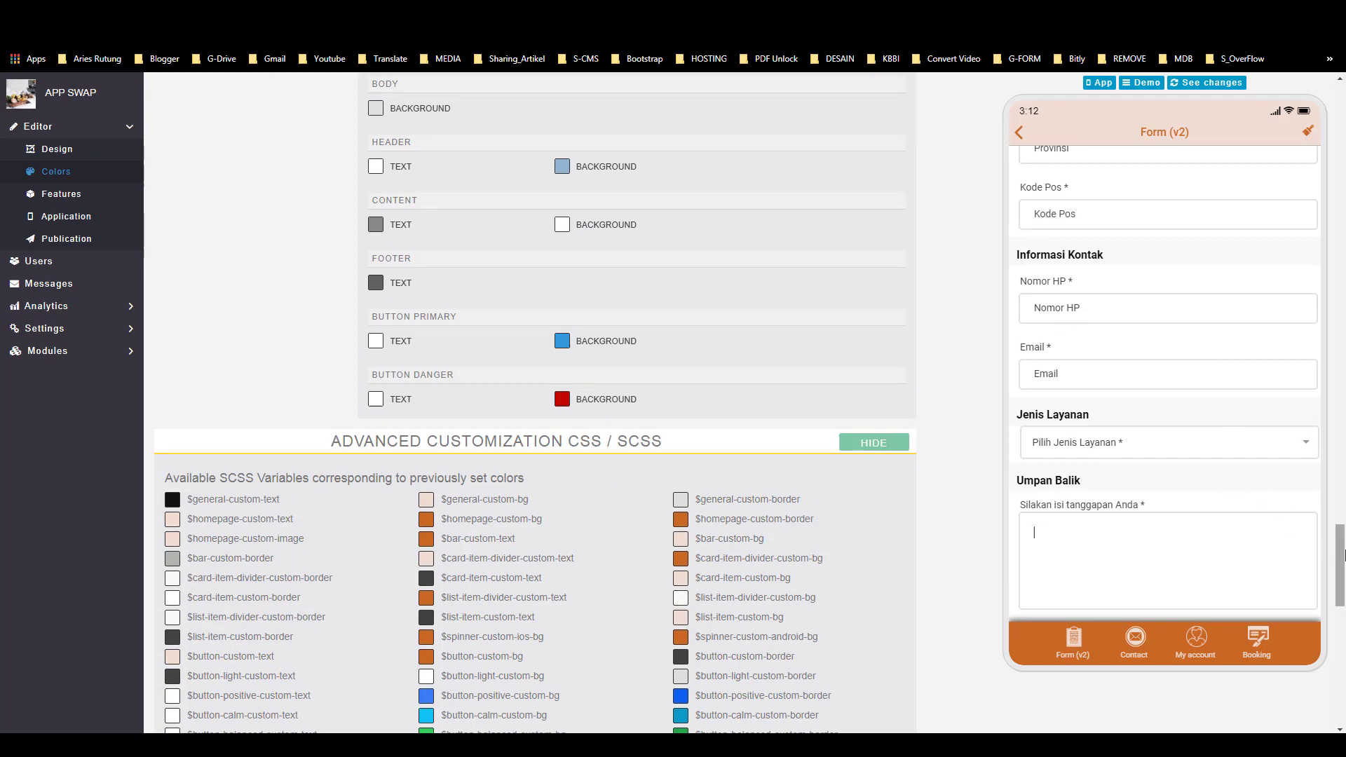
{"action": "left_click_drag", "start_coordinate": [1340, 556], "coordinate": [1340, 112]}
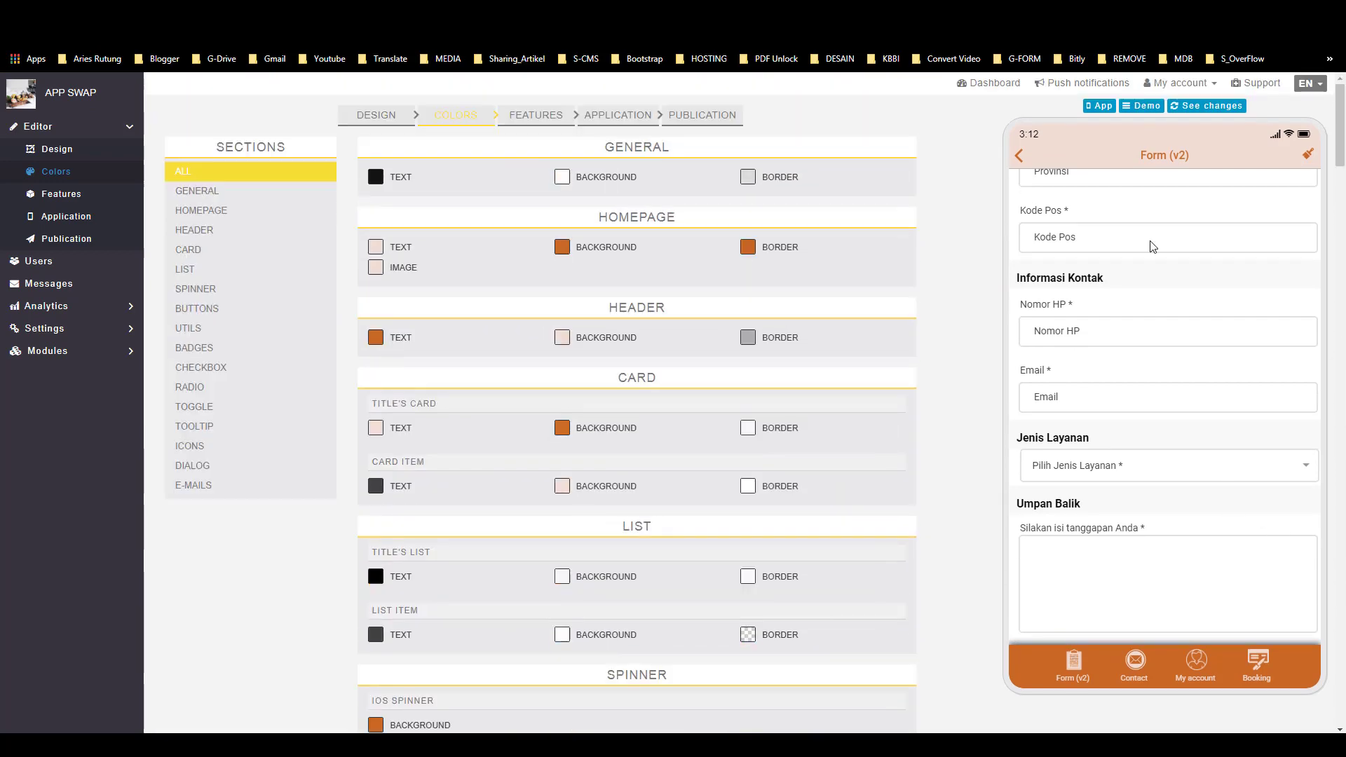